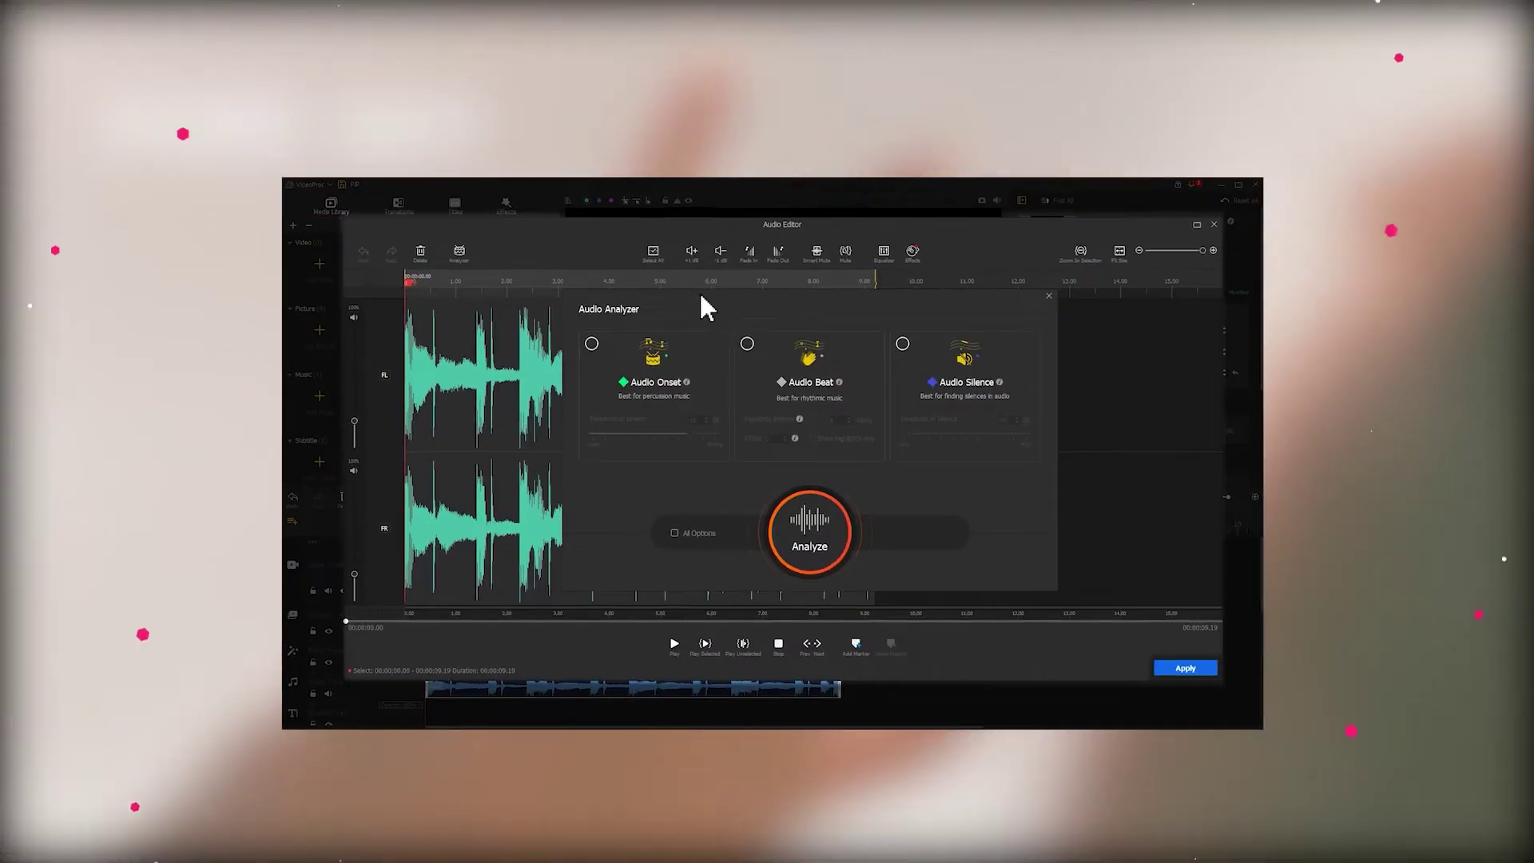
Mark the music's Audio Onset beats, paste video1 onto two overlay tracks, and crop one to a thin strip.
{"action": "left_click", "coordinate": [590, 342]}
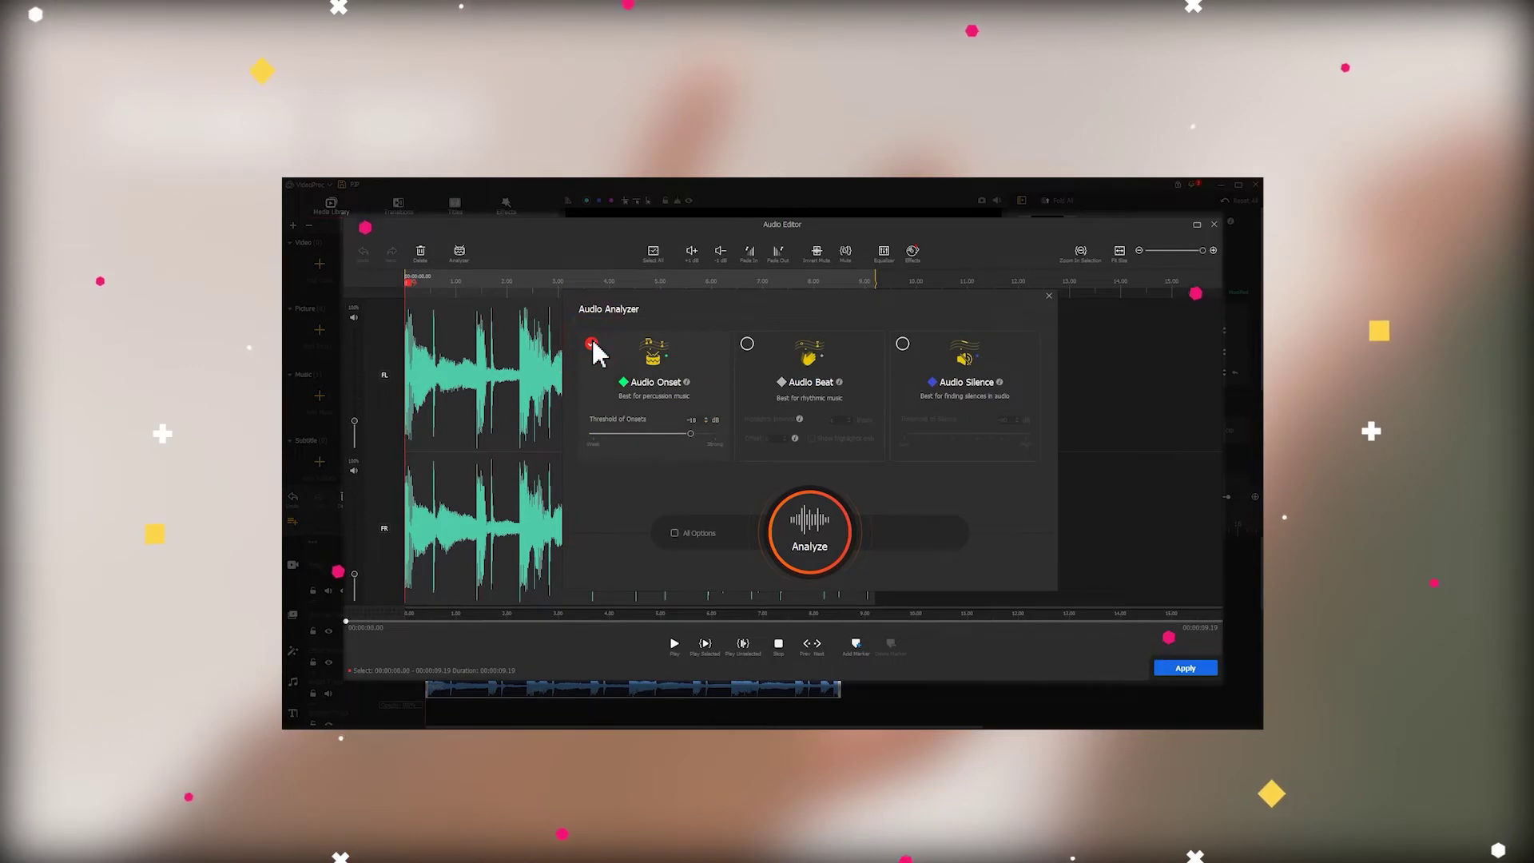
{"action": "left_click", "coordinate": [810, 532]}
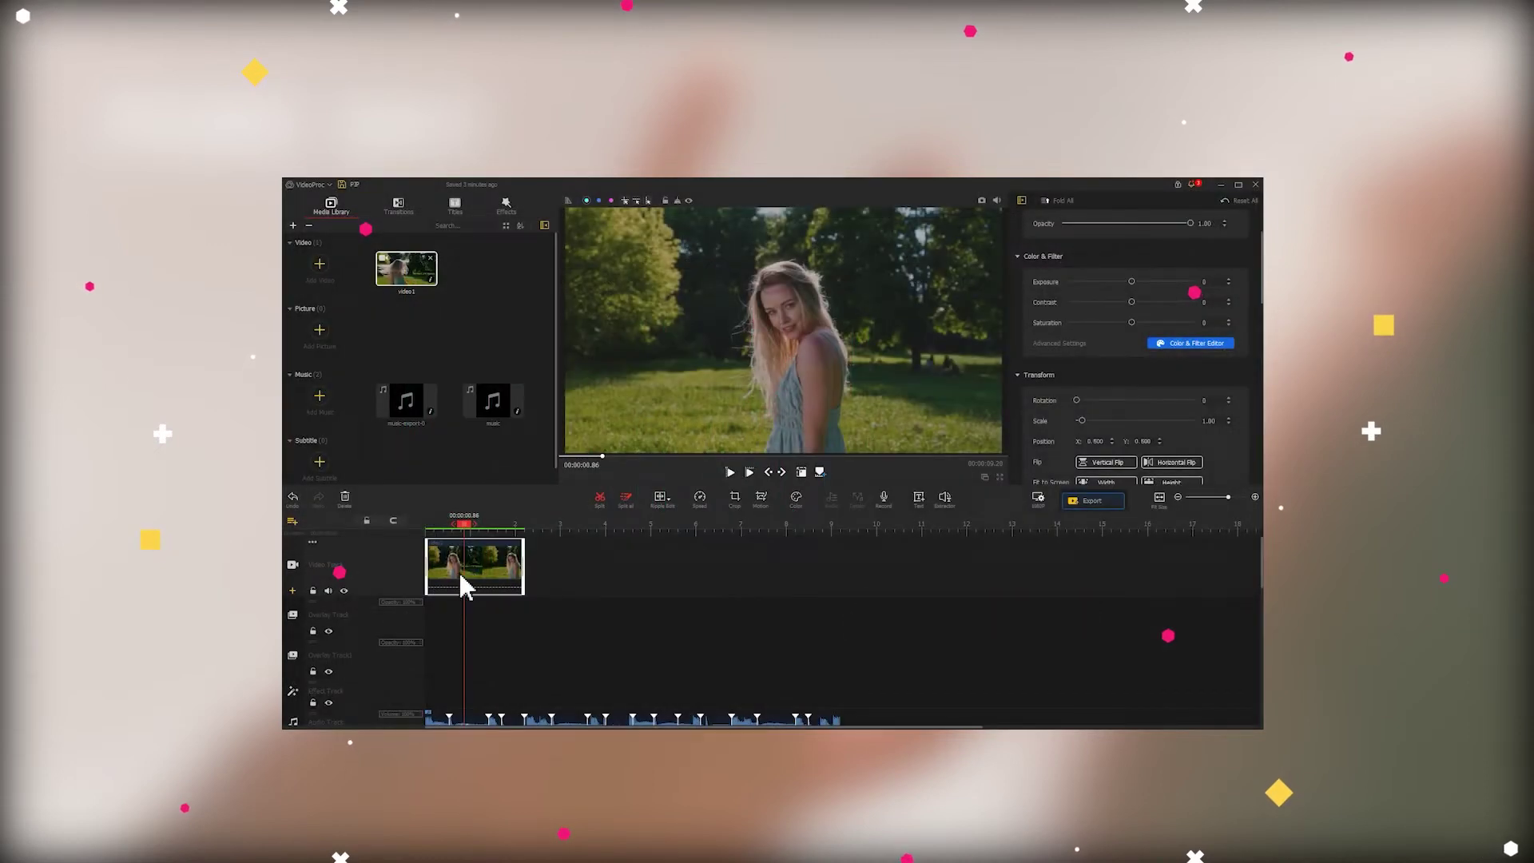
{"action": "right_click", "coordinate": [445, 611]}
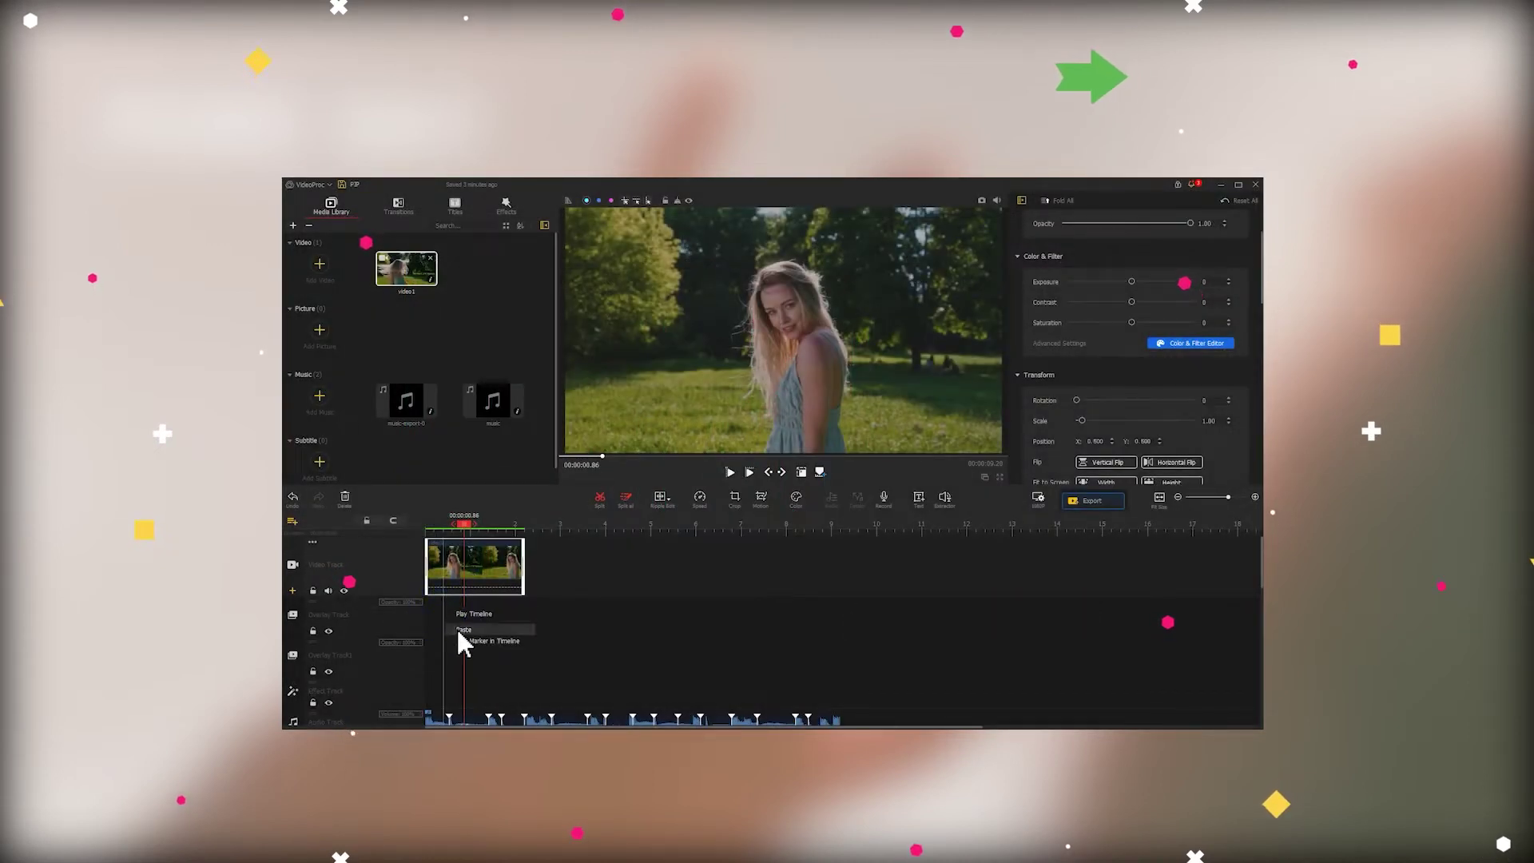
{"action": "left_click", "coordinate": [462, 630]}
{"action": "left_click", "coordinate": [463, 675]}
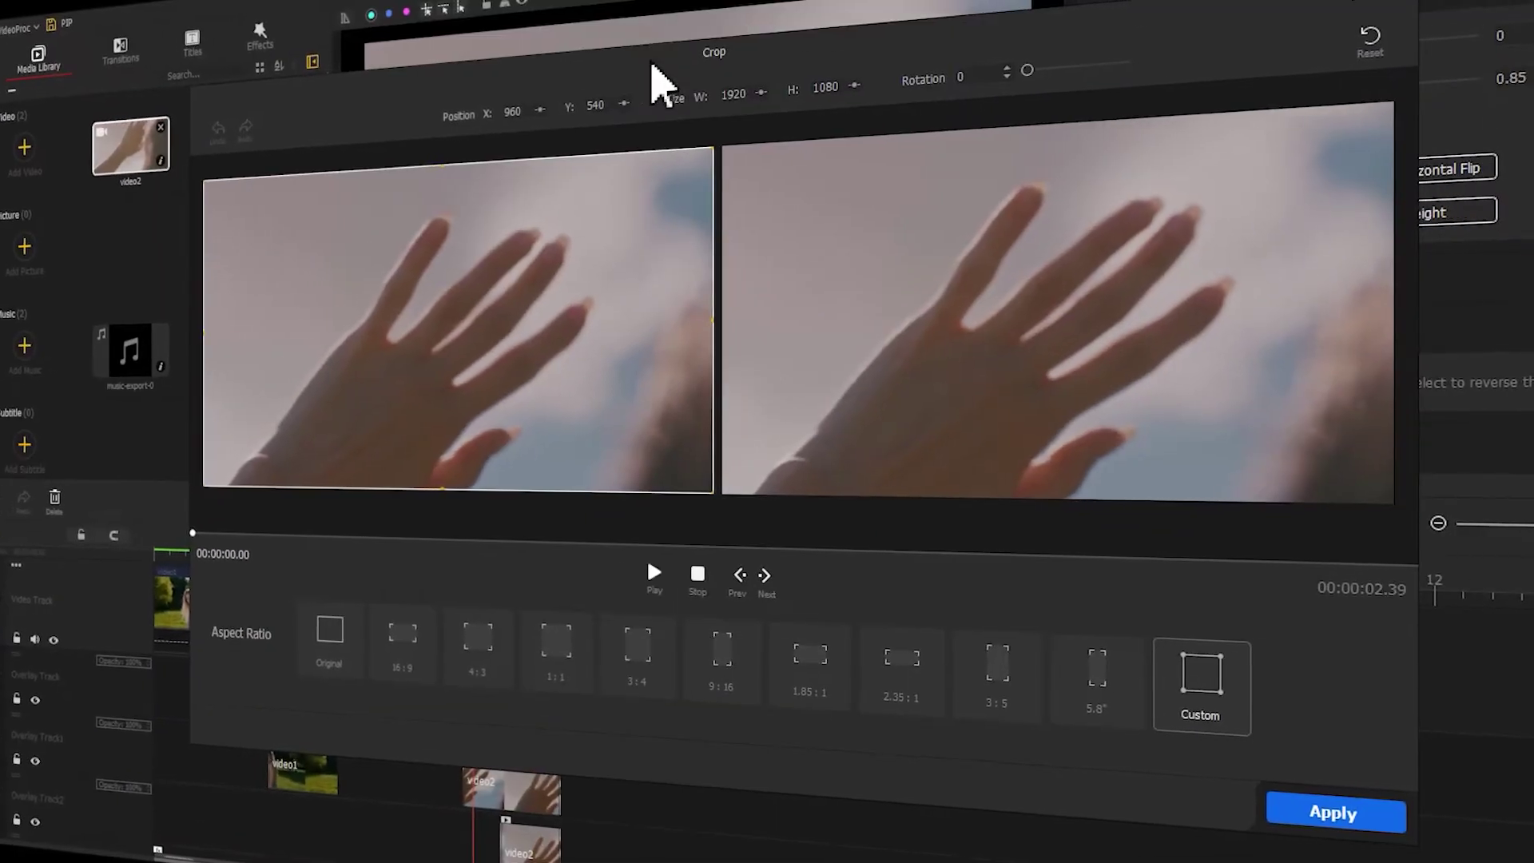
{"action": "left_click_drag", "start_coordinate": [436, 488], "coordinate": [465, 235]}
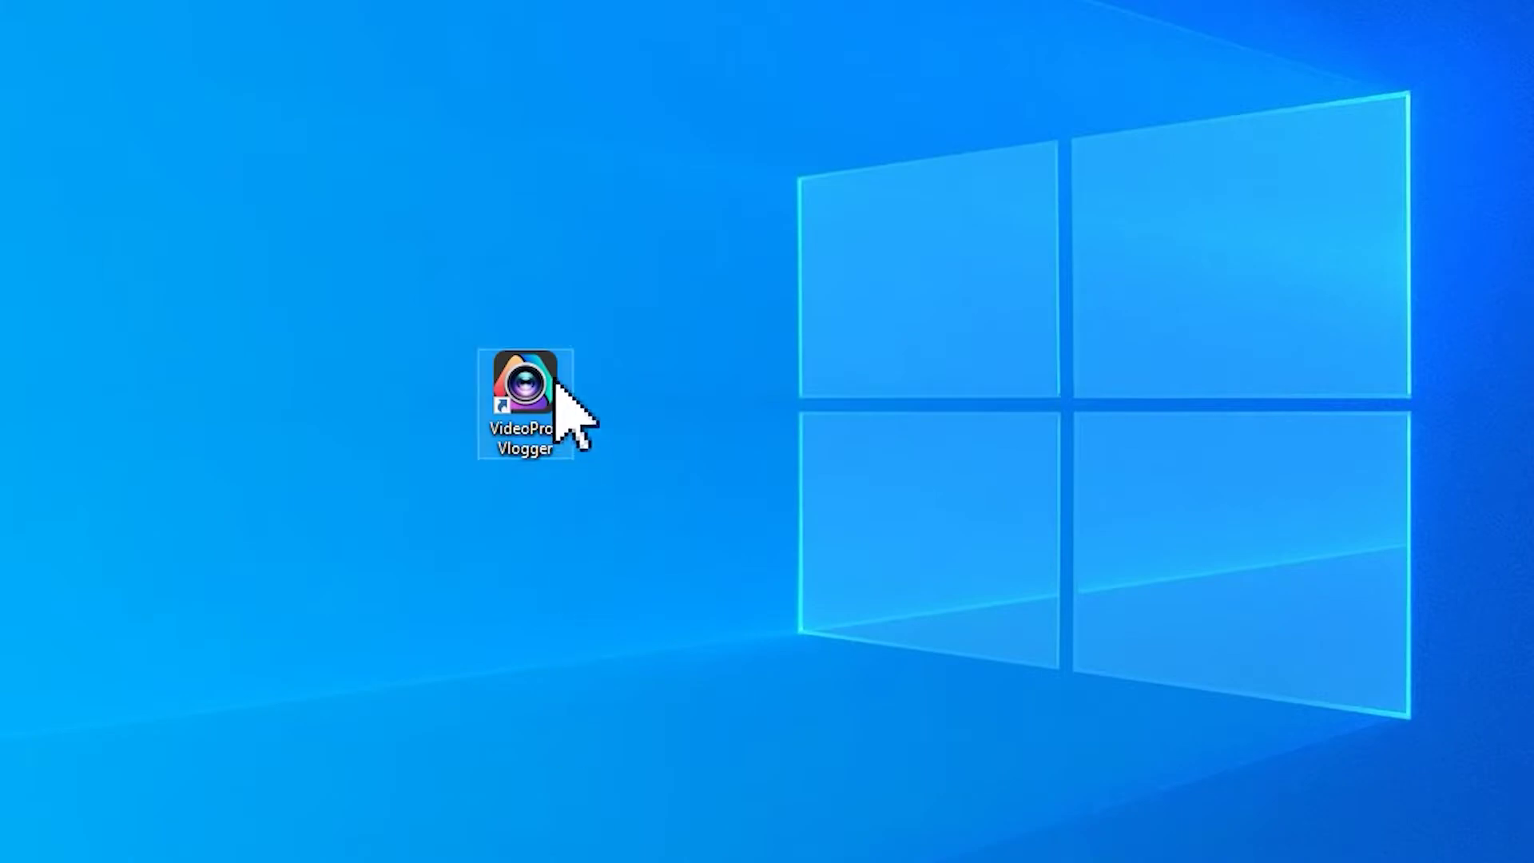
Launch VideoProc Vlogger, open the PIP project and import video2 into the media library.
{"action": "double_click", "coordinate": [555, 378]}
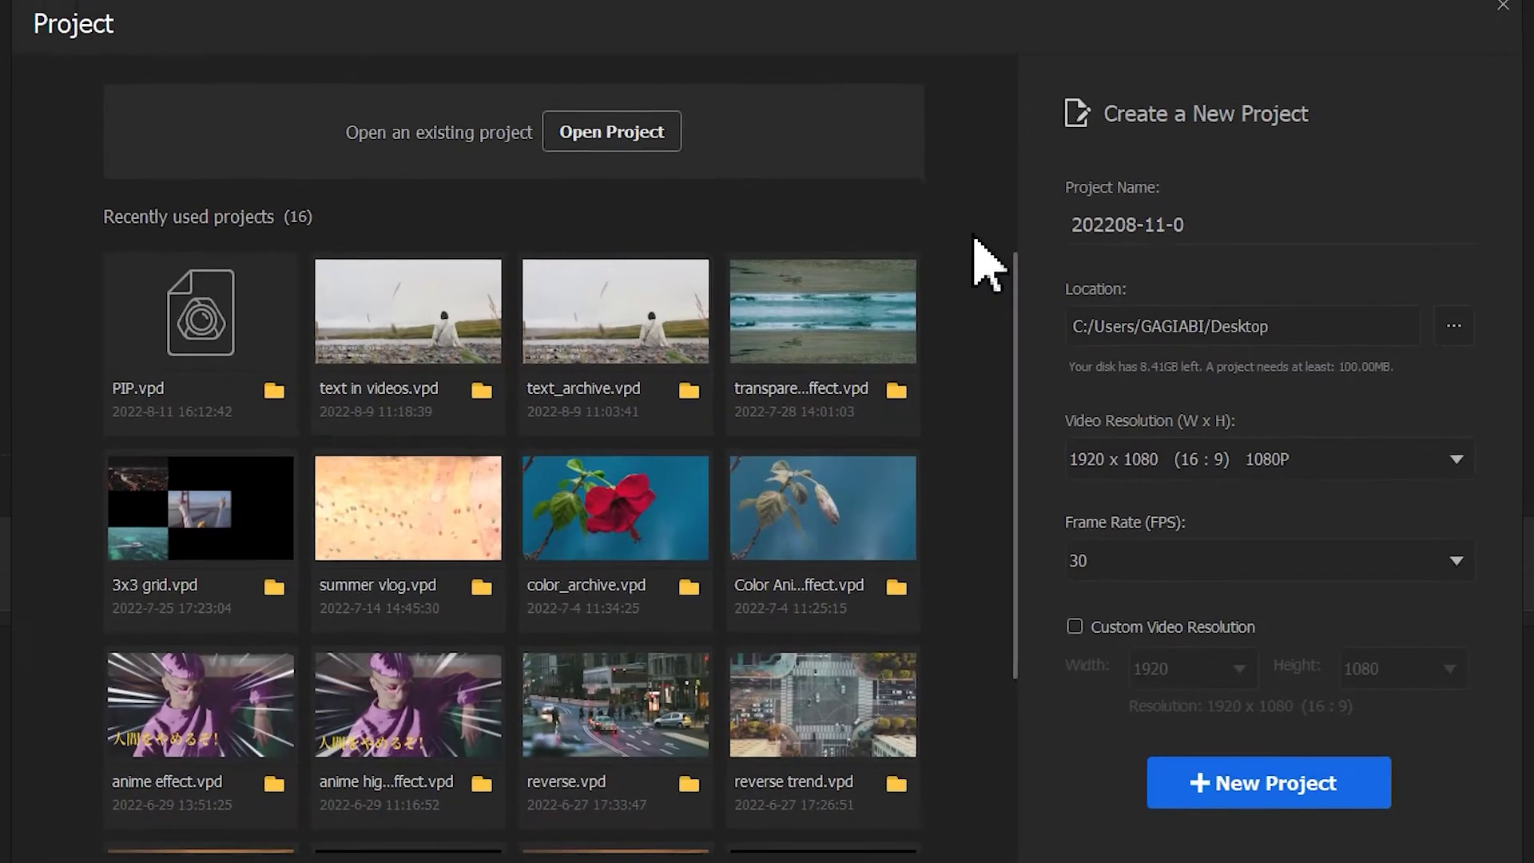
{"action": "left_click", "coordinate": [237, 334]}
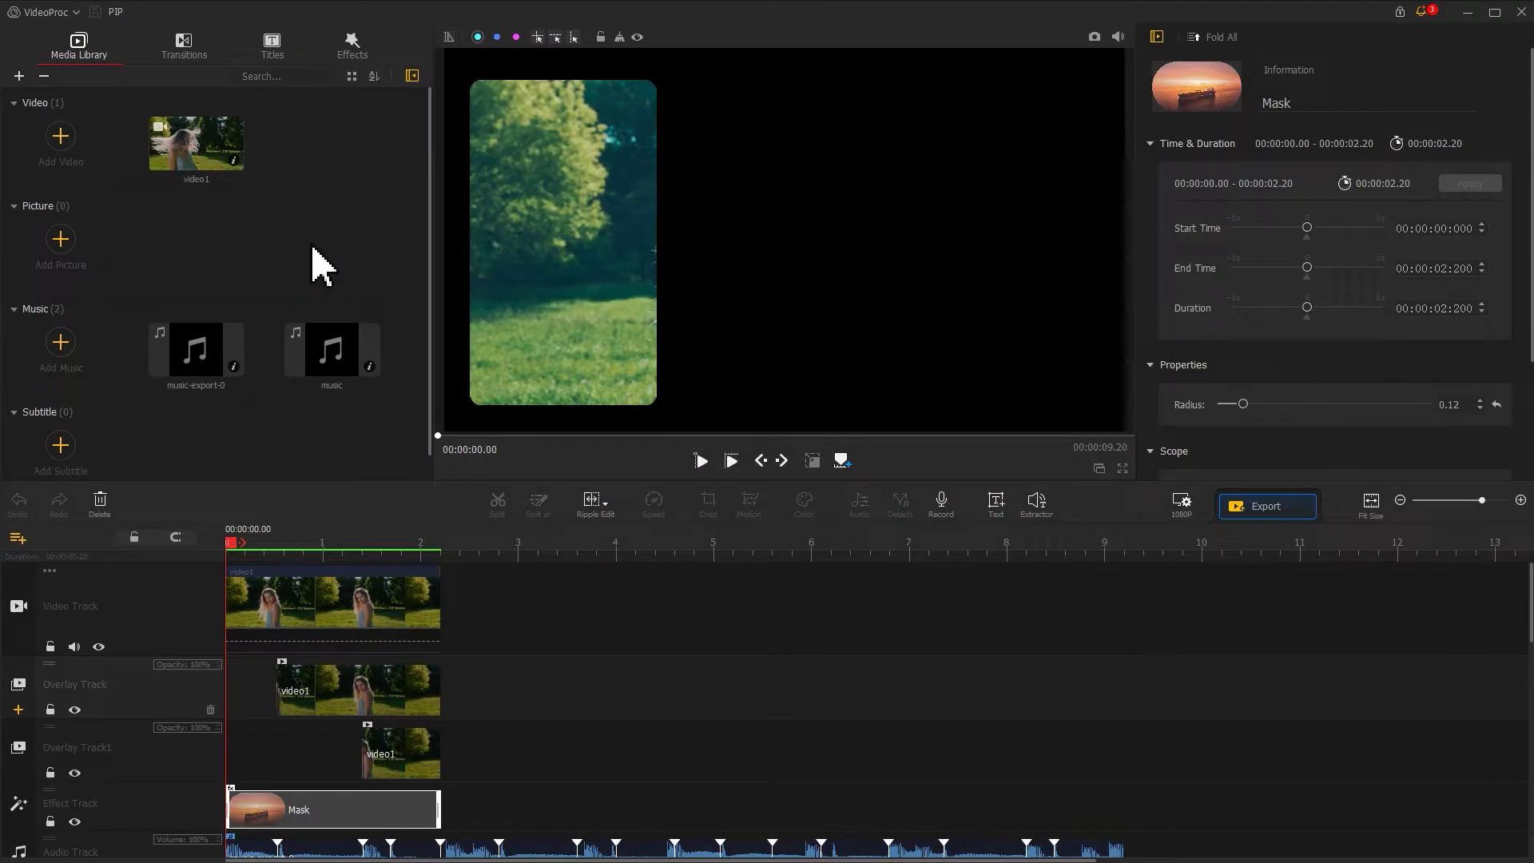
{"action": "left_click", "coordinate": [61, 137]}
{"action": "left_click", "coordinate": [385, 157]}
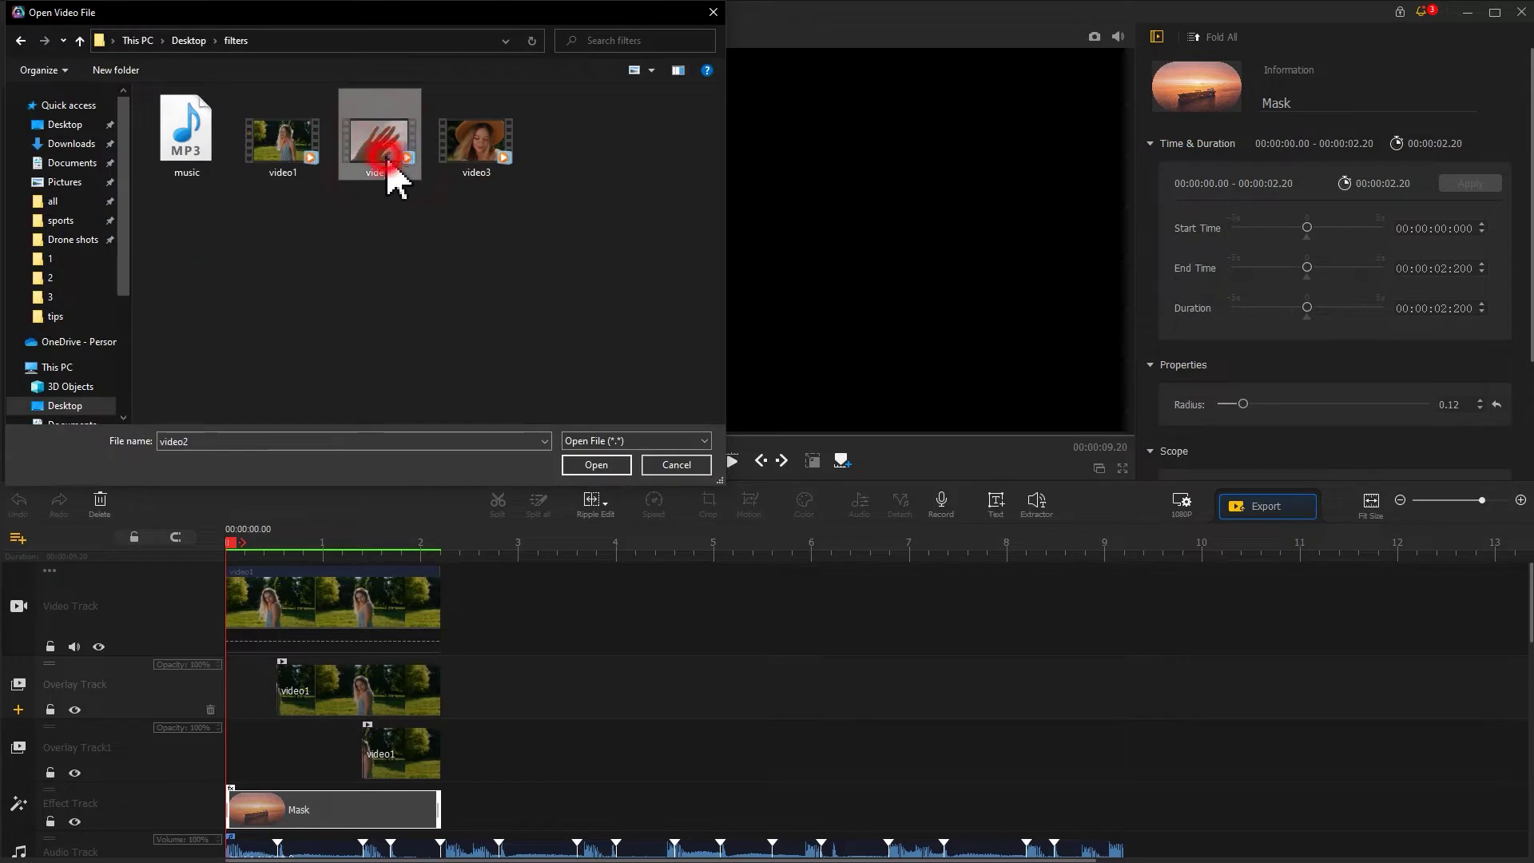
{"action": "left_click", "coordinate": [596, 467]}
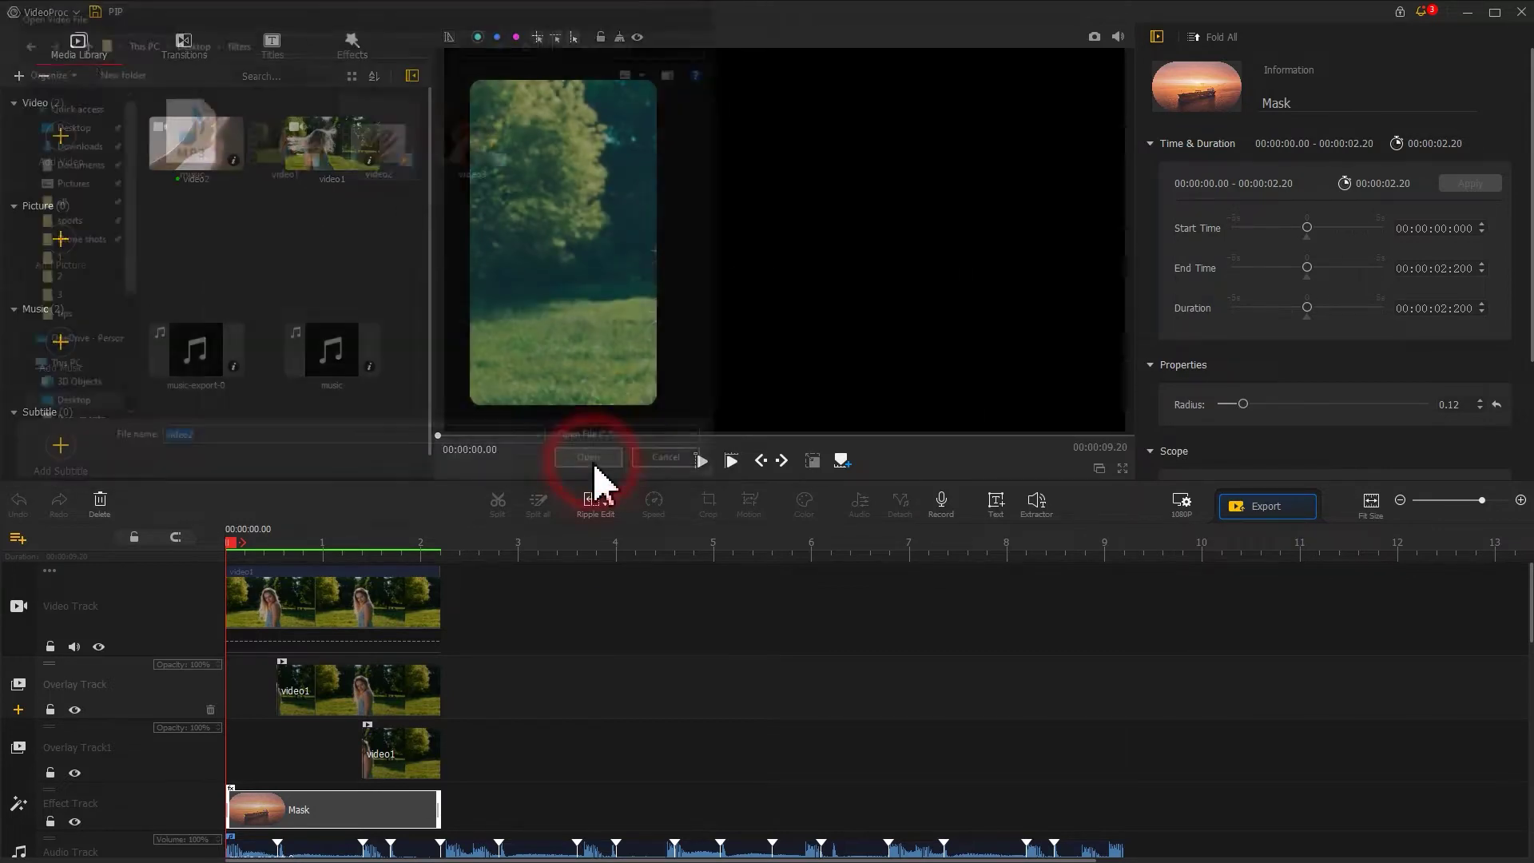
Place video2 on the main video track right after video1.
{"action": "left_click", "coordinate": [220, 152]}
{"action": "left_click_drag", "start_coordinate": [220, 152], "coordinate": [534, 616]}
{"action": "left_click_drag", "start_coordinate": [442, 542], "coordinate": [675, 565]}
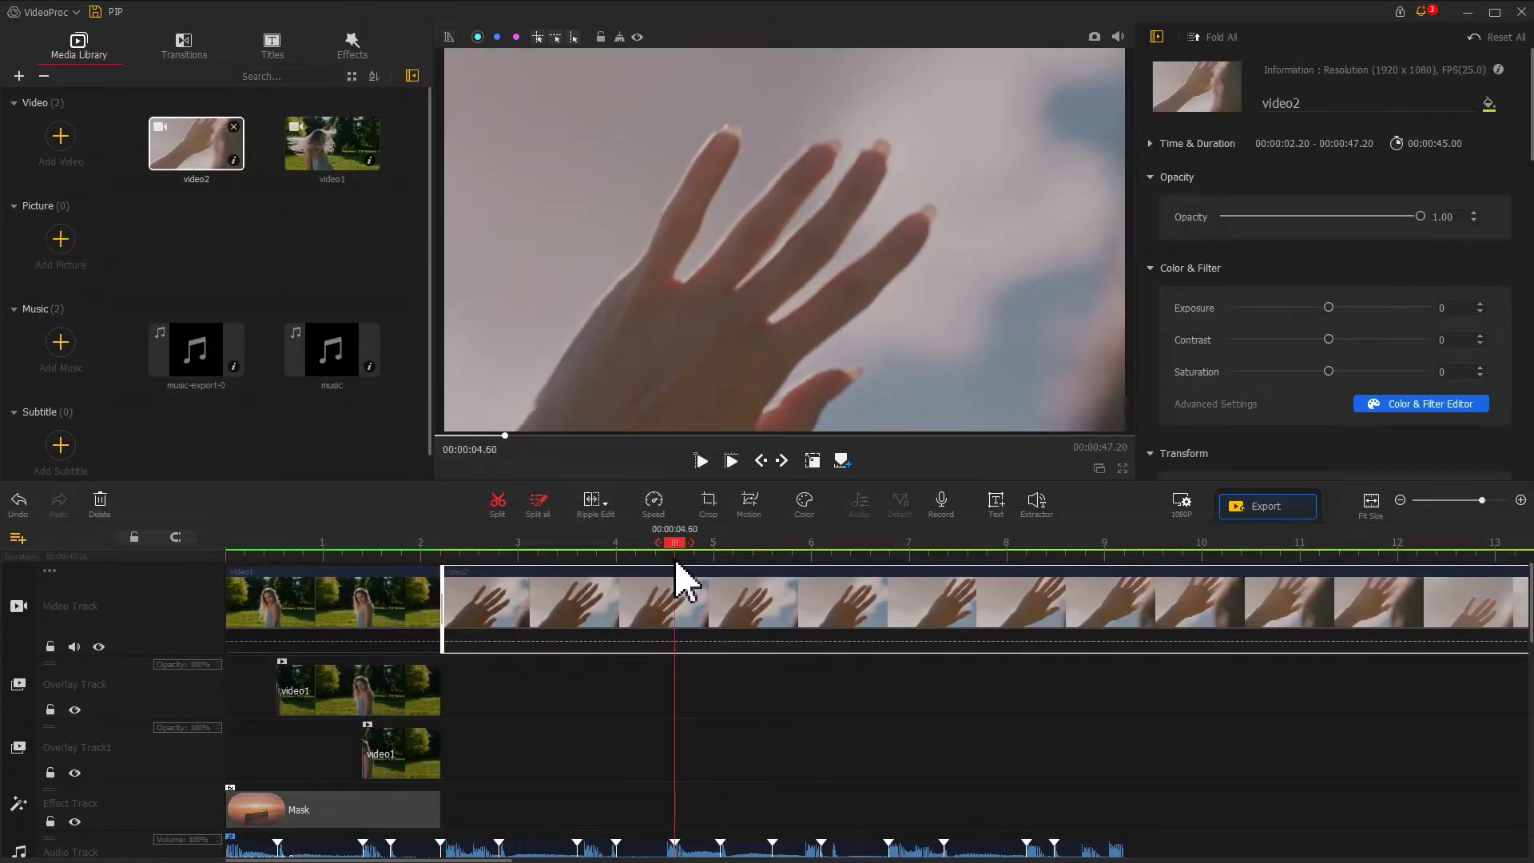
Split video2 at 00:00:04.60 and delete the remainder, leaving a 2.39-second clip after video1.
{"action": "scroll", "coordinate": [674, 626], "scroll_direction": "down", "scroll_amount": 1}
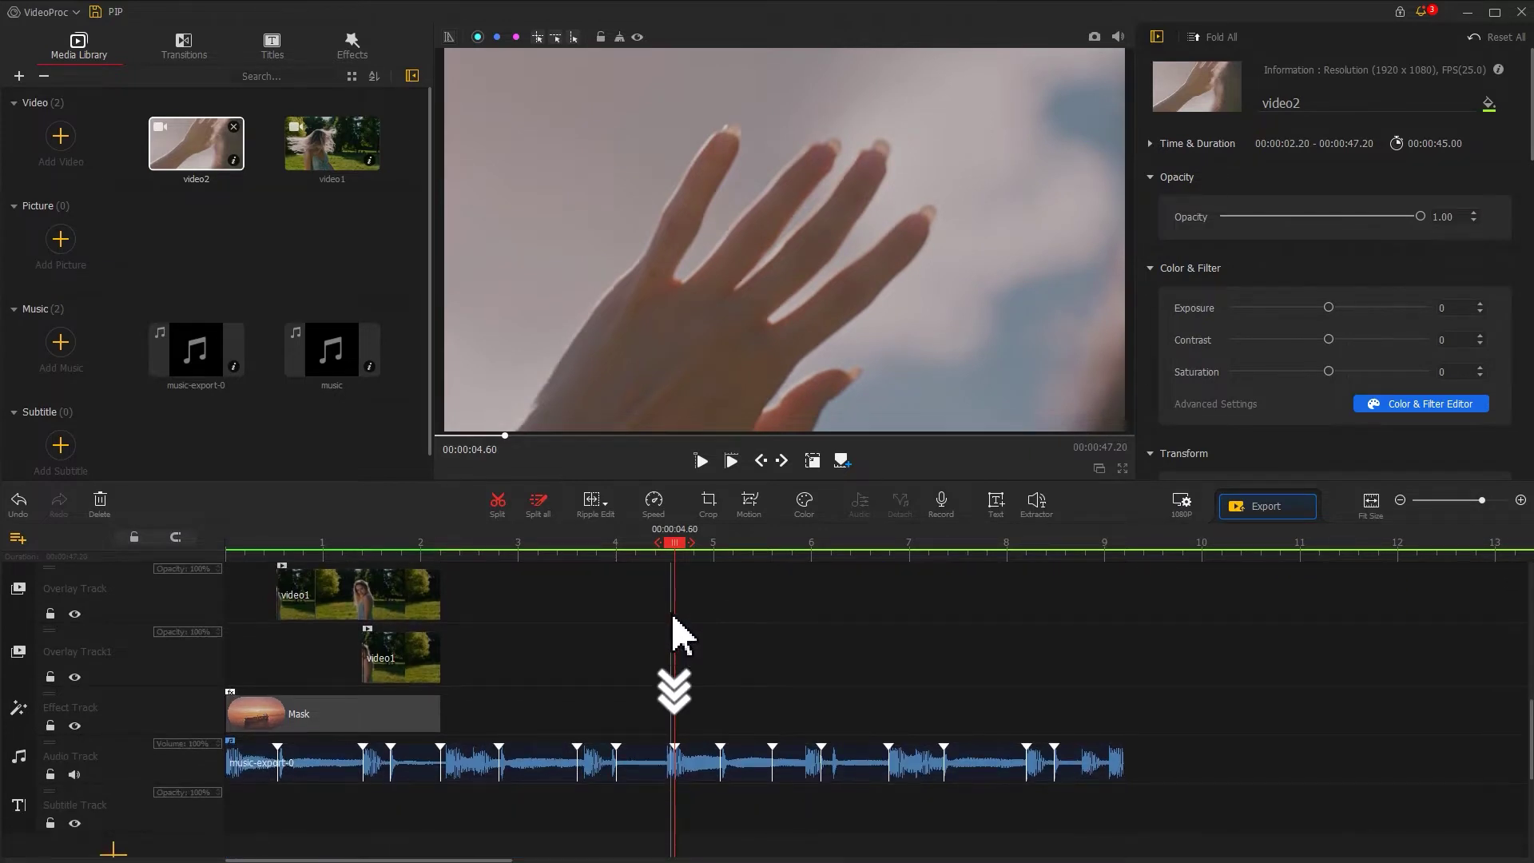
{"action": "scroll", "coordinate": [673, 635], "scroll_direction": "up", "scroll_amount": 1}
{"action": "left_click", "coordinate": [498, 502]}
{"action": "left_click", "coordinate": [781, 609]}
{"action": "key", "text": "Delete"}
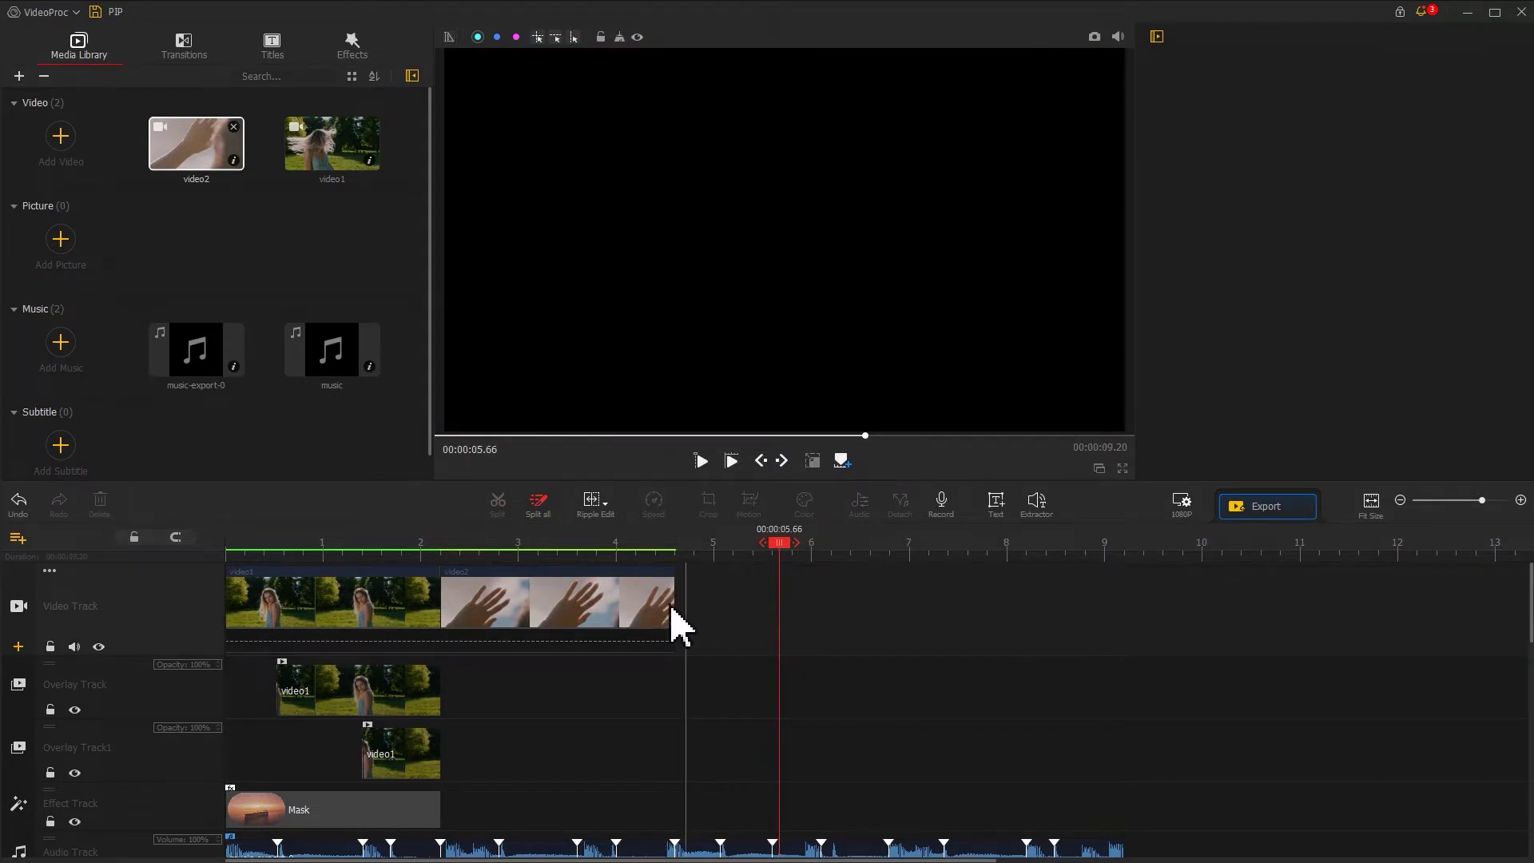
{"action": "left_click", "coordinate": [619, 612]}
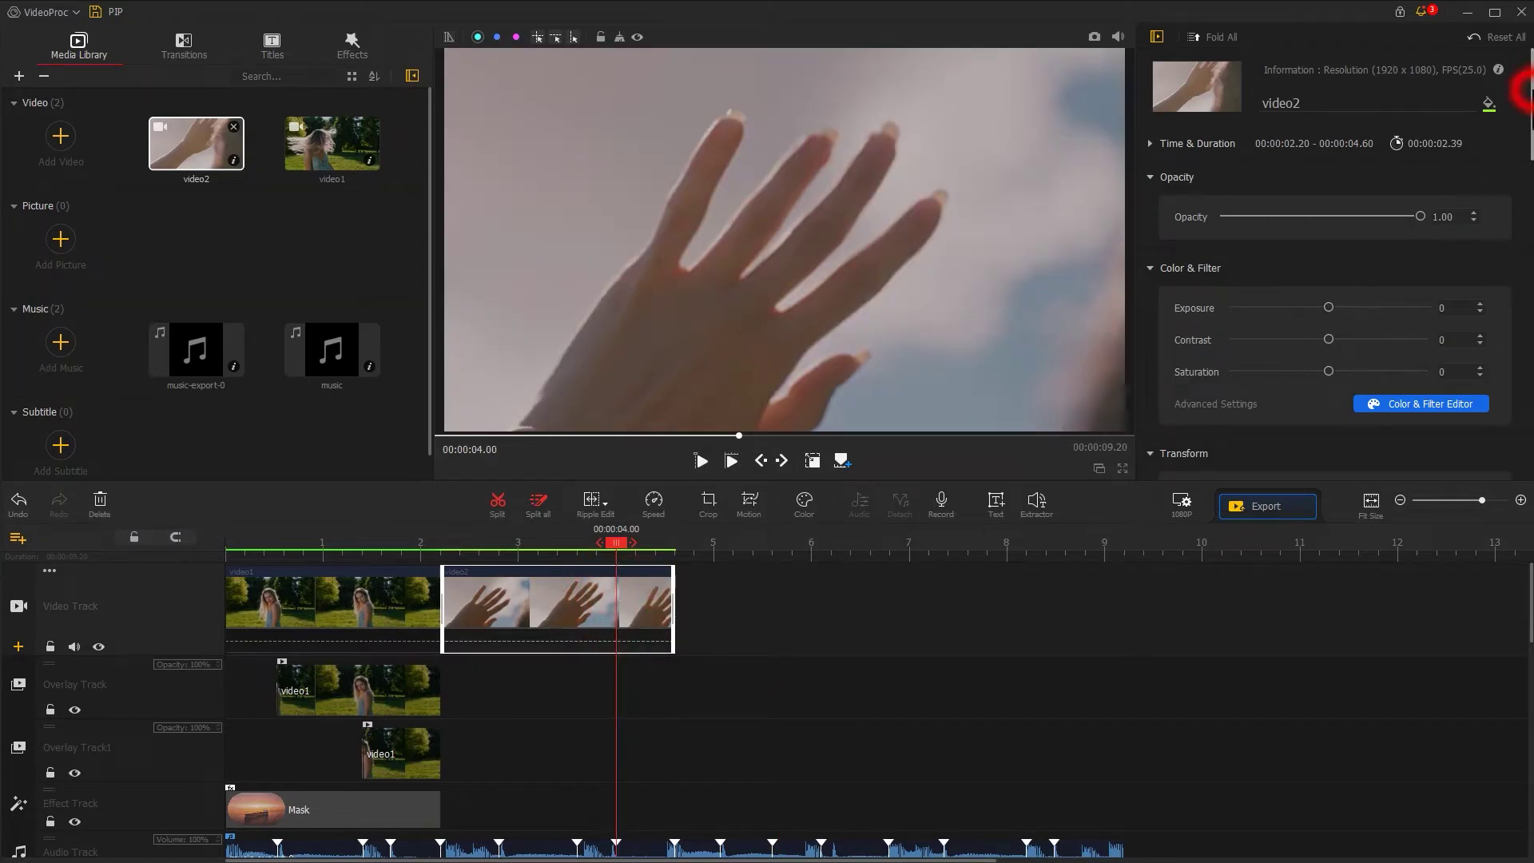
Set the main-track video2 clip's Transform scale to 0.85.
{"action": "scroll", "coordinate": [1527, 200], "scroll_direction": "down", "scroll_amount": 5}
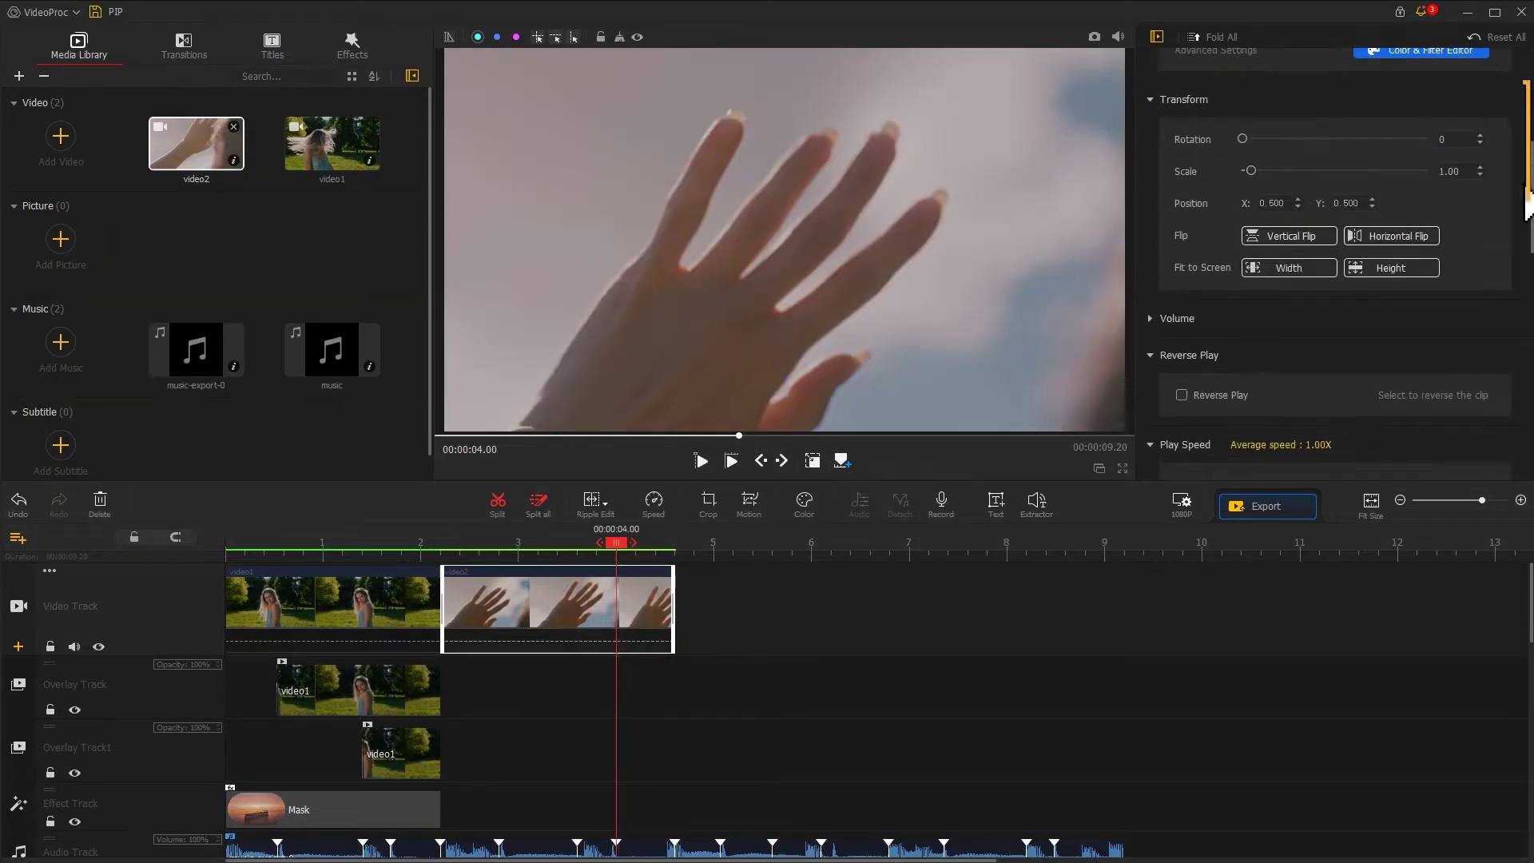
{"action": "double_click", "coordinate": [1462, 171]}
{"action": "type", "text": "0.85"}
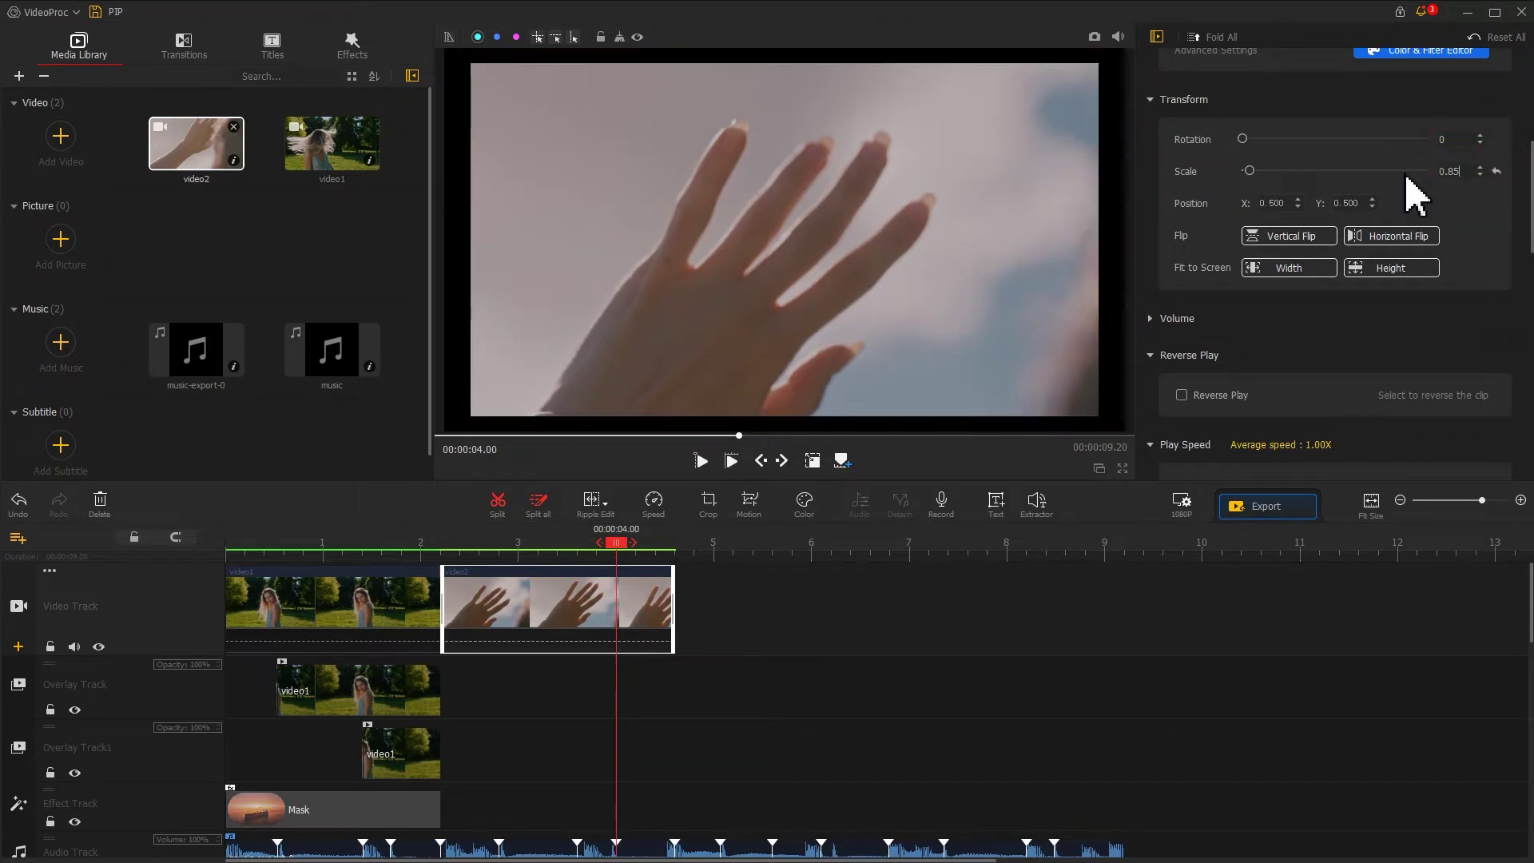
Add a new Overlay Track2 to the timeline.
{"action": "left_click", "coordinate": [144, 707]}
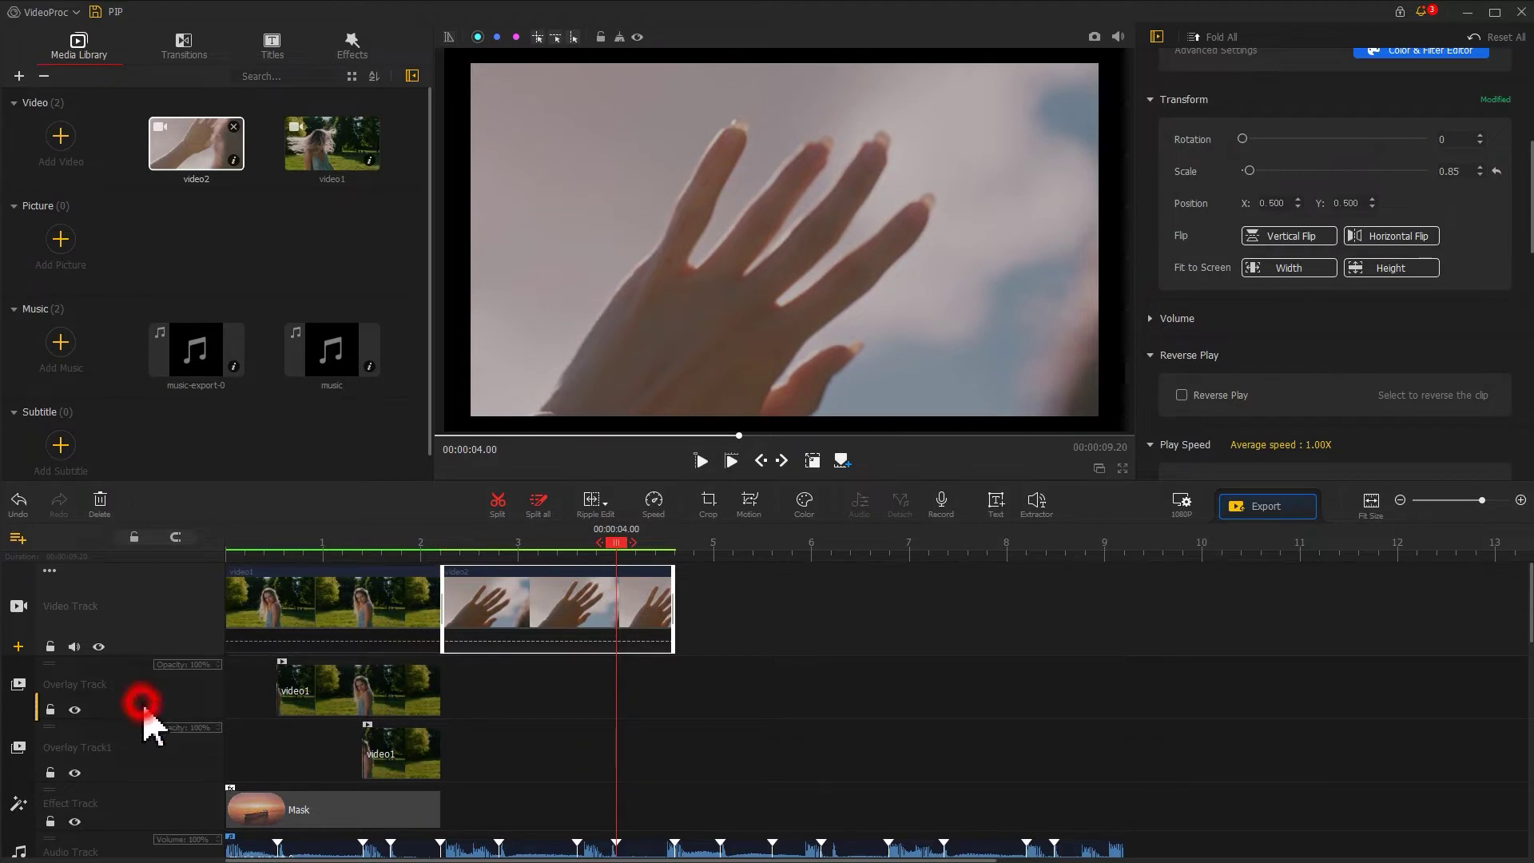
{"action": "left_click", "coordinate": [18, 710]}
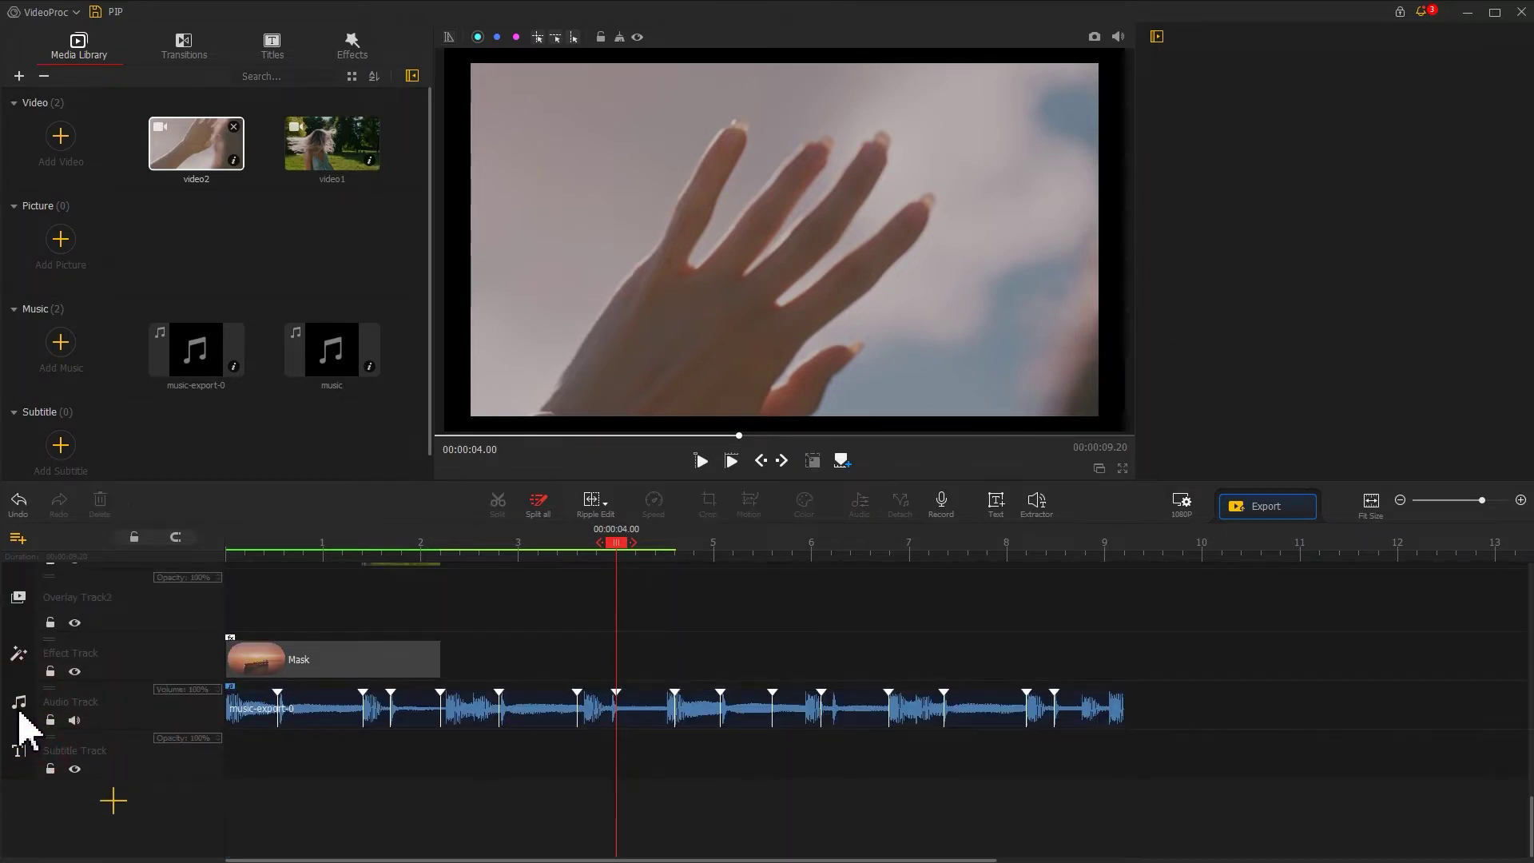
{"action": "scroll", "coordinate": [626, 650], "scroll_direction": "up", "scroll_amount": 3}
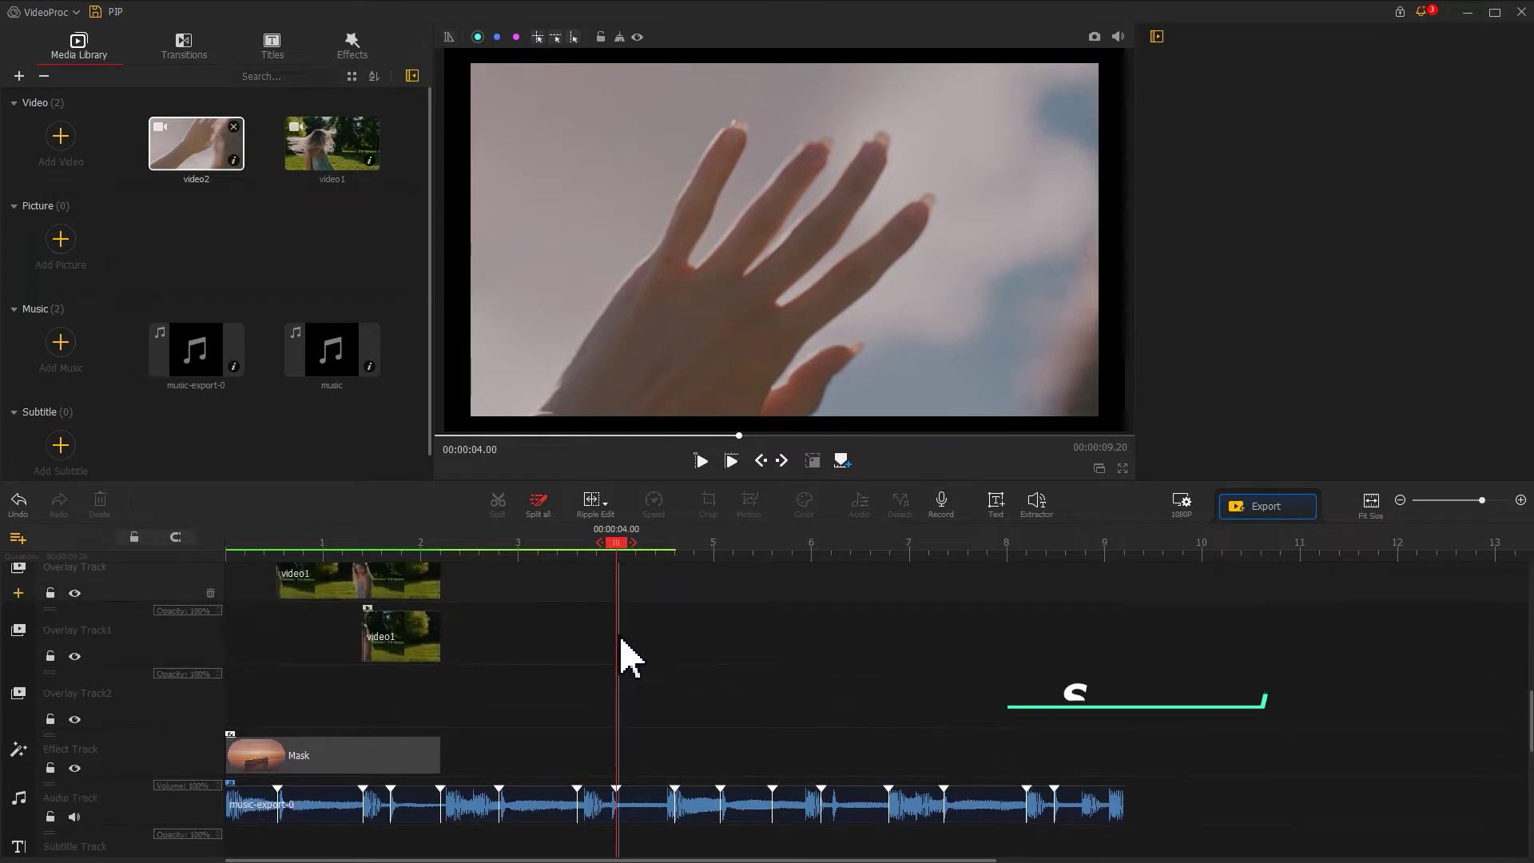
Copy video2 and paste it onto Overlay Track, Overlay Track1 and Overlay Track2.
{"action": "key", "text": "ctrl+c"}
{"action": "left_click", "coordinate": [627, 638]}
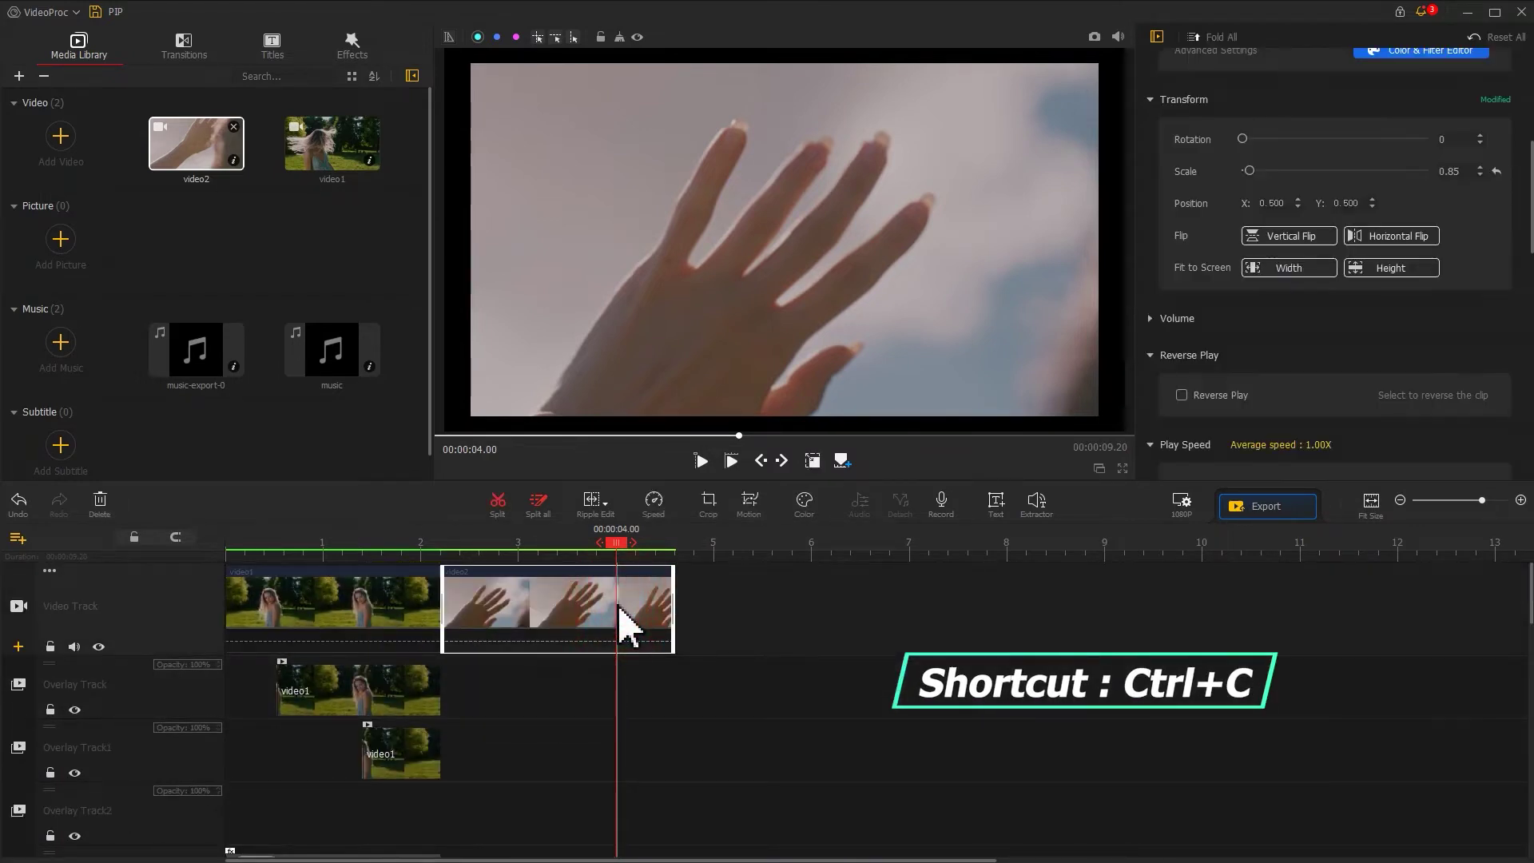
{"action": "left_click", "coordinate": [479, 680]}
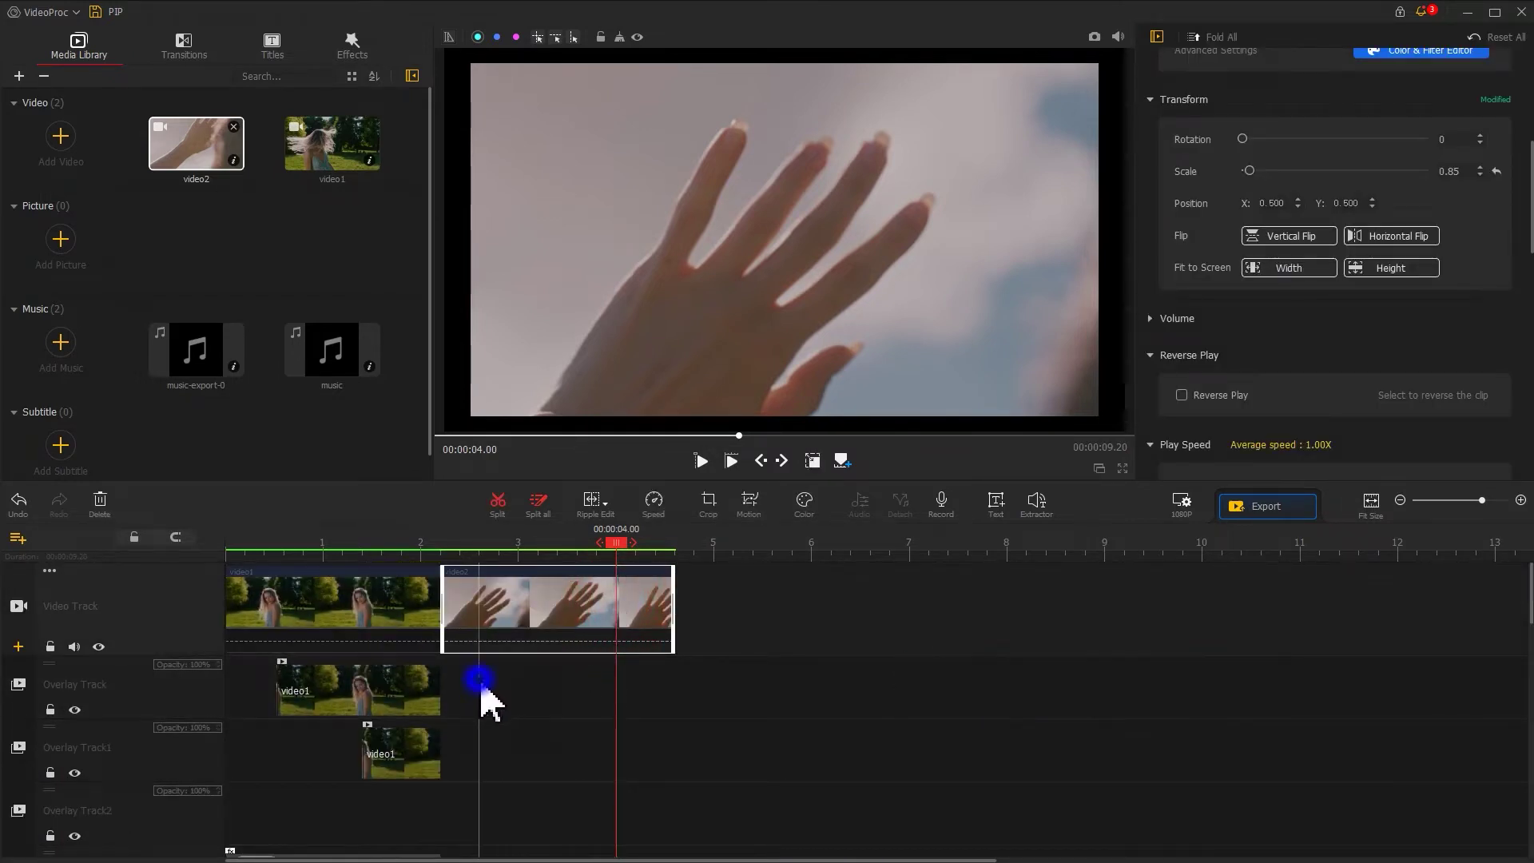
{"action": "left_click", "coordinate": [511, 714]}
{"action": "right_click", "coordinate": [508, 736]}
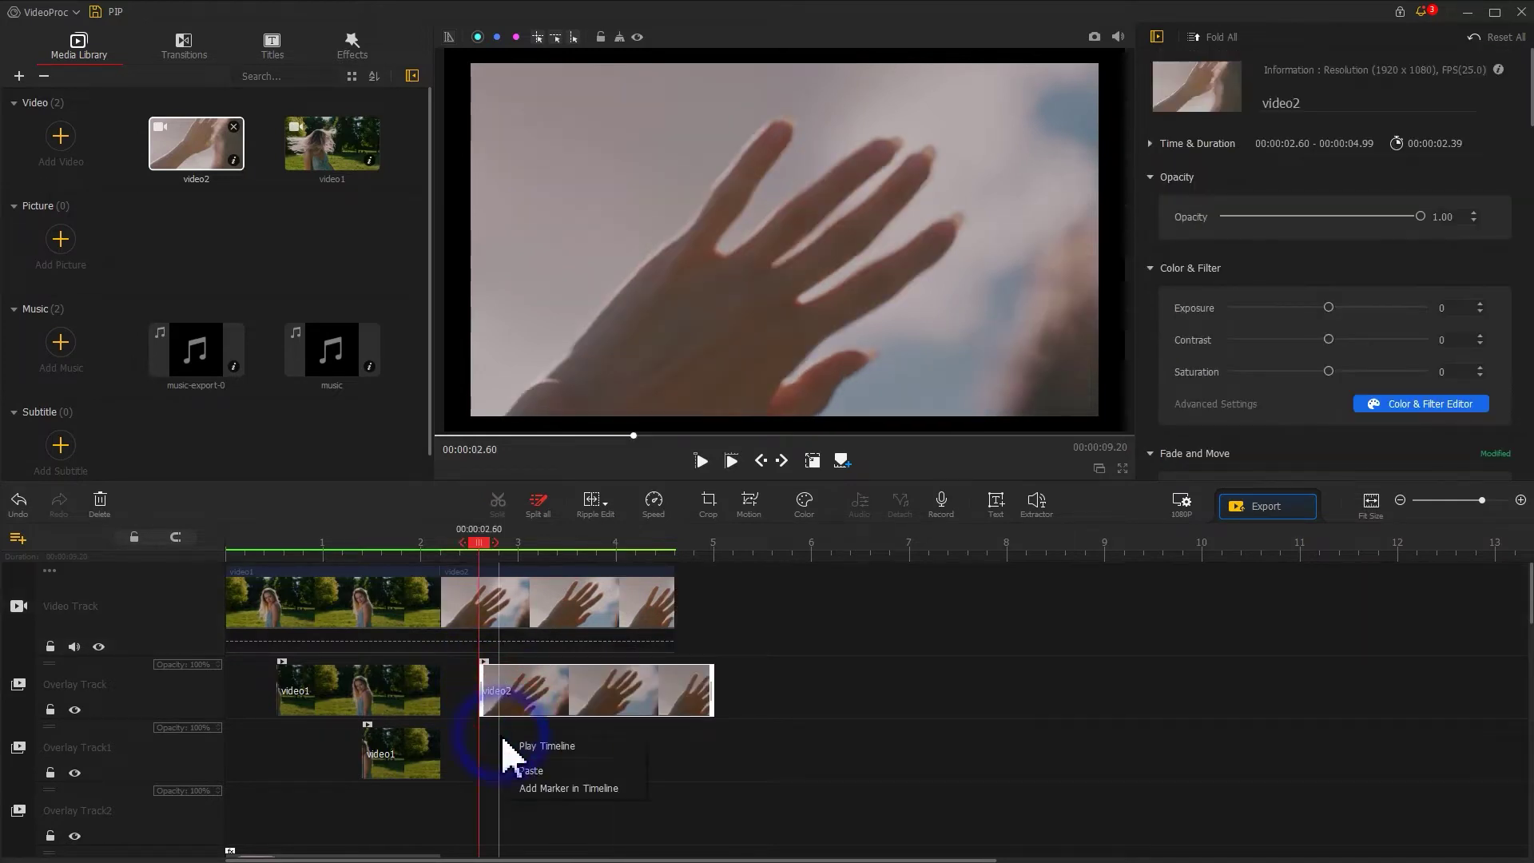
{"action": "left_click", "coordinate": [531, 770]}
{"action": "scroll", "coordinate": [514, 787], "scroll_direction": "down", "scroll_amount": 3}
{"action": "right_click", "coordinate": [518, 723]}
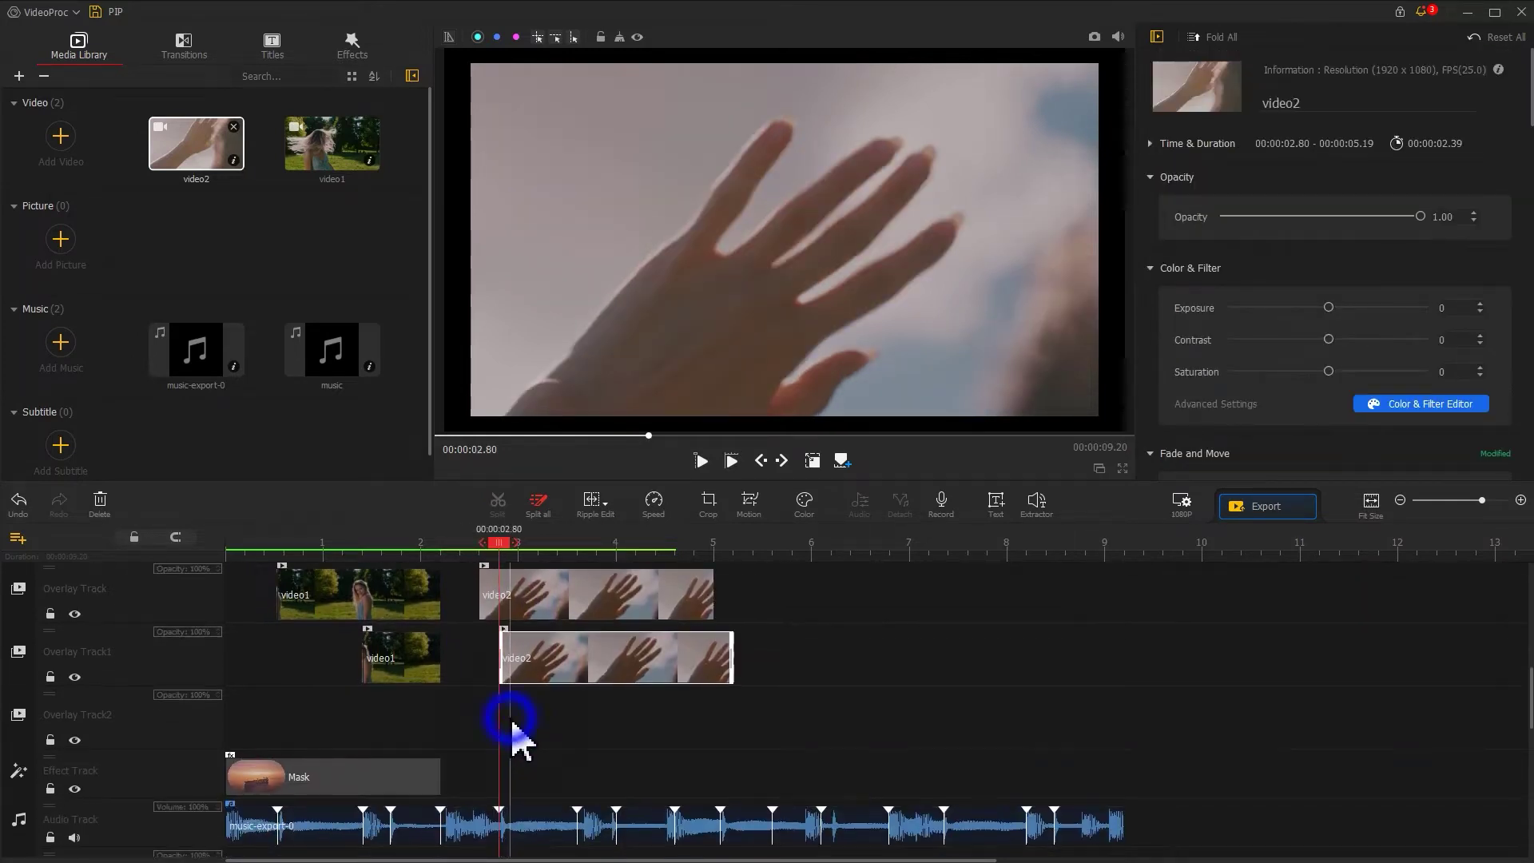
{"action": "left_click", "coordinate": [541, 754]}
{"action": "scroll", "coordinate": [514, 719], "scroll_direction": "up", "scroll_amount": 3}
Align all three overlay video2 copies to start at 00:00:02.20.
{"action": "left_click_drag", "start_coordinate": [514, 688], "coordinate": [488, 703]}
{"action": "left_click_drag", "start_coordinate": [527, 751], "coordinate": [471, 757]}
{"action": "left_click_drag", "start_coordinate": [537, 819], "coordinate": [469, 803]}
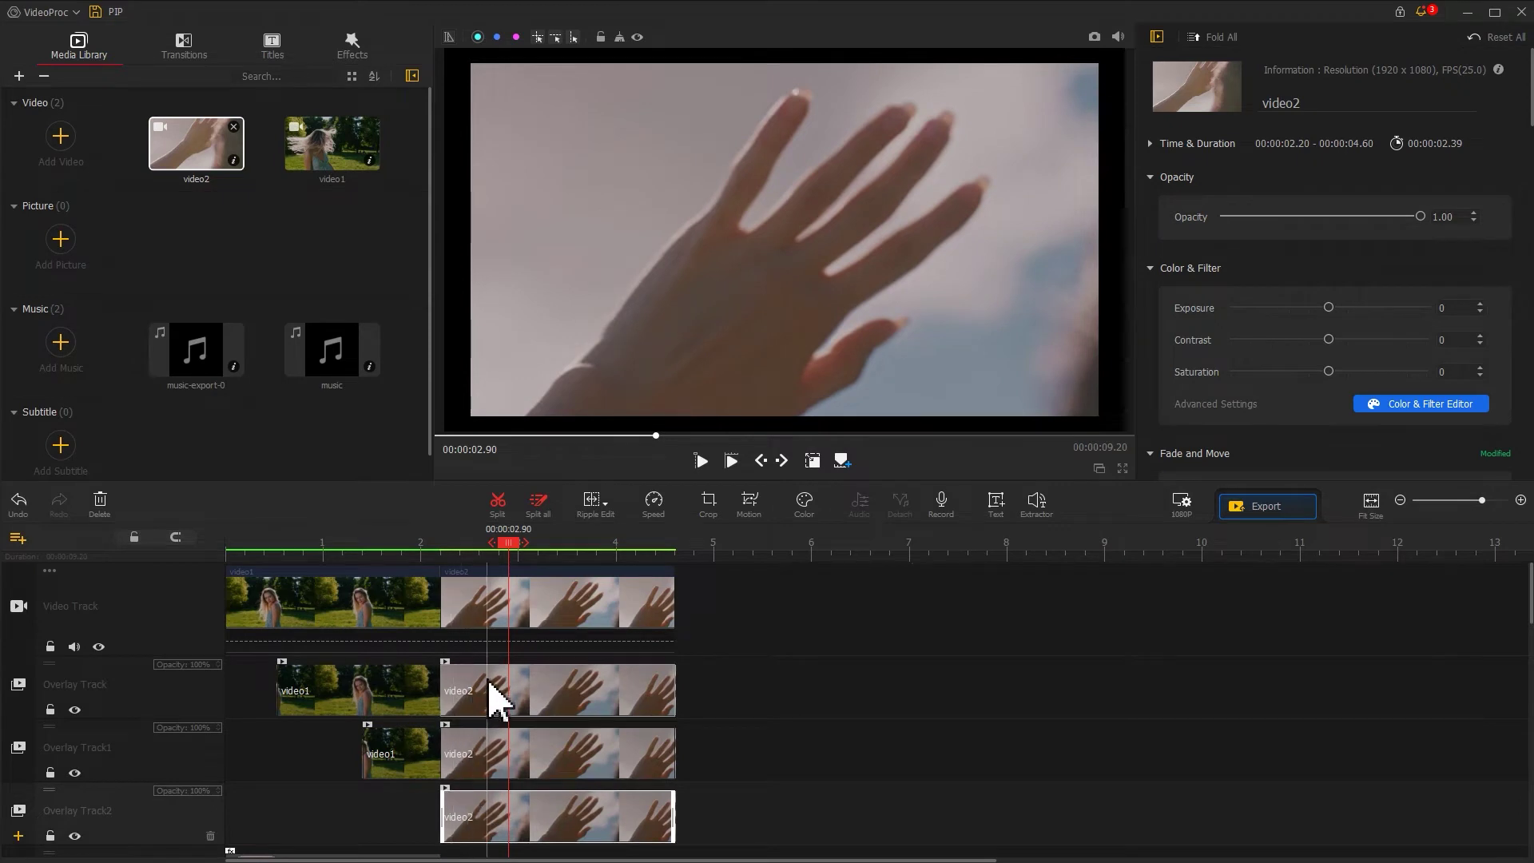
{"action": "scroll", "coordinate": [490, 695], "scroll_direction": "down", "scroll_amount": 3}
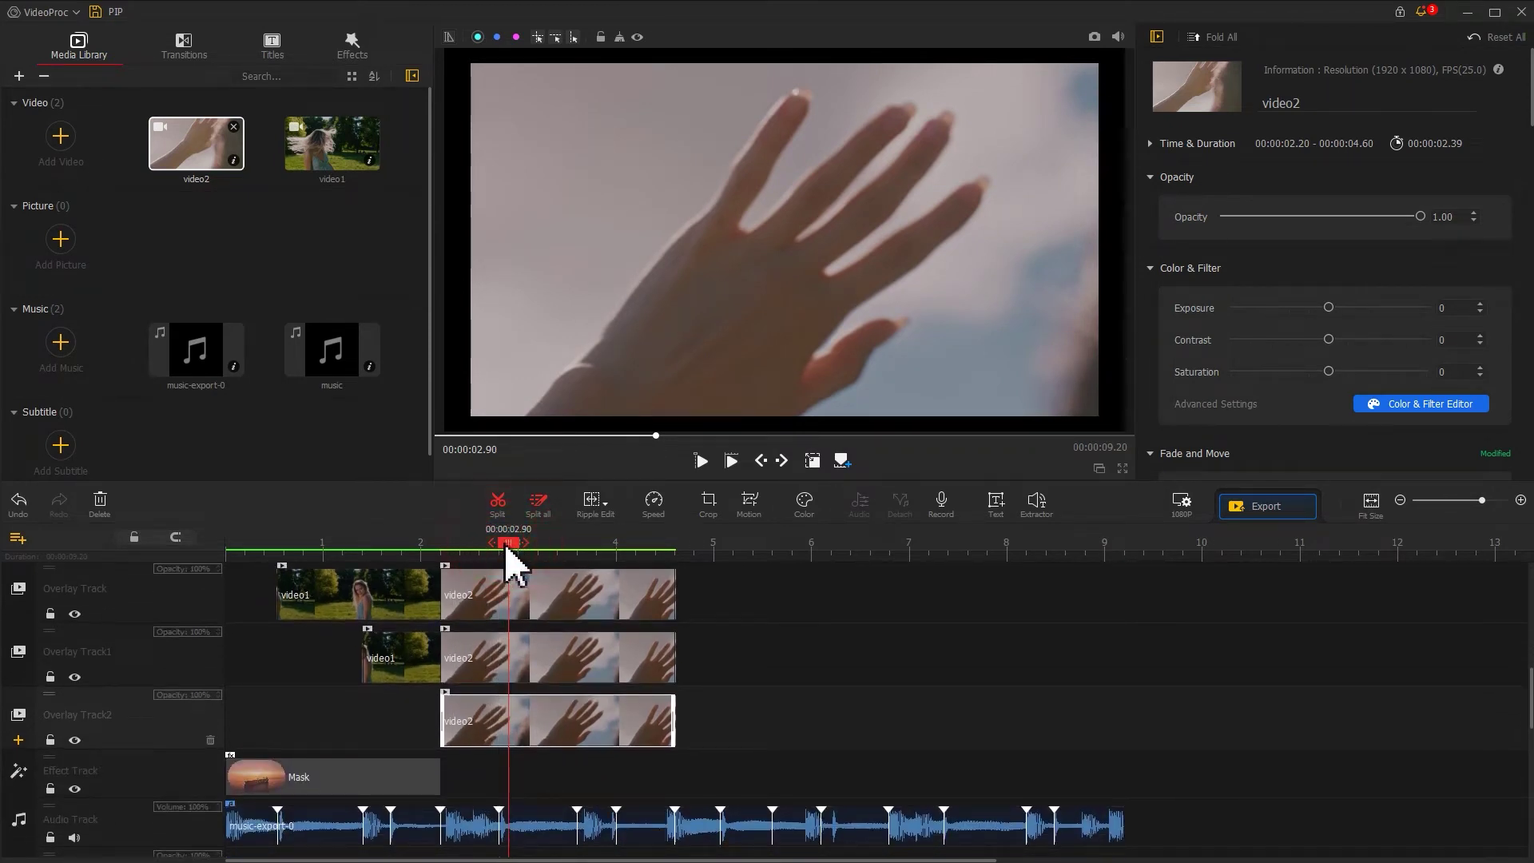
{"action": "left_click_drag", "start_coordinate": [508, 550], "coordinate": [497, 552]}
Trim the top overlay video2 copy so it starts at 00:00:02.80.
{"action": "left_click", "coordinate": [441, 589]}
{"action": "key", "text": "ctrl+b"}
{"action": "key", "text": "Delete"}
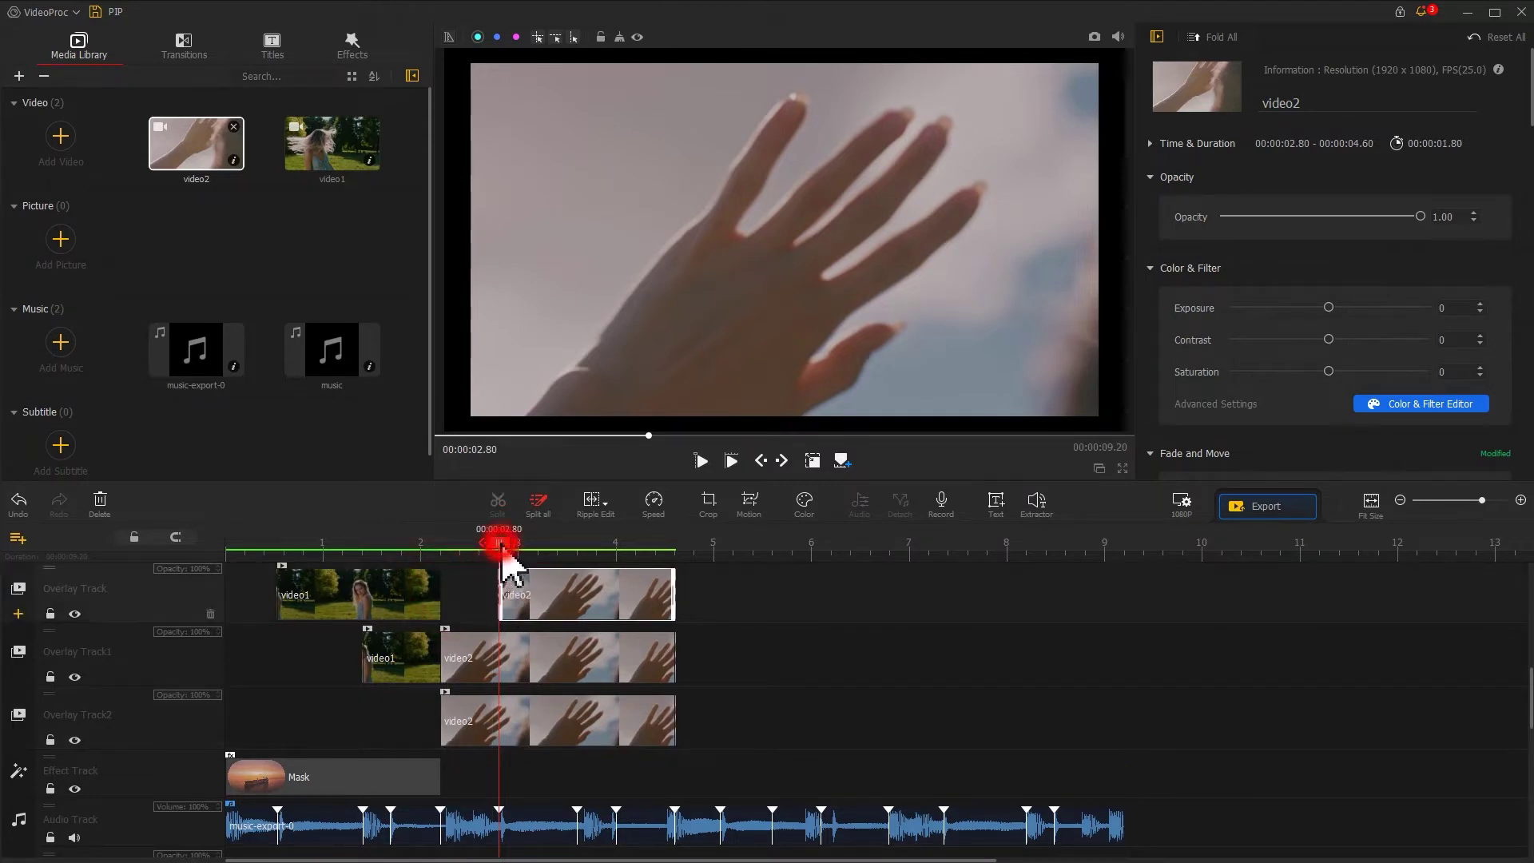
Trim the Overlay Track1 copy to start at 00:00:03.60 and the Overlay Track2 copy at 00:00:04.00.
{"action": "left_click", "coordinate": [577, 579]}
{"action": "left_click", "coordinate": [463, 647]}
{"action": "key", "text": "ctrl+b"}
{"action": "key", "text": "Delete"}
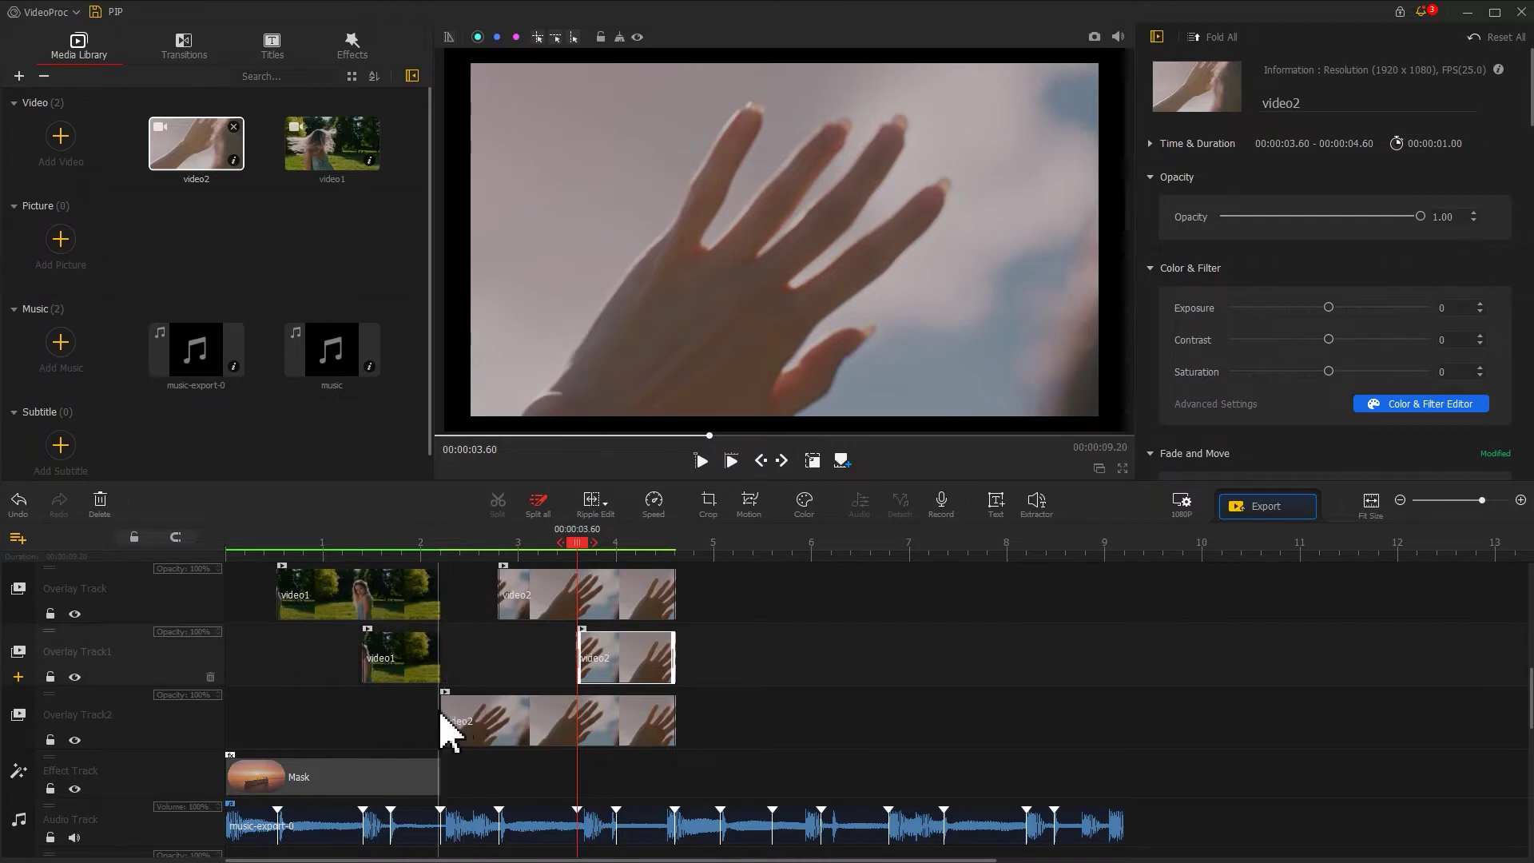
{"action": "left_click_drag", "start_coordinate": [442, 712], "coordinate": [621, 706]}
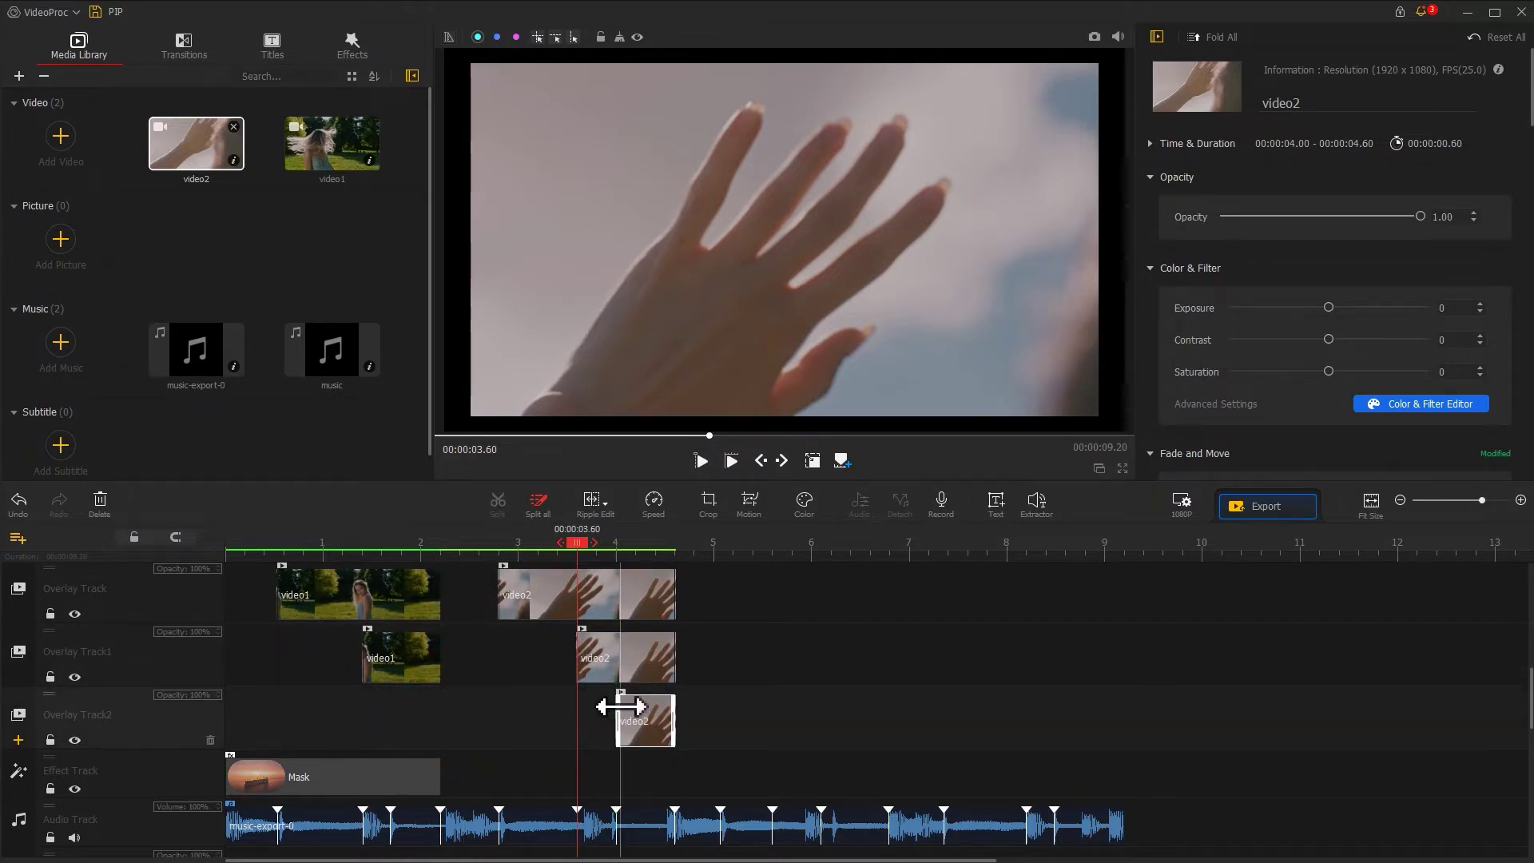
{"action": "scroll", "coordinate": [621, 706], "scroll_direction": "up", "scroll_amount": 3}
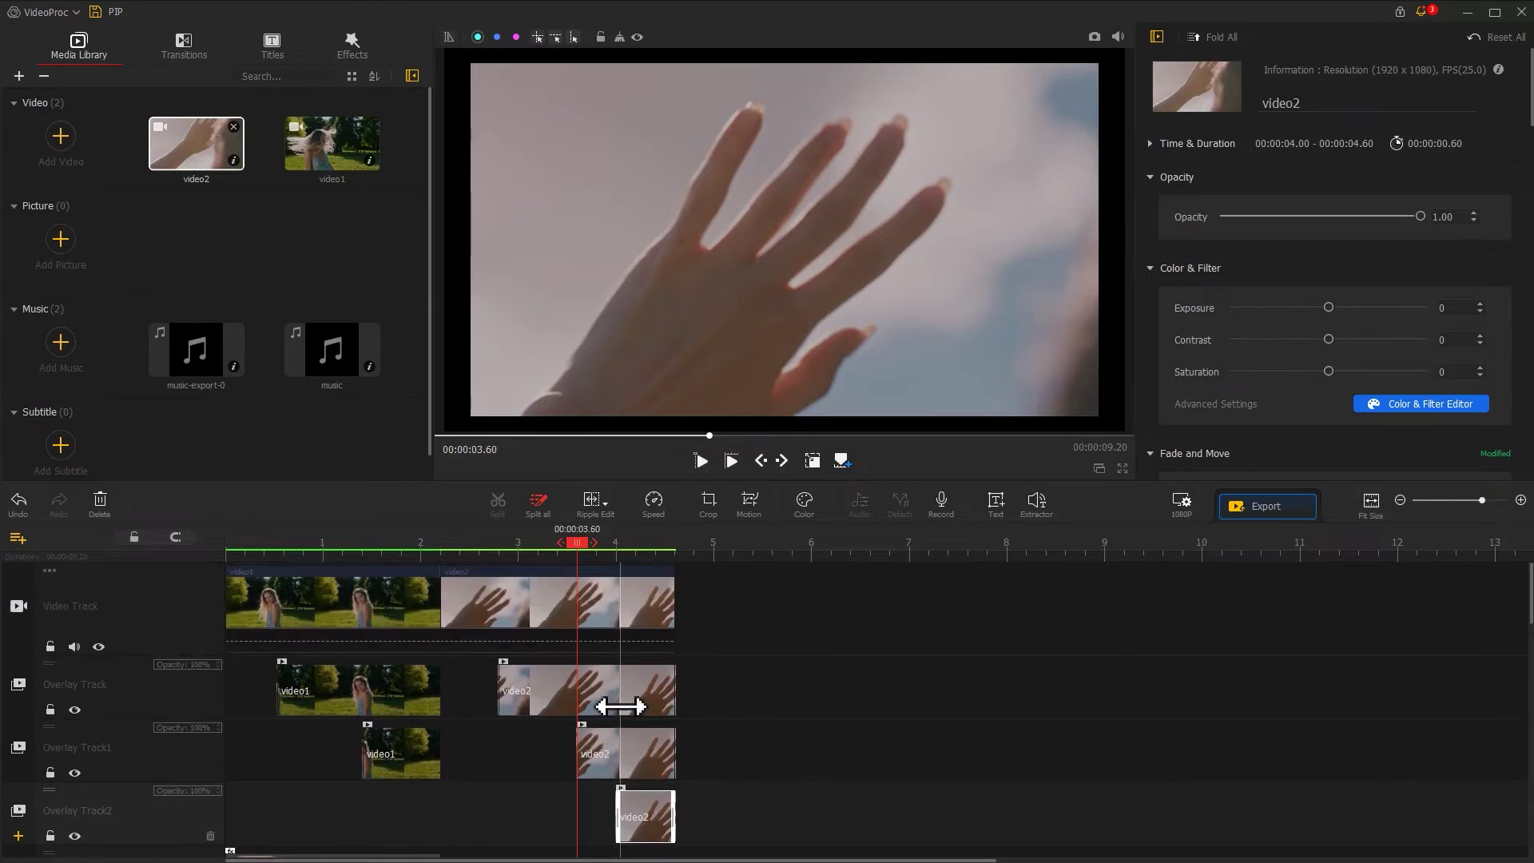
{"action": "left_click", "coordinate": [585, 619]}
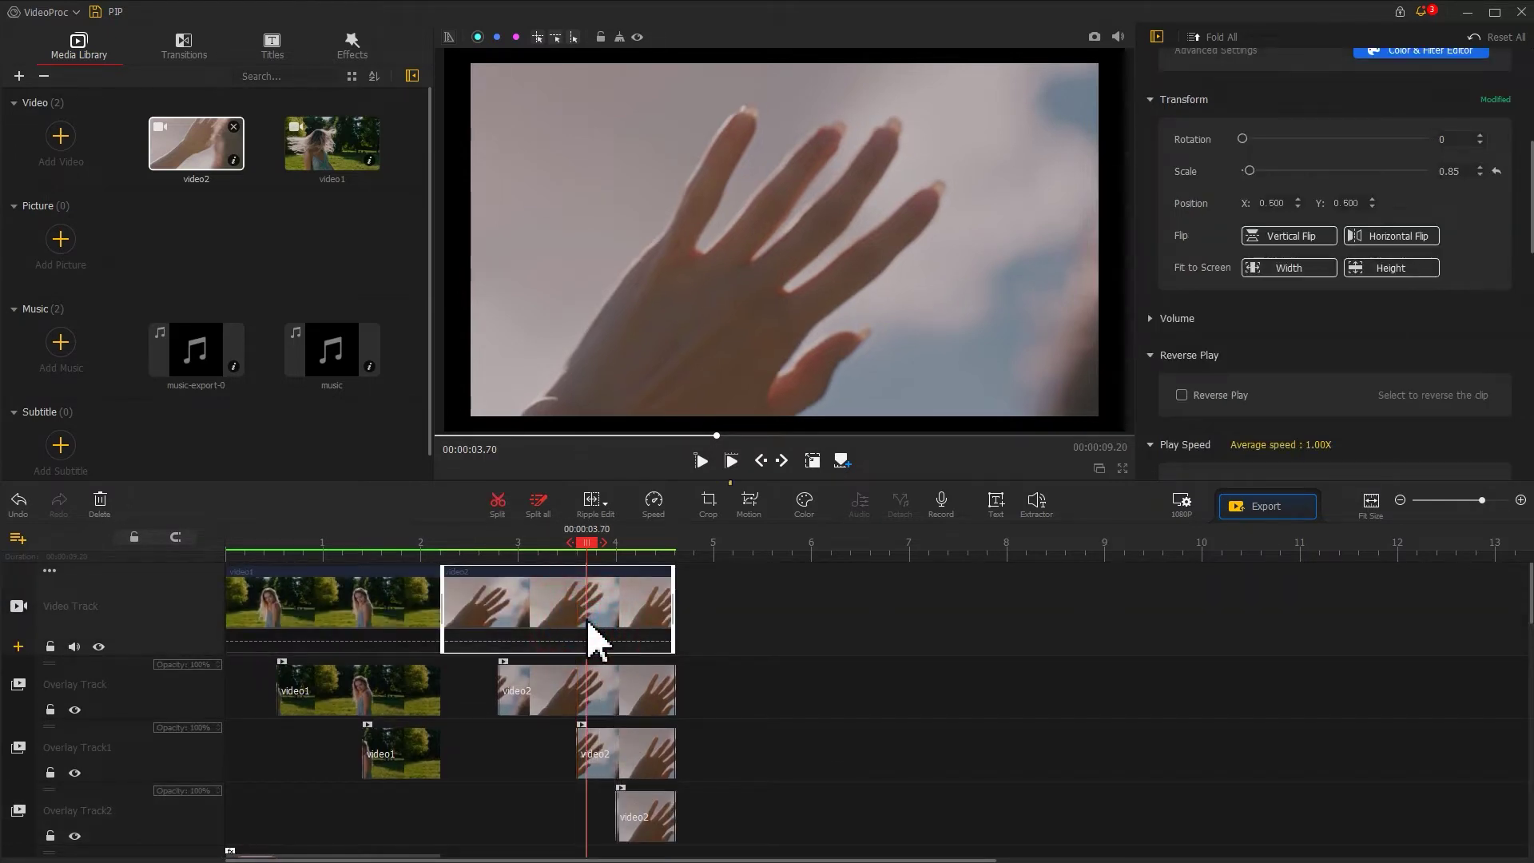
Crop the main-track video2 clip to a narrow horizontal band.
{"action": "left_click", "coordinate": [708, 505]}
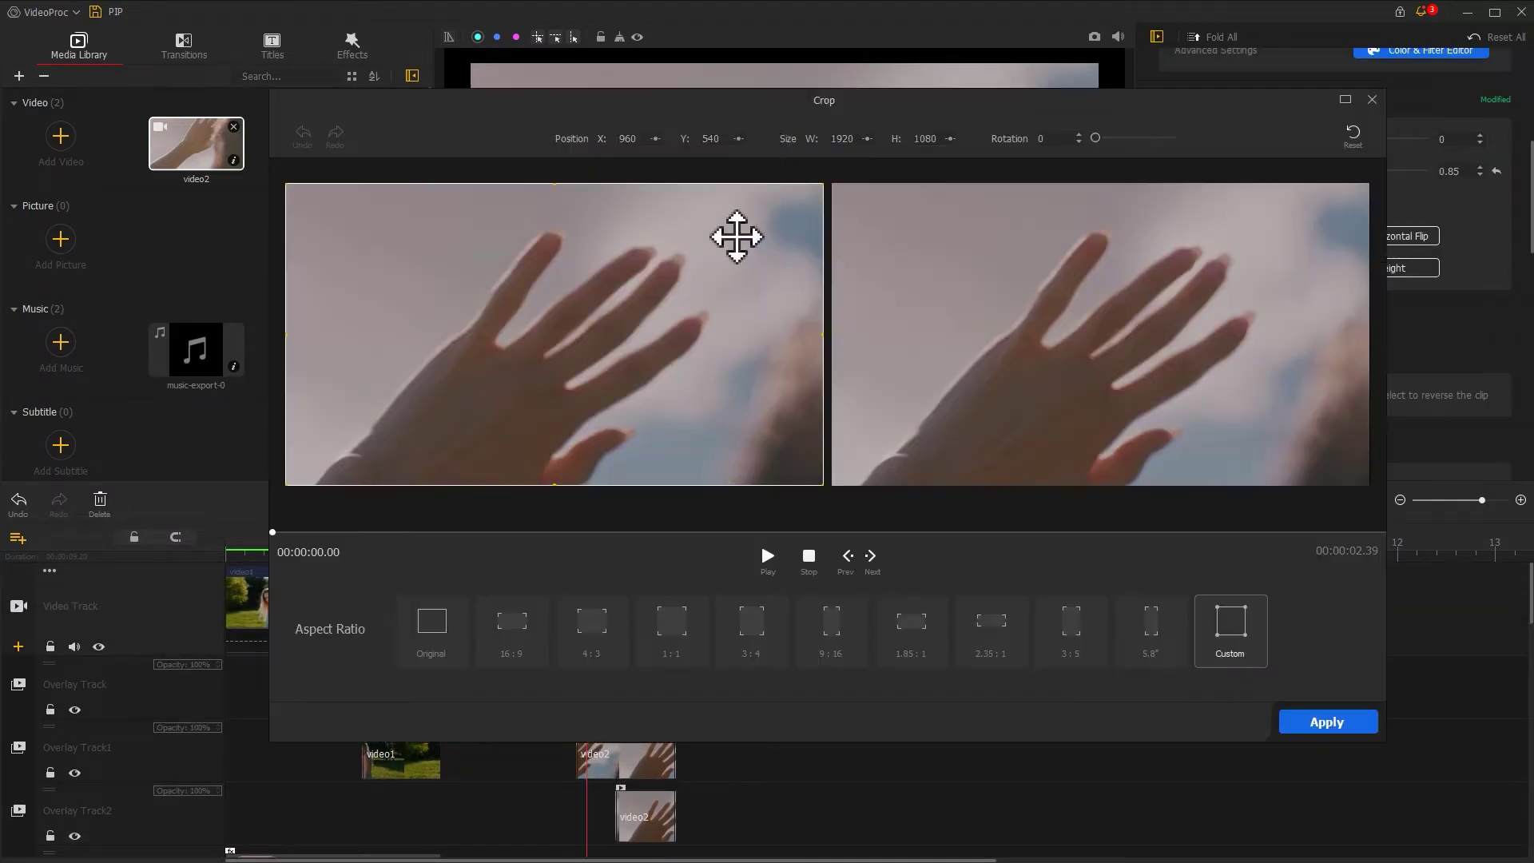
{"action": "left_click_drag", "start_coordinate": [555, 485], "coordinate": [582, 331]}
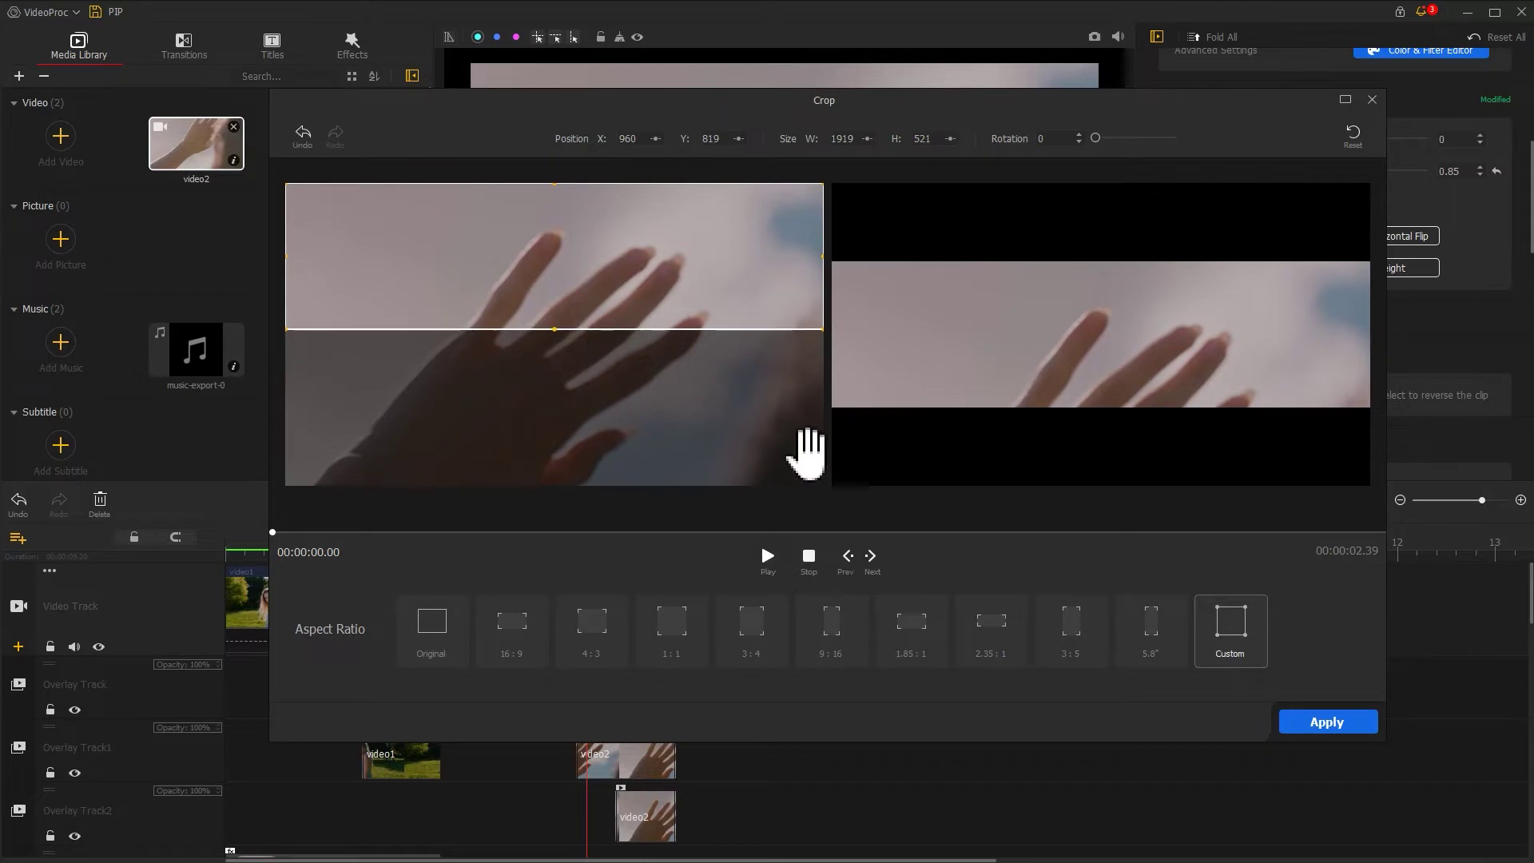
{"action": "left_click", "coordinate": [1327, 723]}
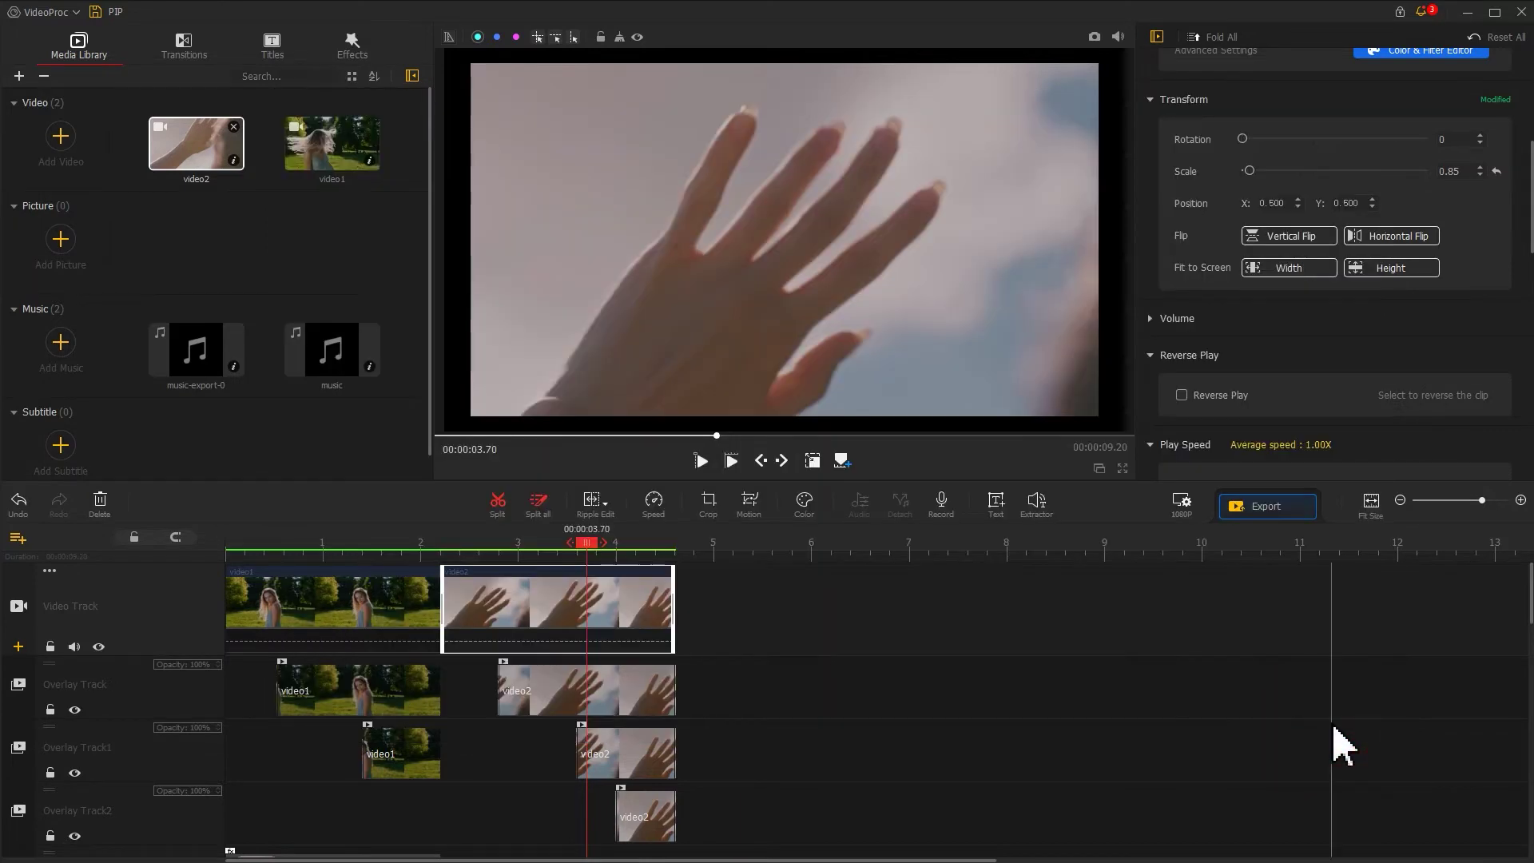
Crop the overlay hand clip to a horizontal strip of its lower half.
{"action": "left_click", "coordinate": [588, 689]}
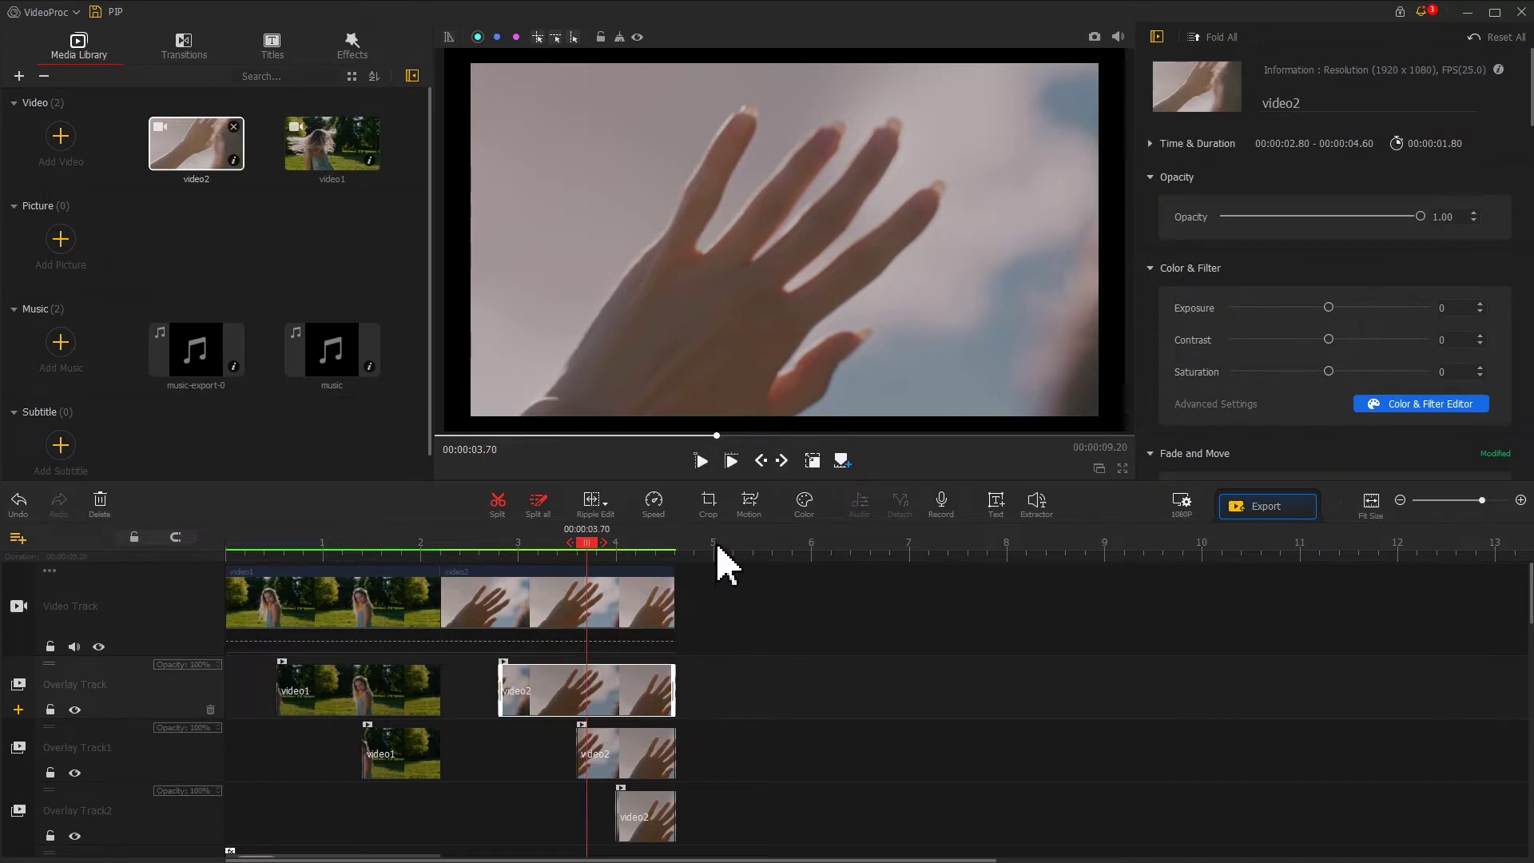
{"action": "left_click", "coordinate": [706, 504]}
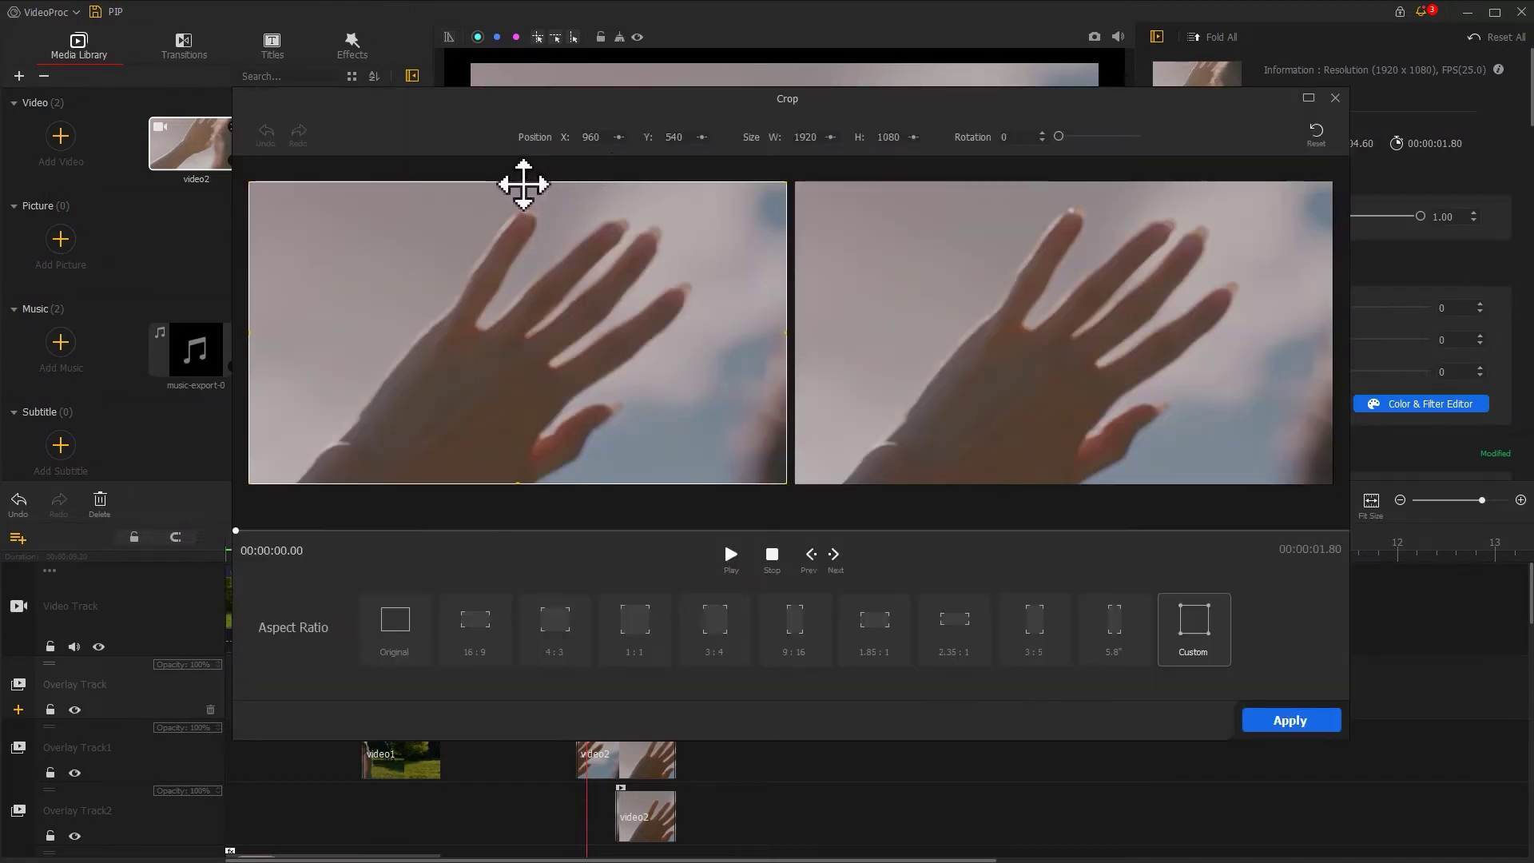
{"action": "left_click_drag", "start_coordinate": [520, 184], "coordinate": [528, 342]}
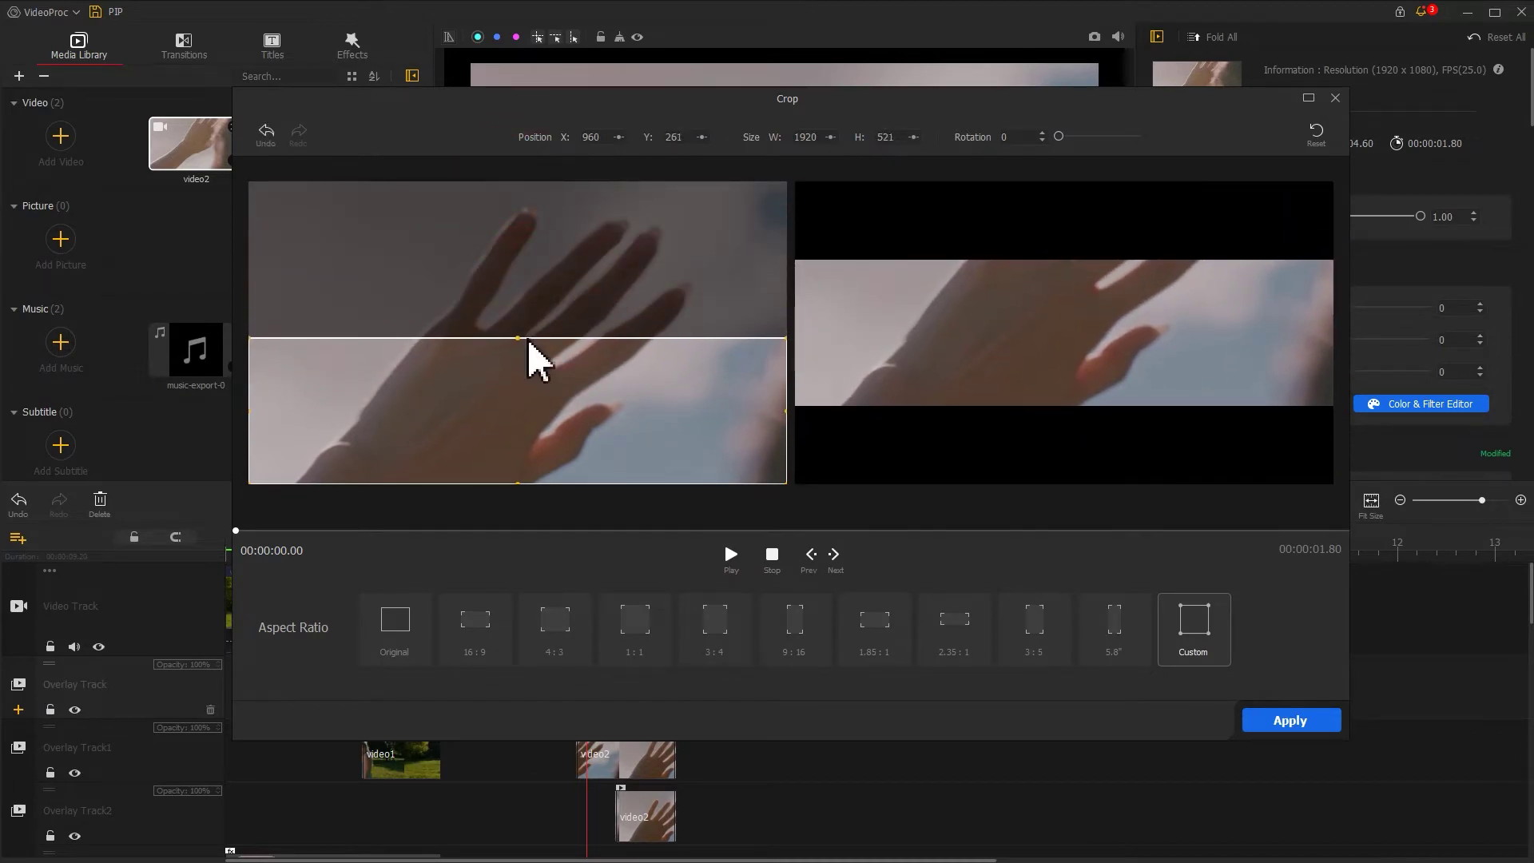
{"action": "left_click", "coordinate": [1305, 720]}
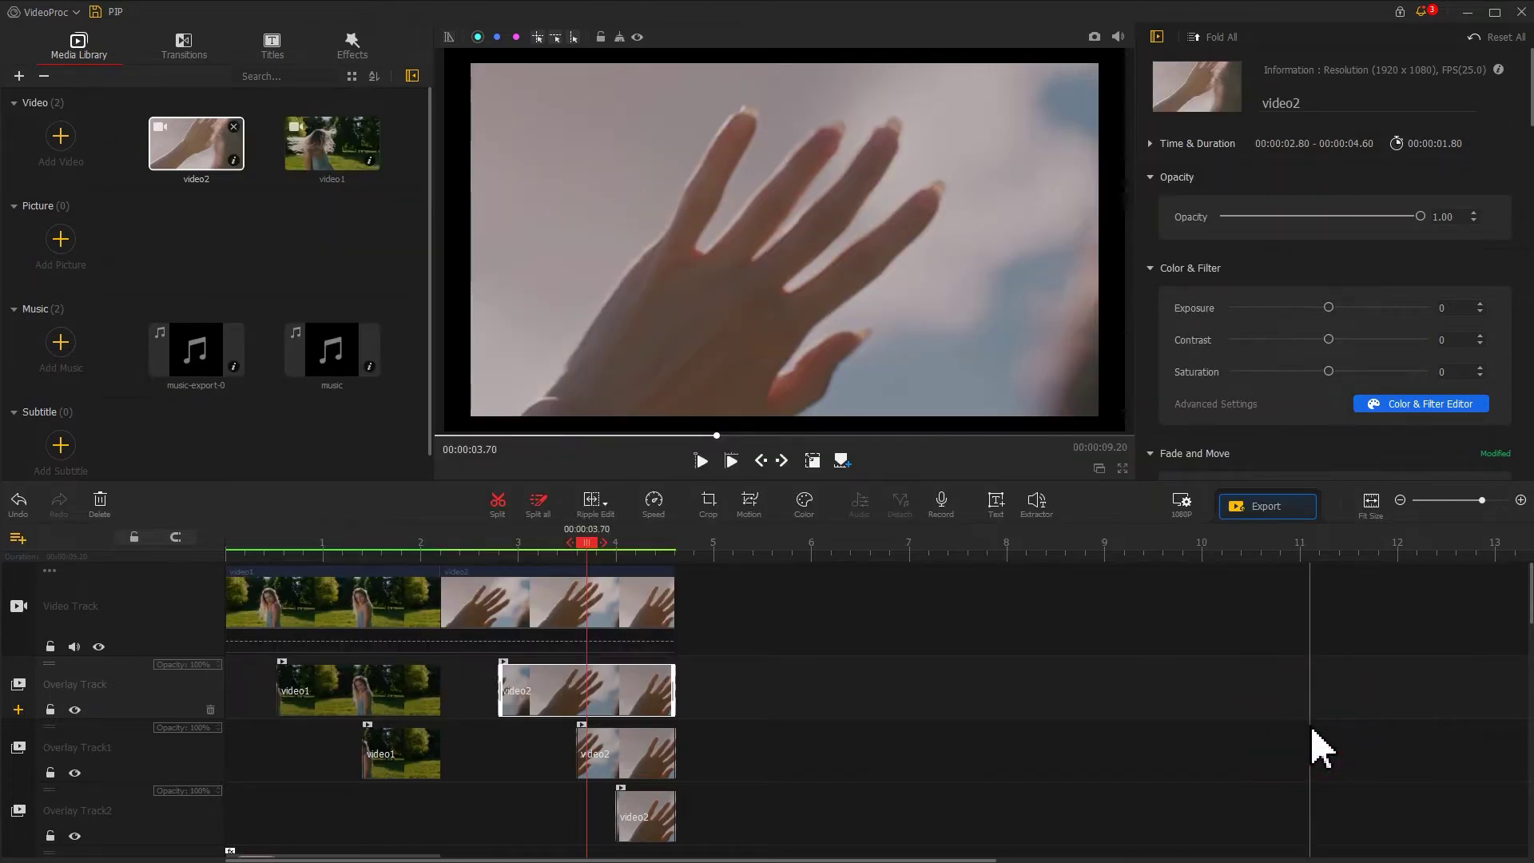
Move the main-track hand strip up and the overlay strip into the lower half of the frame.
{"action": "left_click", "coordinate": [496, 611]}
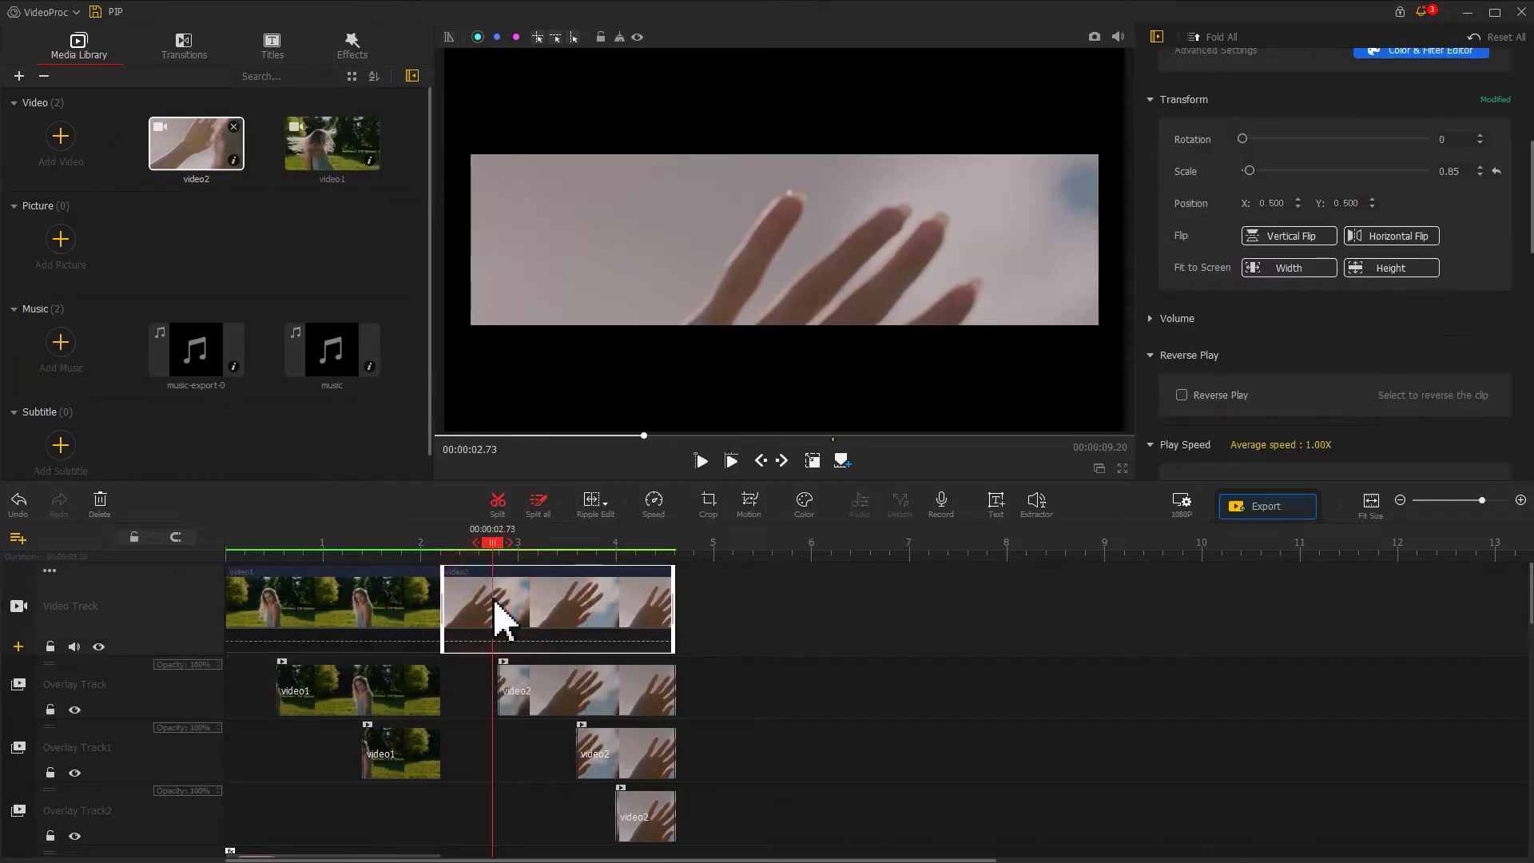
{"action": "left_click_drag", "start_coordinate": [809, 285], "coordinate": [812, 216]}
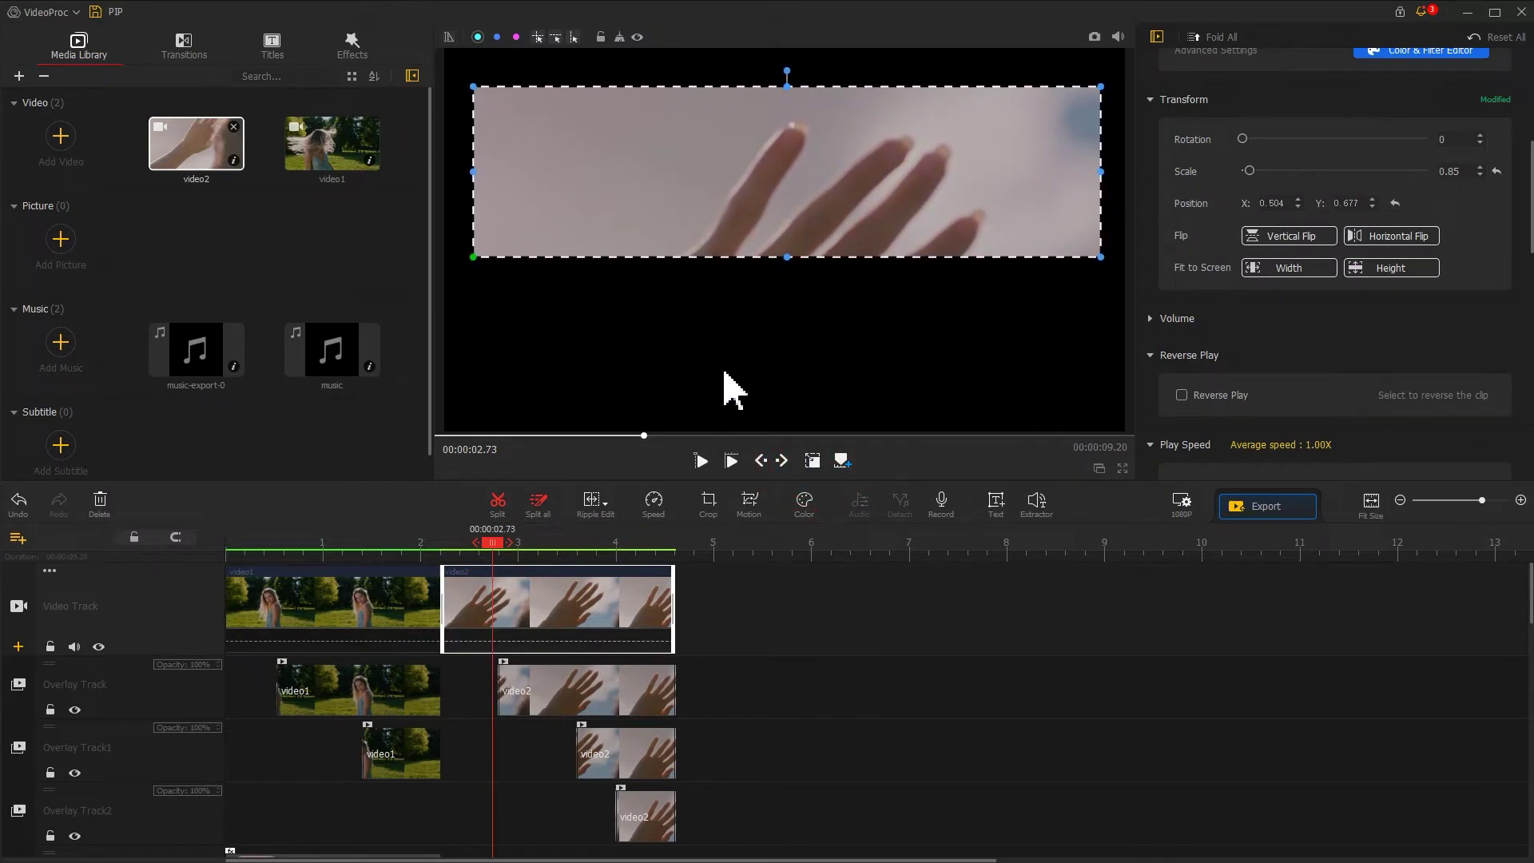
{"action": "left_click", "coordinate": [551, 689]}
{"action": "left_click_drag", "start_coordinate": [764, 269], "coordinate": [764, 352]}
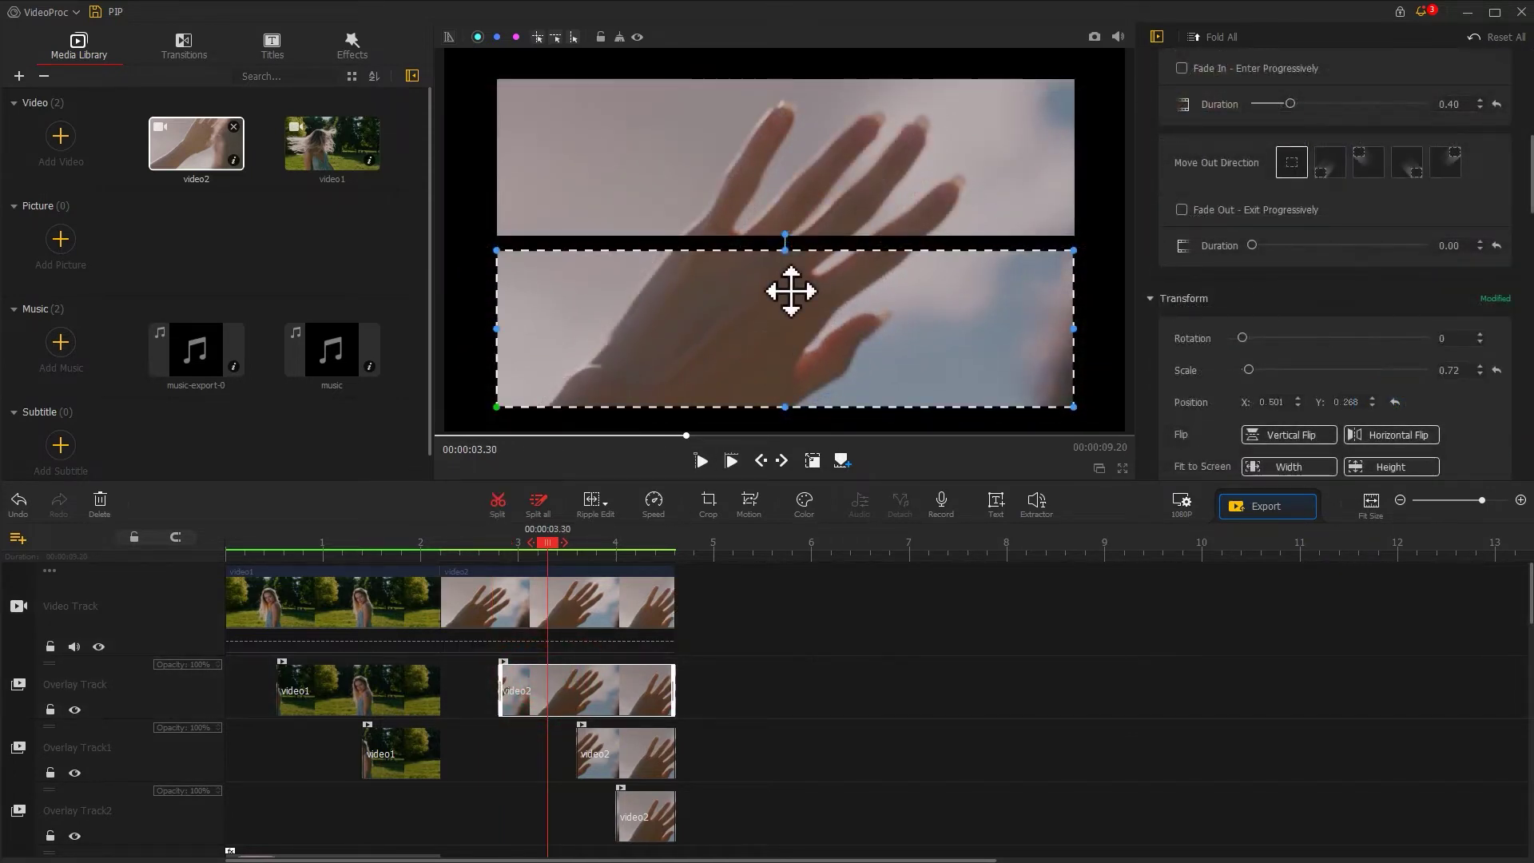
{"action": "left_click", "coordinate": [820, 471]}
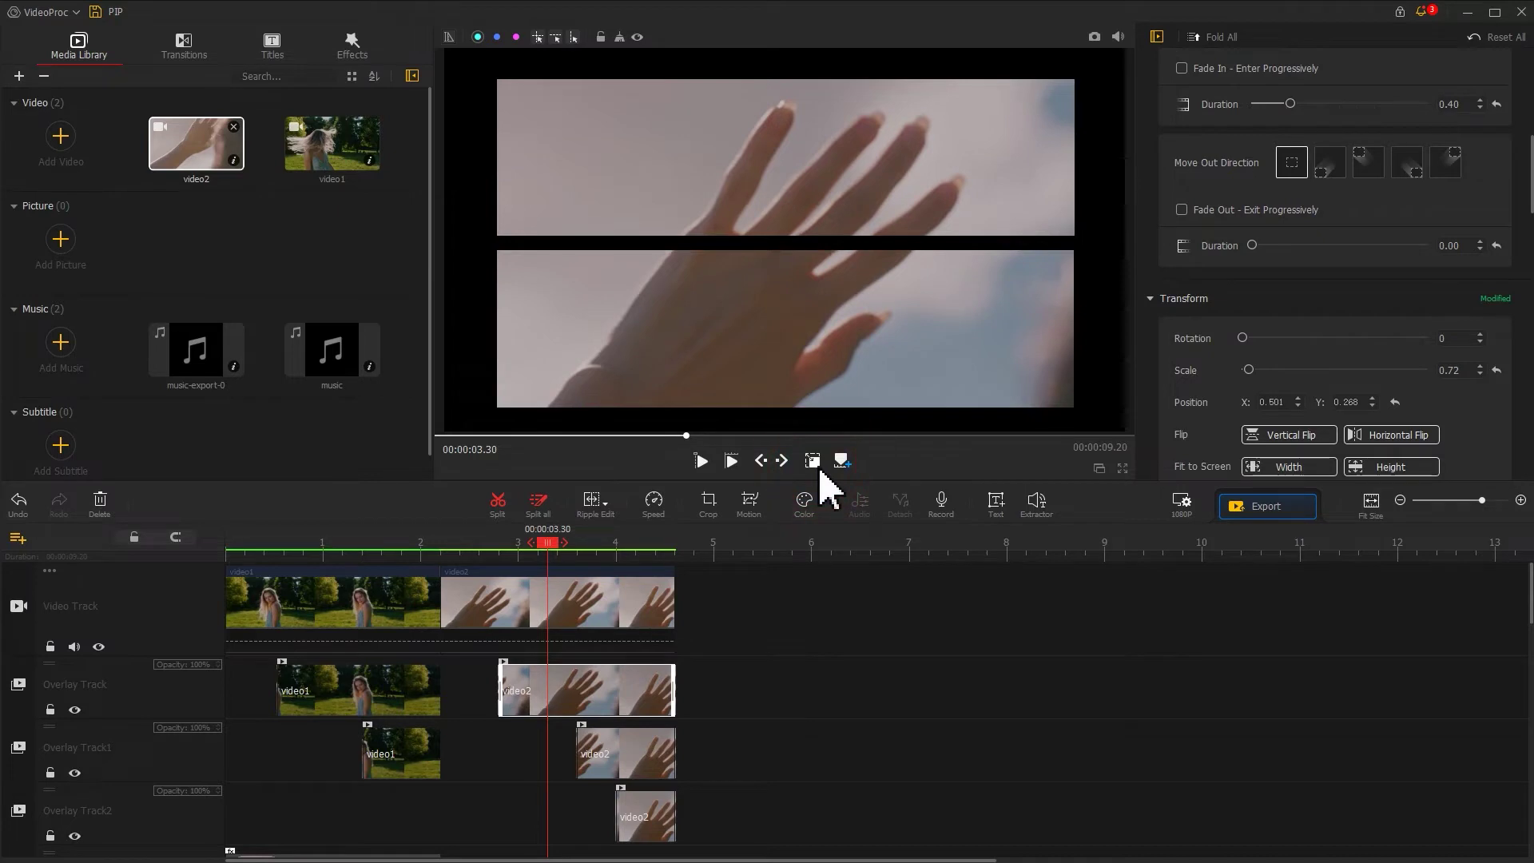
Reset the Overlay Track2 hand clip's scale to 1.00, then open Color for the main-track strip.
{"action": "left_click", "coordinate": [609, 545]}
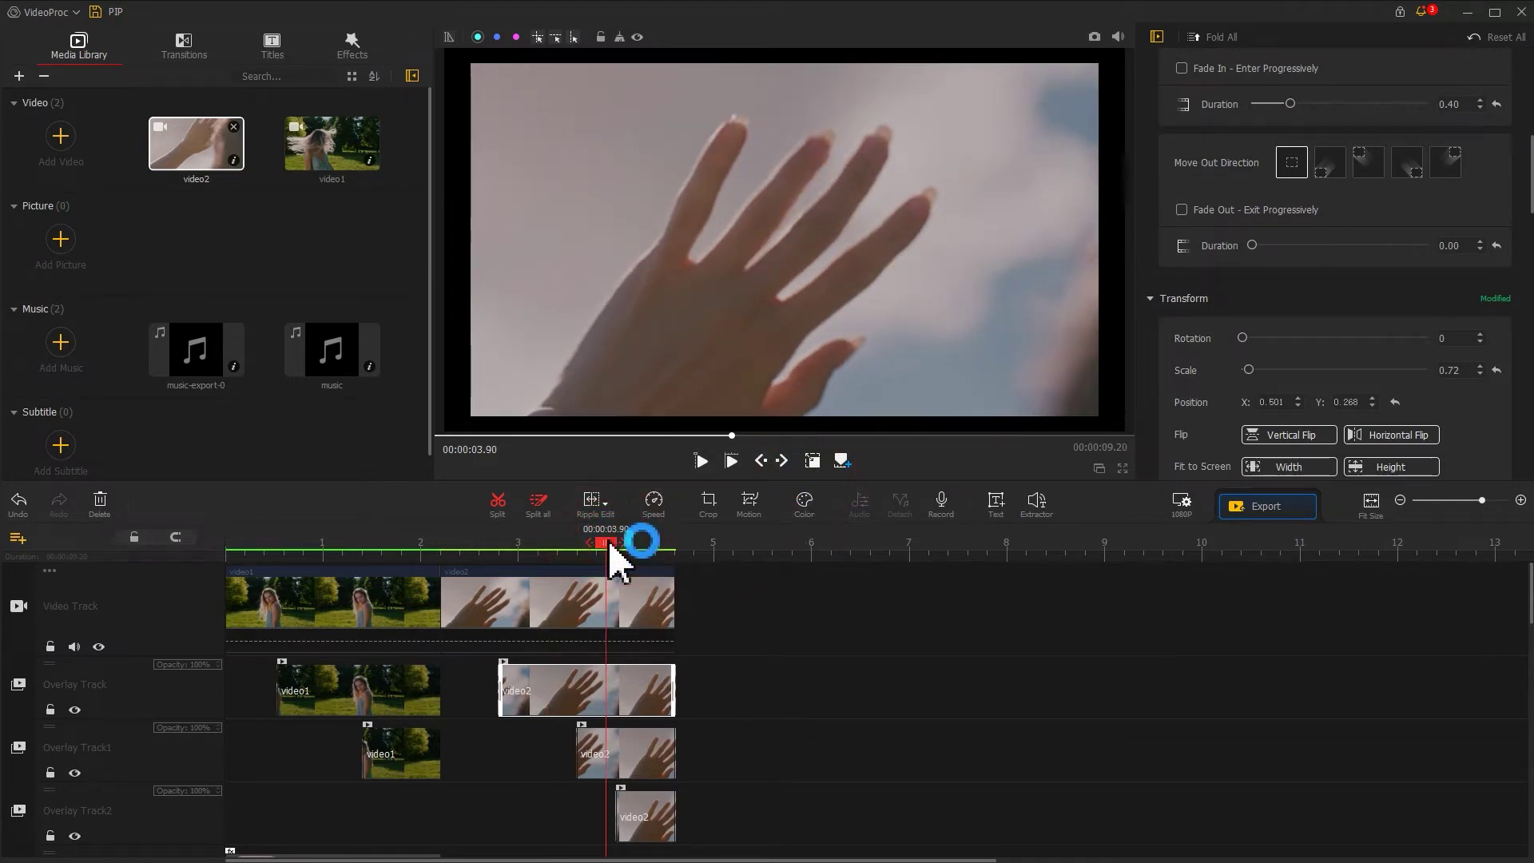
{"action": "left_click", "coordinate": [632, 544]}
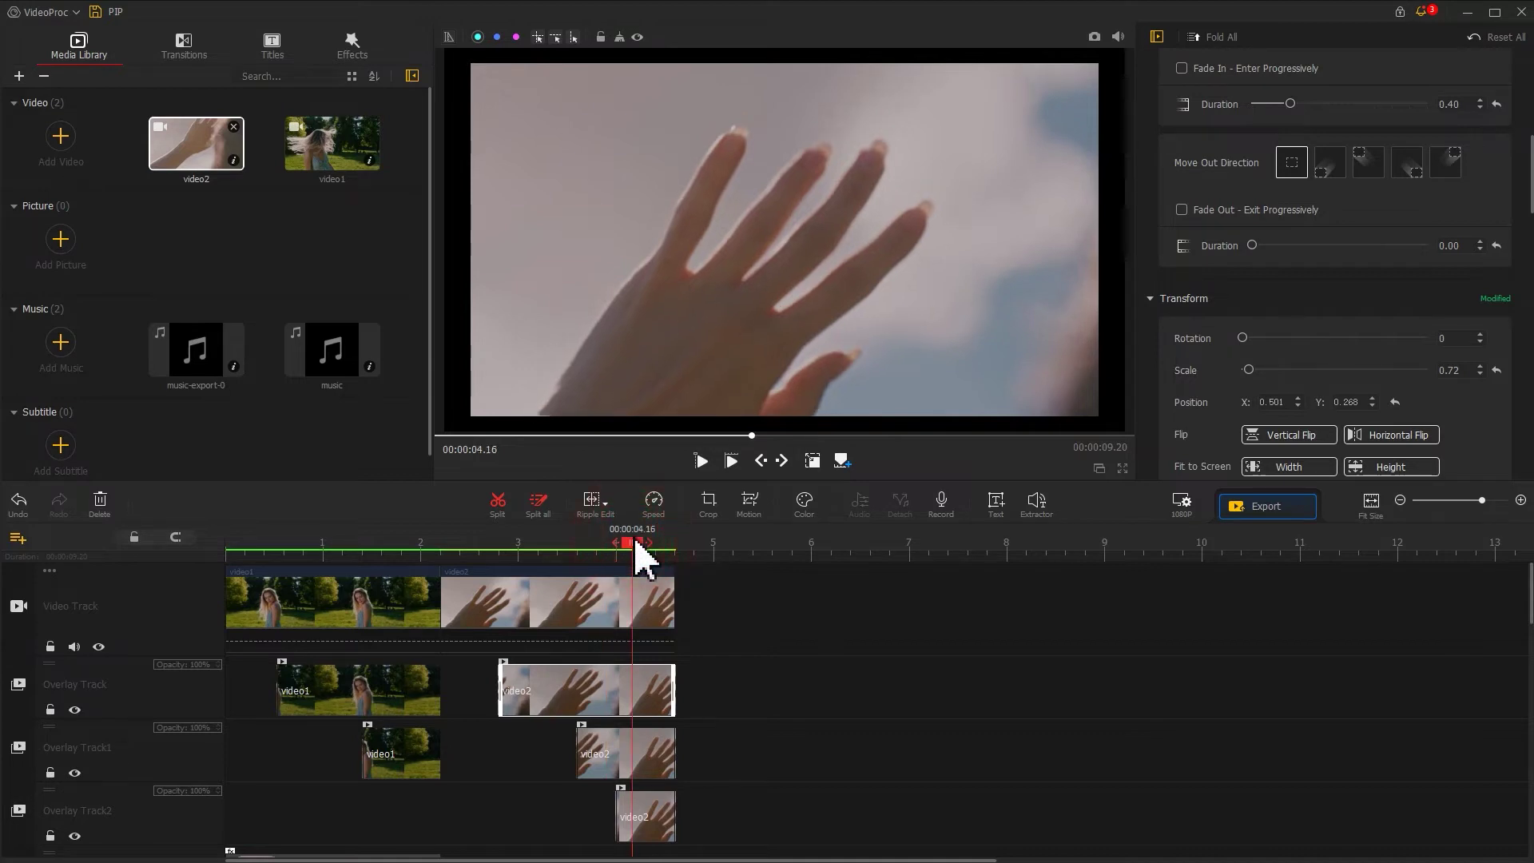
{"action": "left_click", "coordinate": [640, 815]}
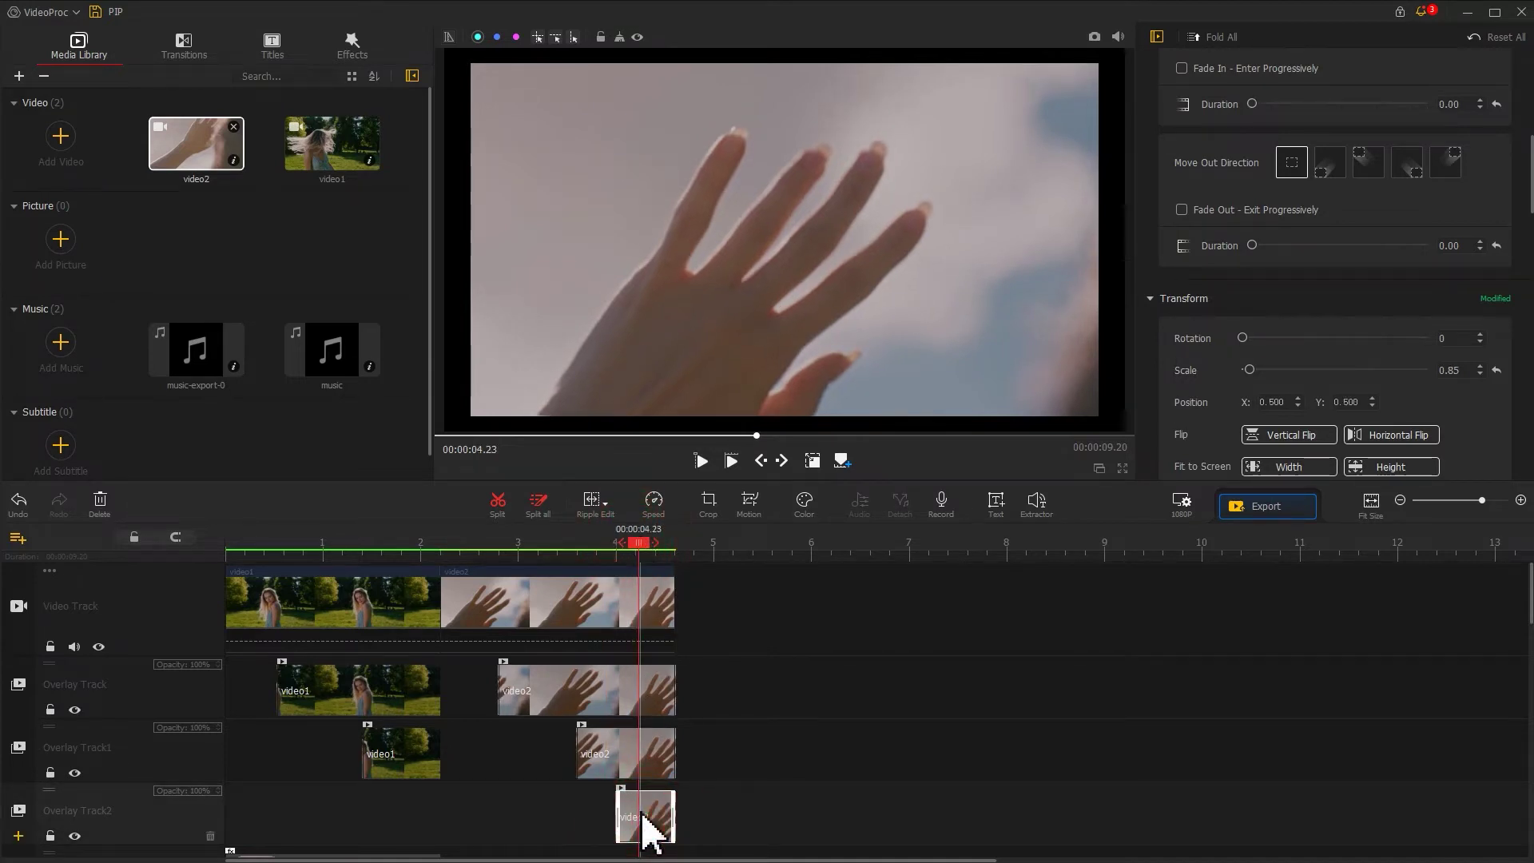
{"action": "left_click", "coordinate": [1496, 370]}
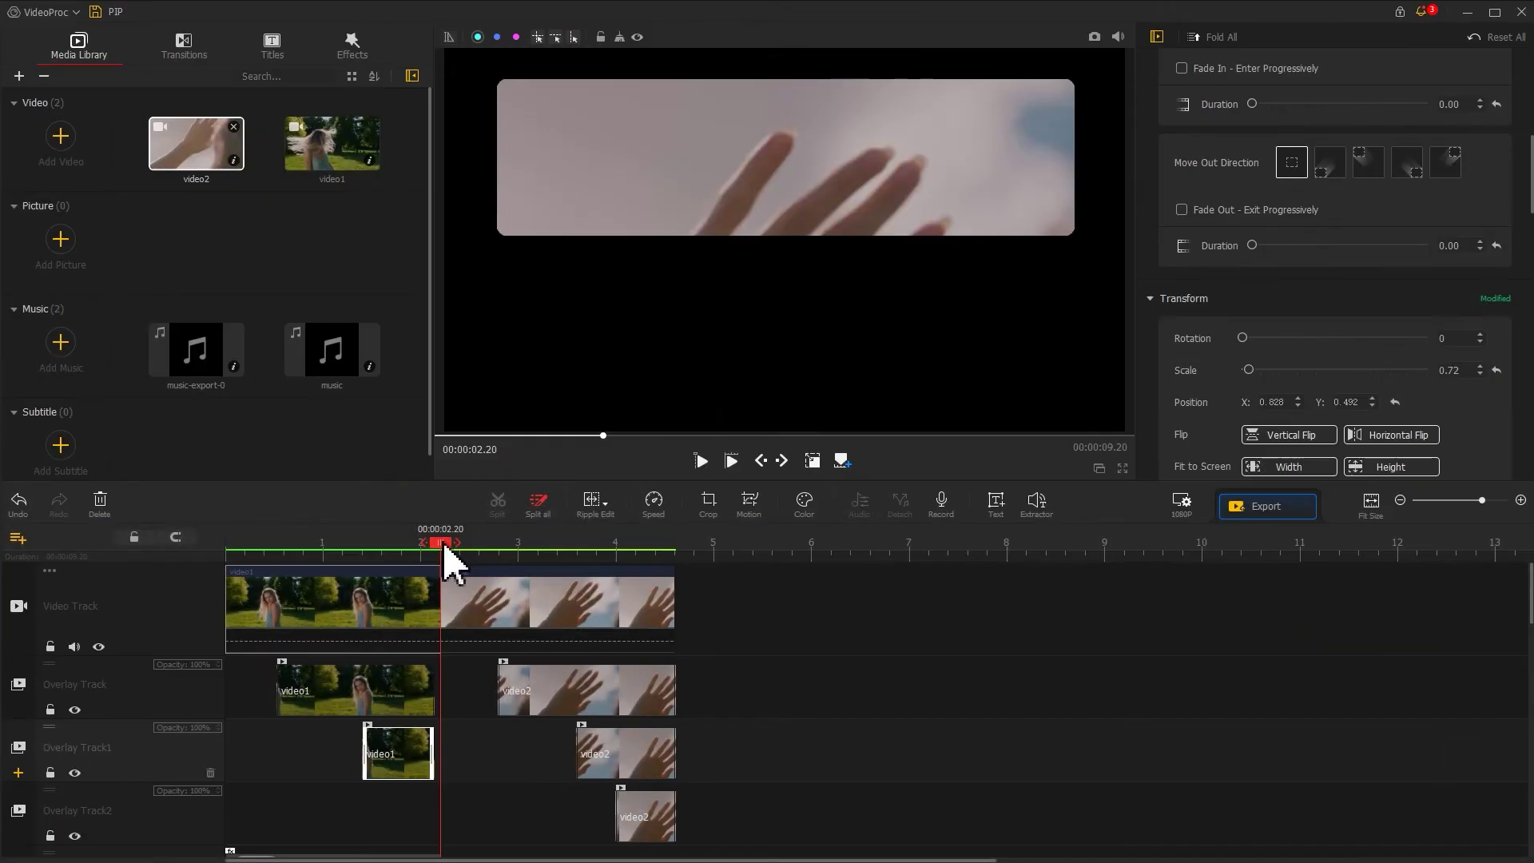
{"action": "left_click_drag", "start_coordinate": [444, 547], "coordinate": [607, 560]}
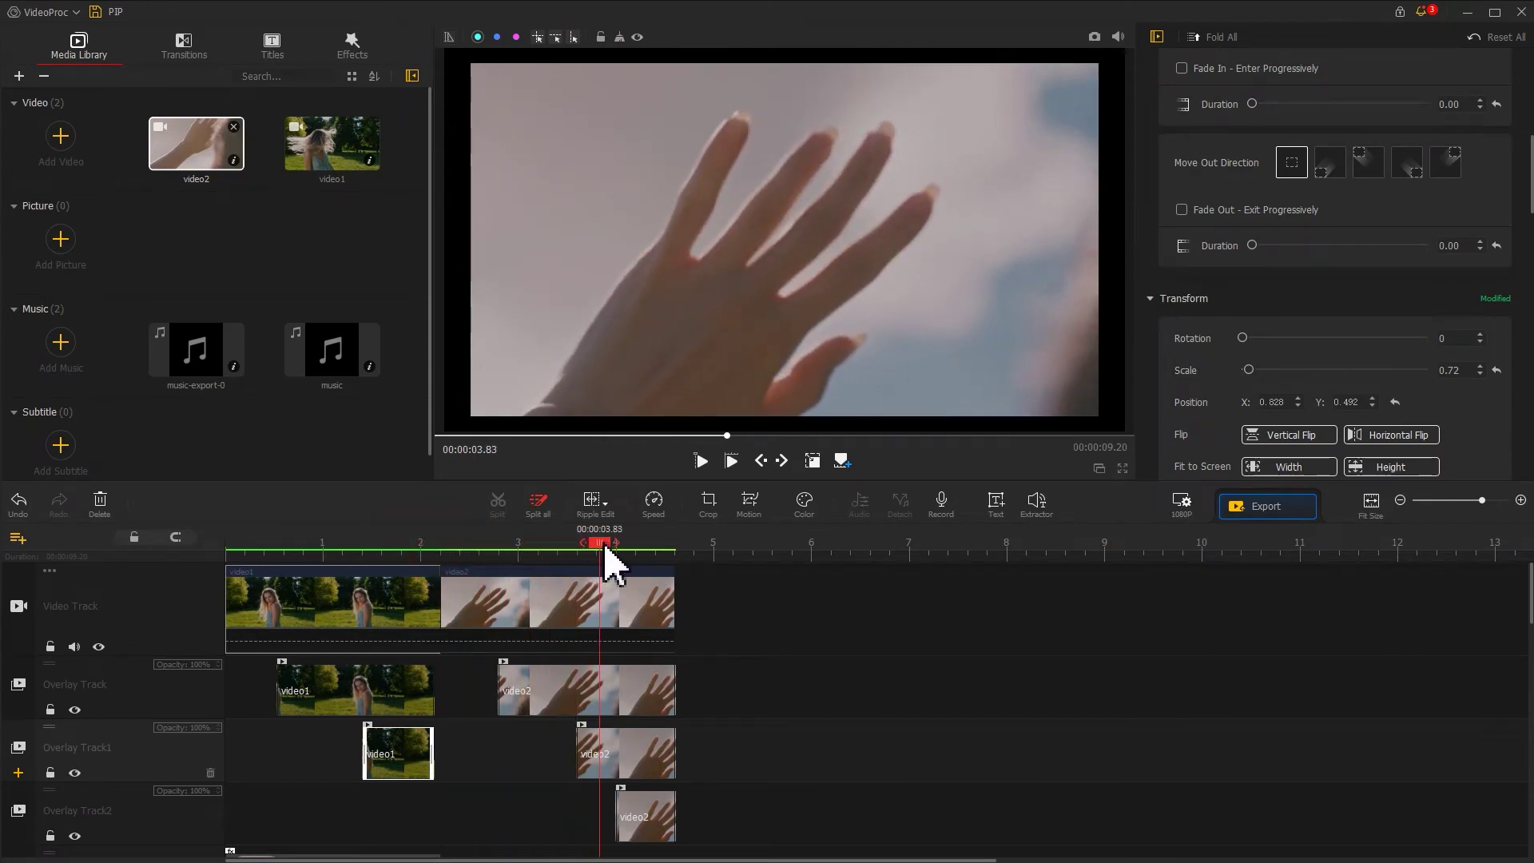
{"action": "left_click", "coordinate": [572, 609]}
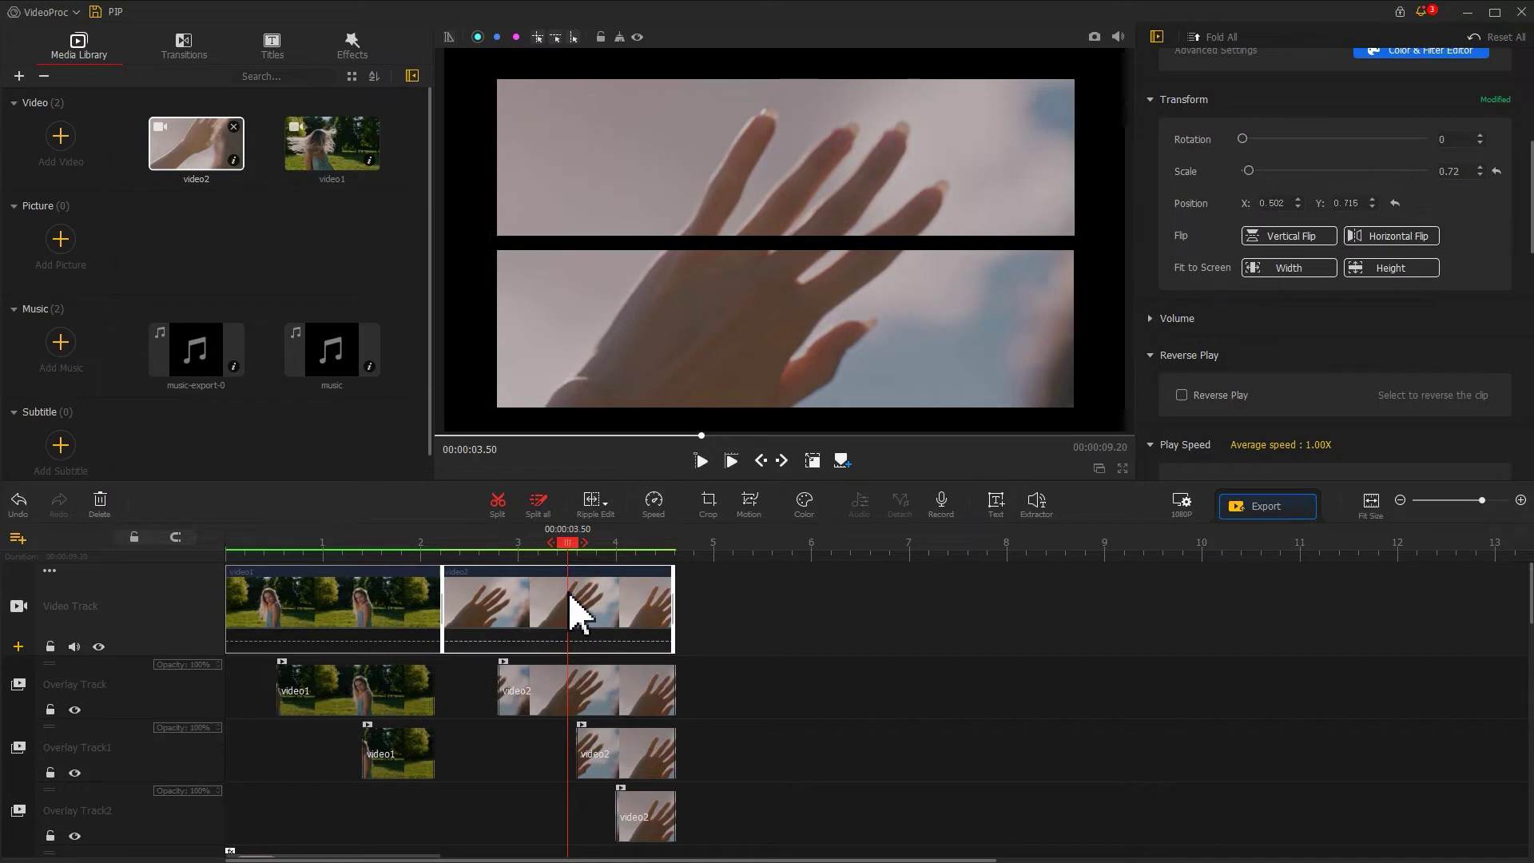
{"action": "left_click", "coordinate": [804, 510]}
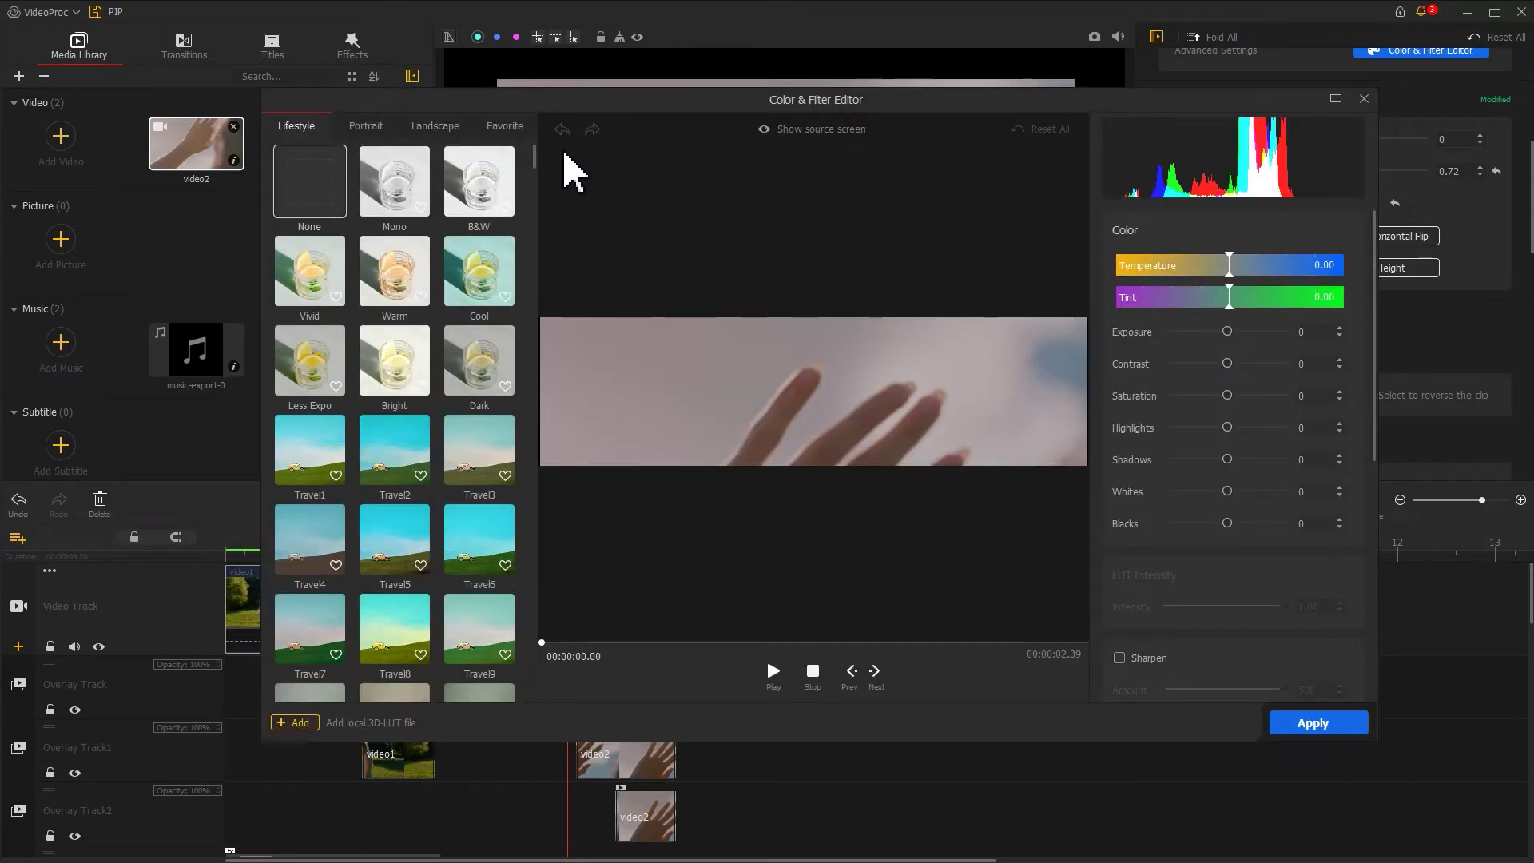
Apply the Cinematic1 filter to the main-track hand strip.
{"action": "left_click_drag", "start_coordinate": [534, 156], "coordinate": [538, 401]}
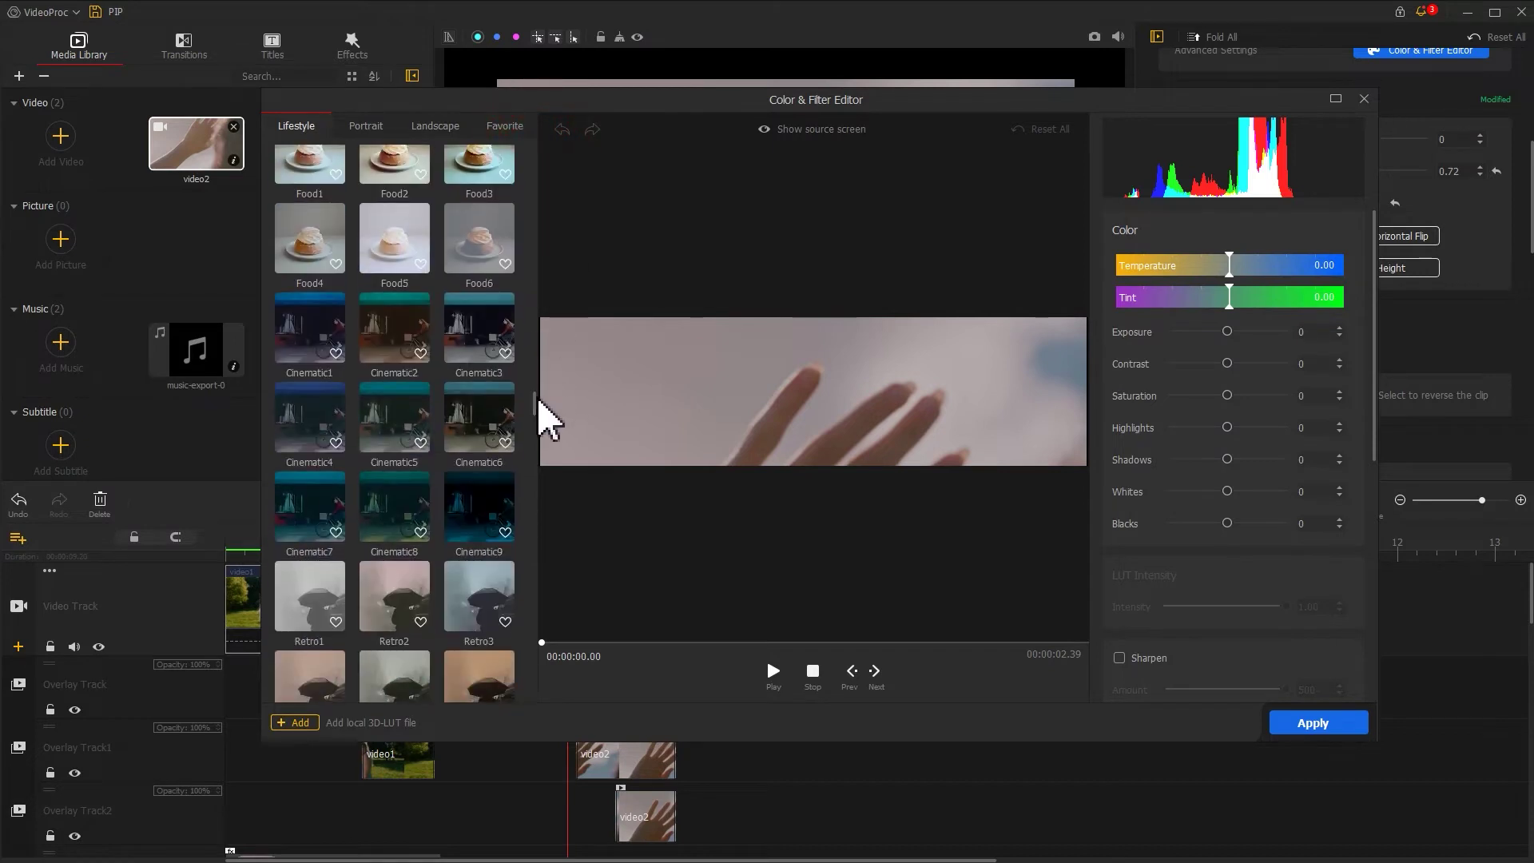
{"action": "left_click", "coordinate": [312, 326]}
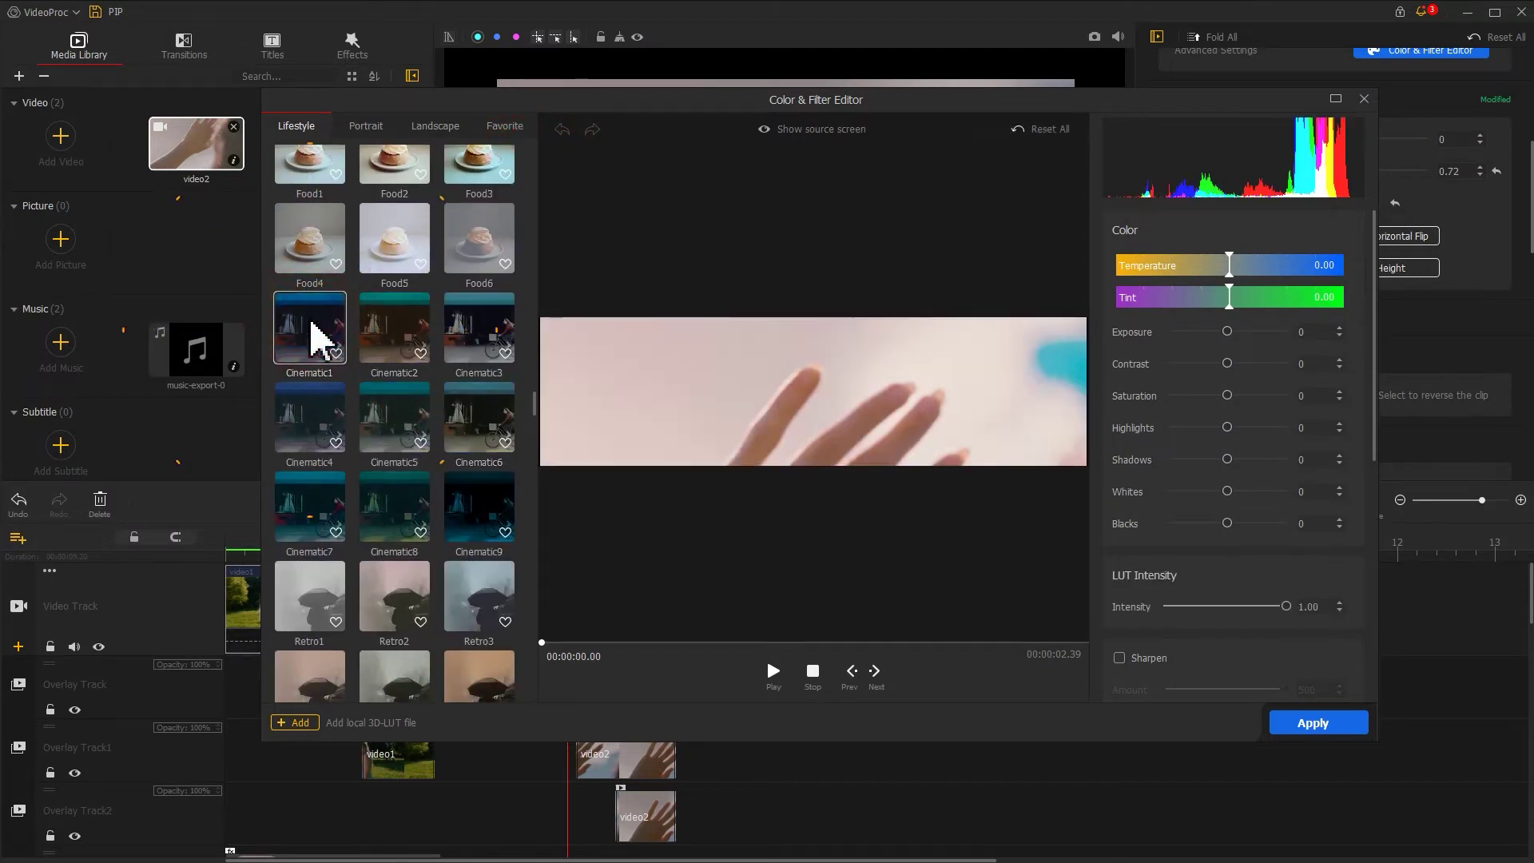
{"action": "left_click", "coordinate": [1330, 726]}
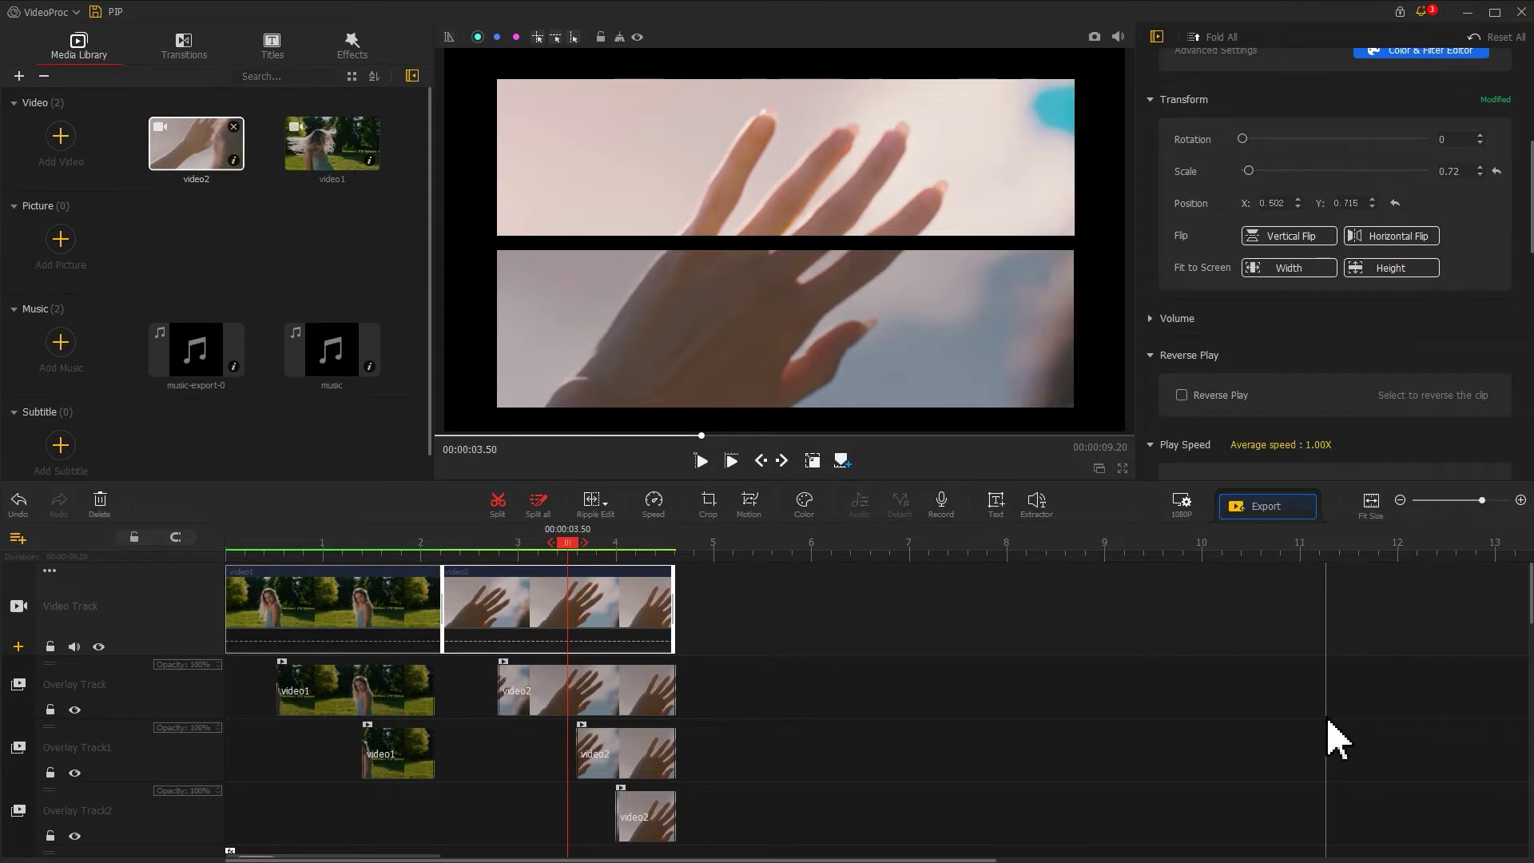
Apply the Cinematic1 filter to the overlay hand strip as well.
{"action": "left_click", "coordinate": [573, 687]}
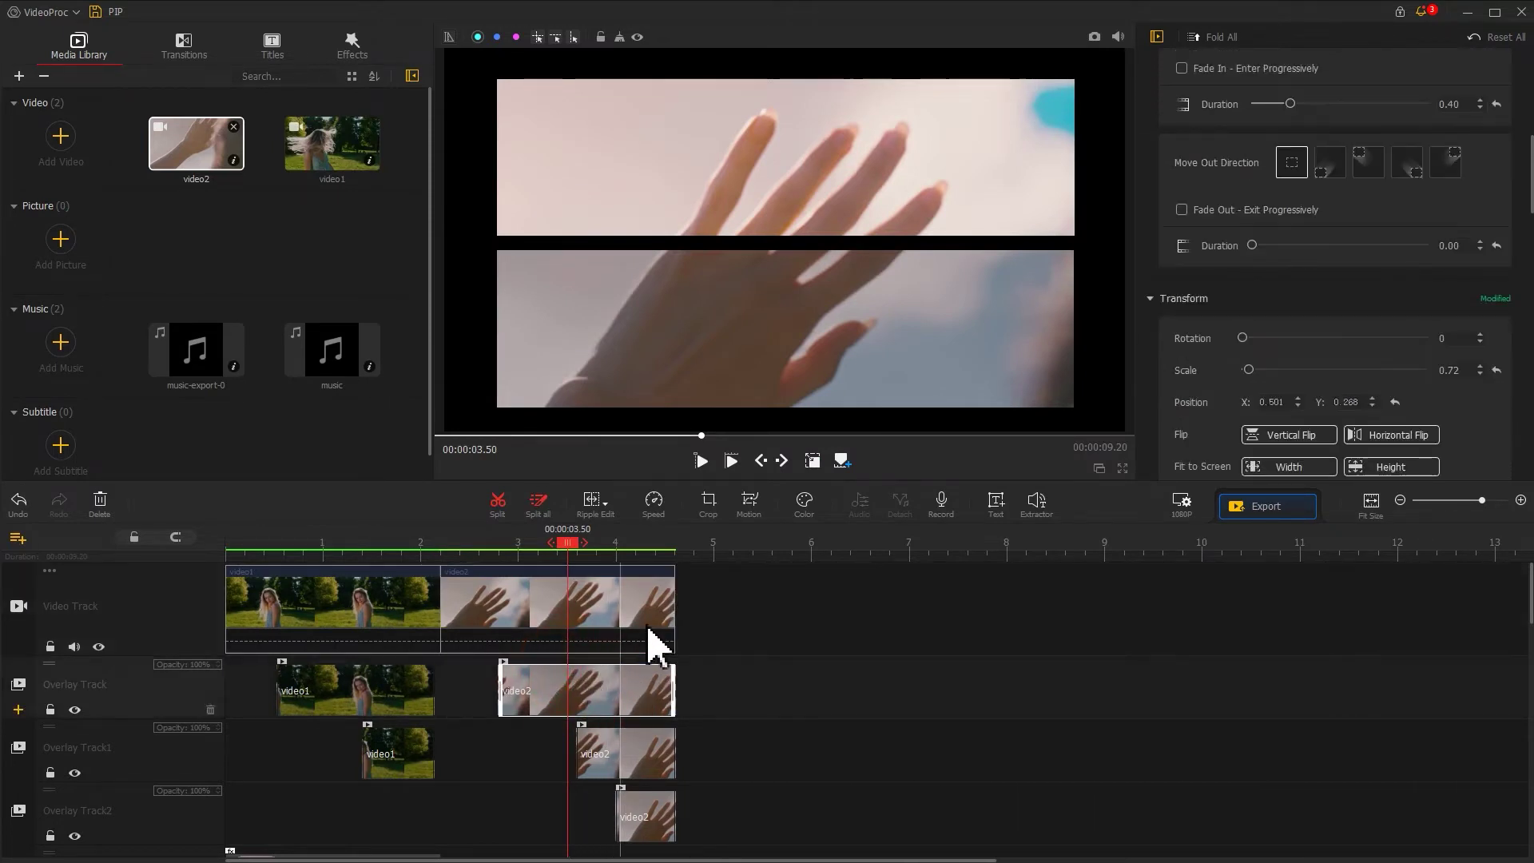
{"action": "left_click", "coordinate": [803, 504]}
{"action": "left_click_drag", "start_coordinate": [525, 154], "coordinate": [504, 295]}
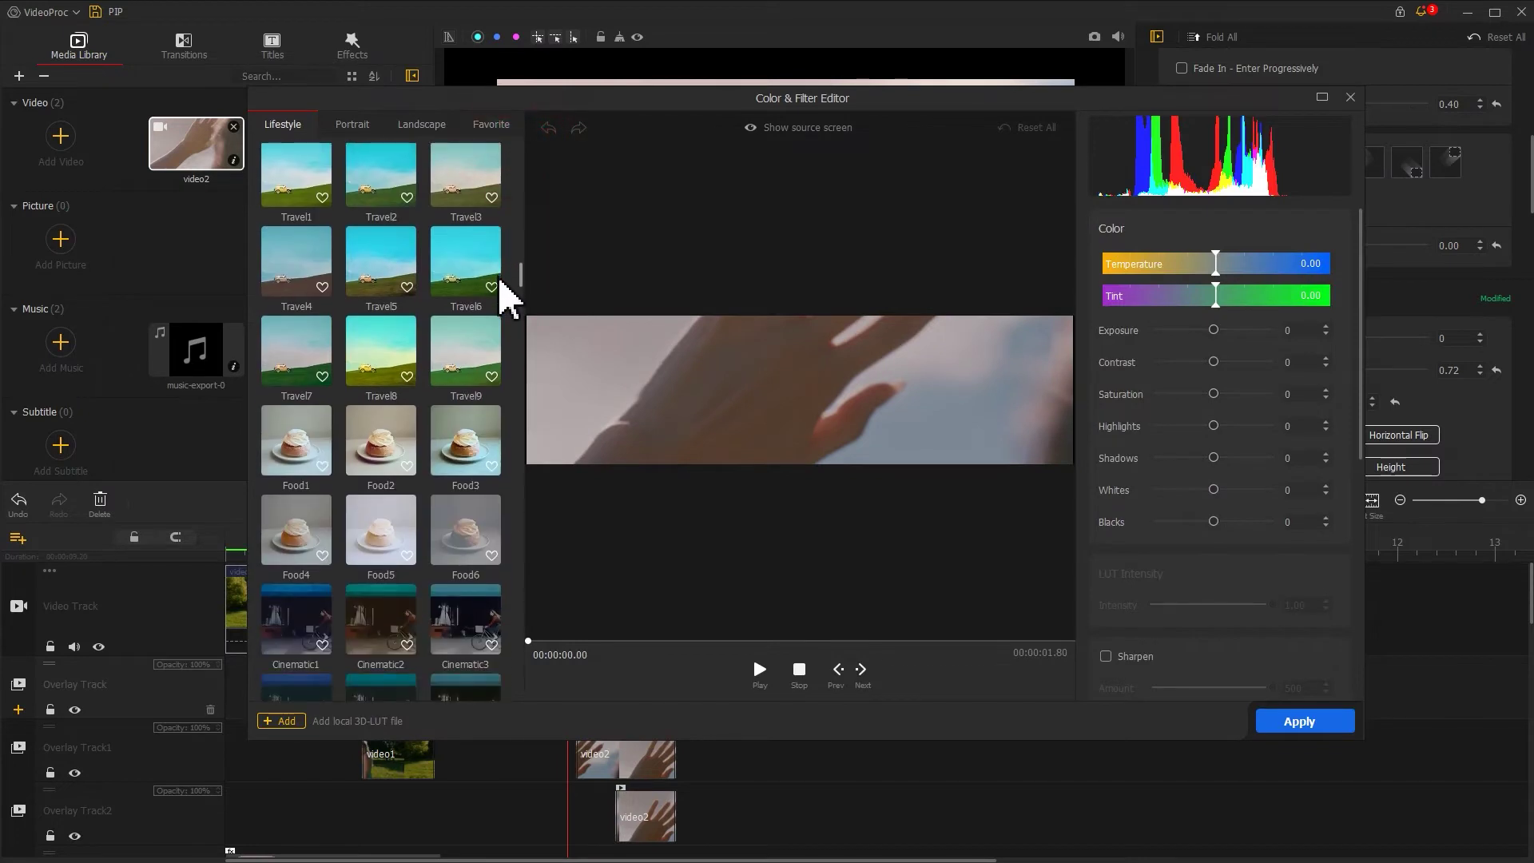
{"action": "left_click", "coordinate": [300, 612]}
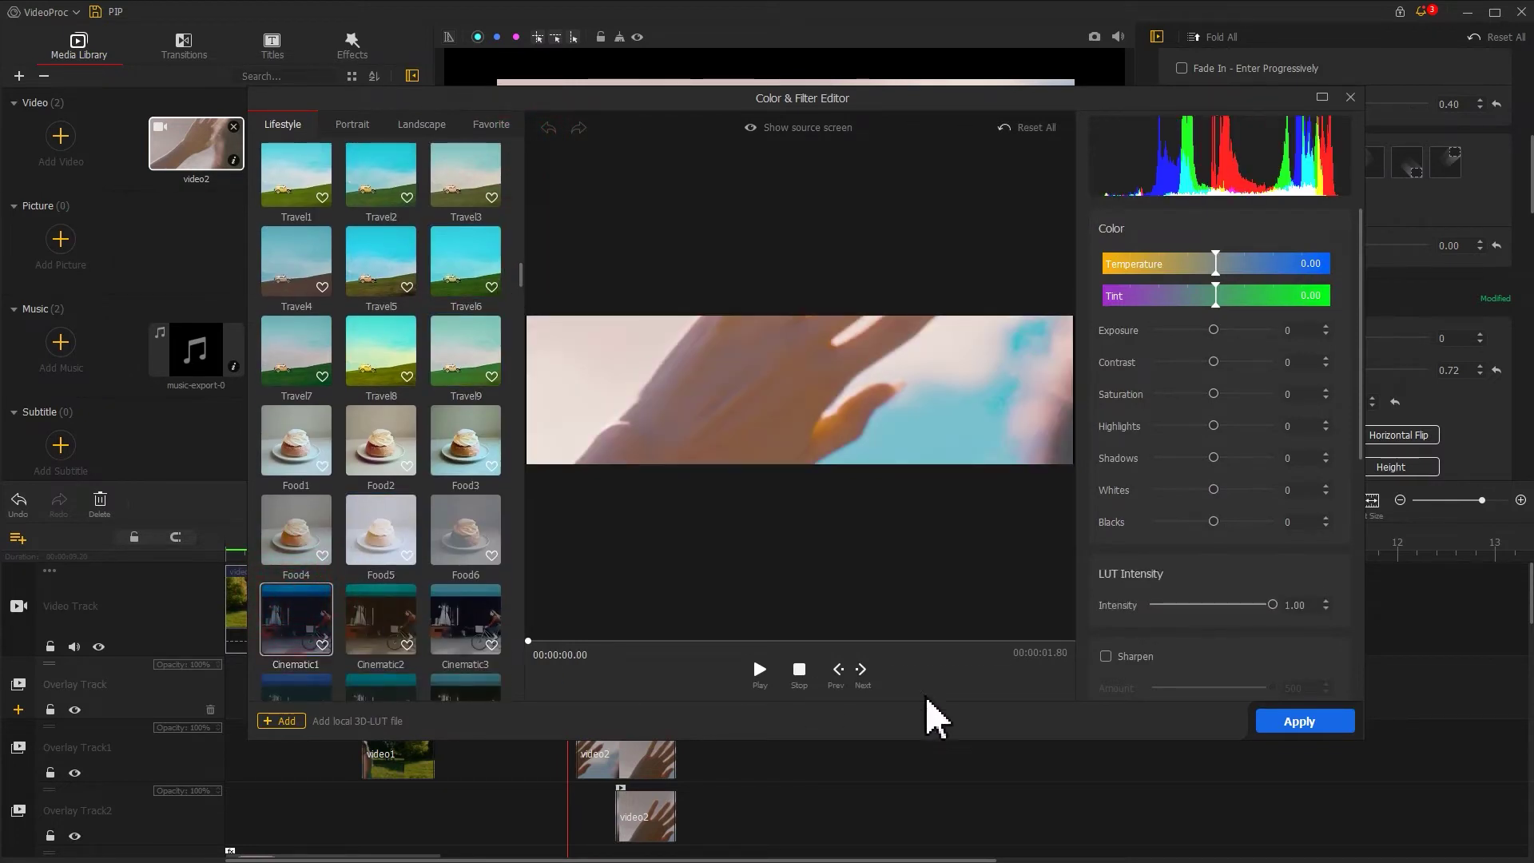
{"action": "left_click", "coordinate": [1290, 722]}
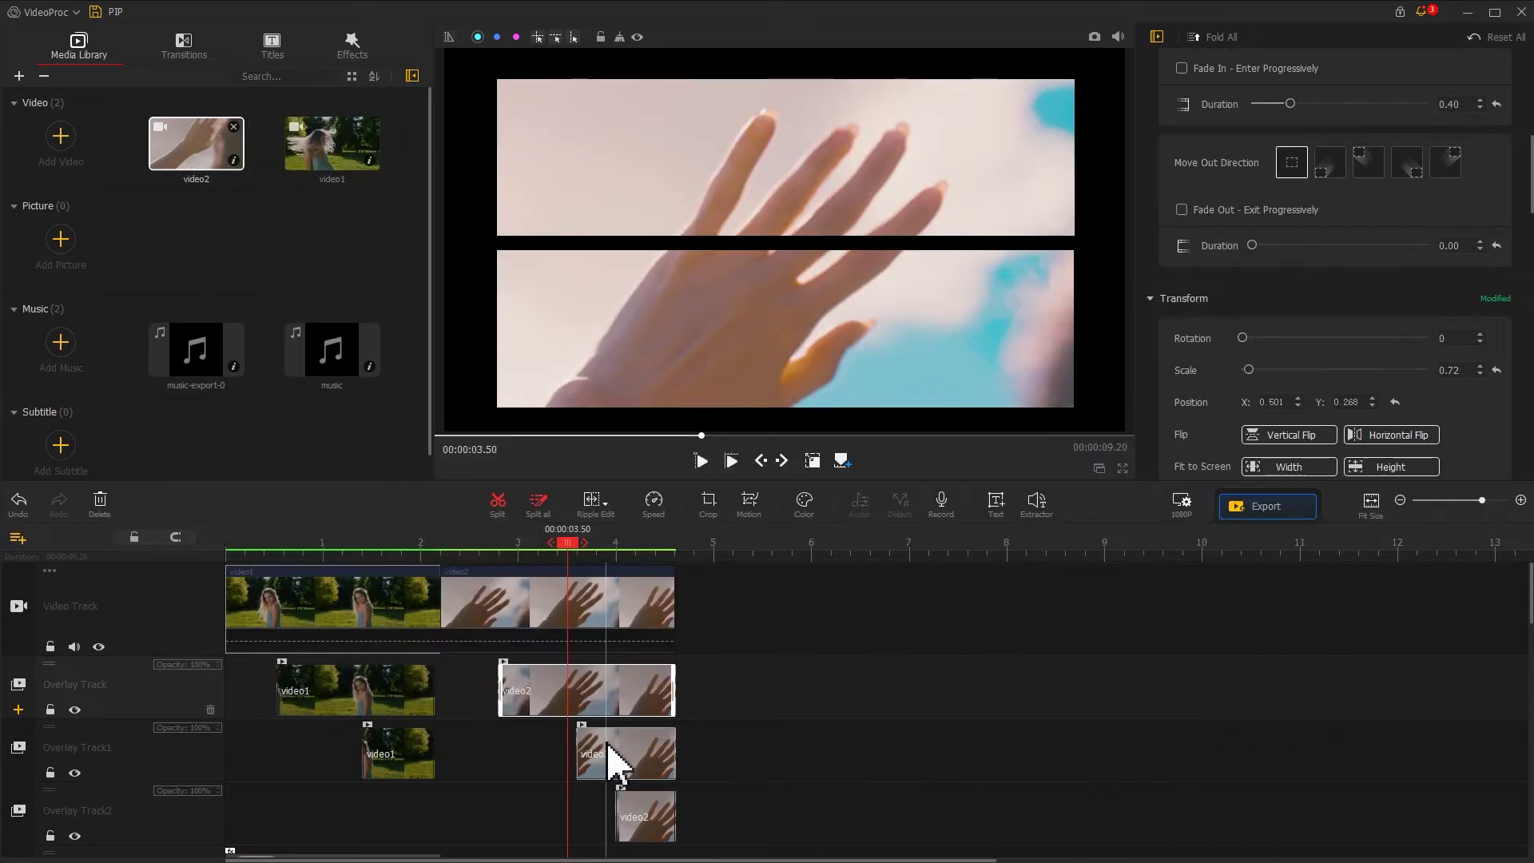
{"action": "left_click", "coordinate": [610, 760]}
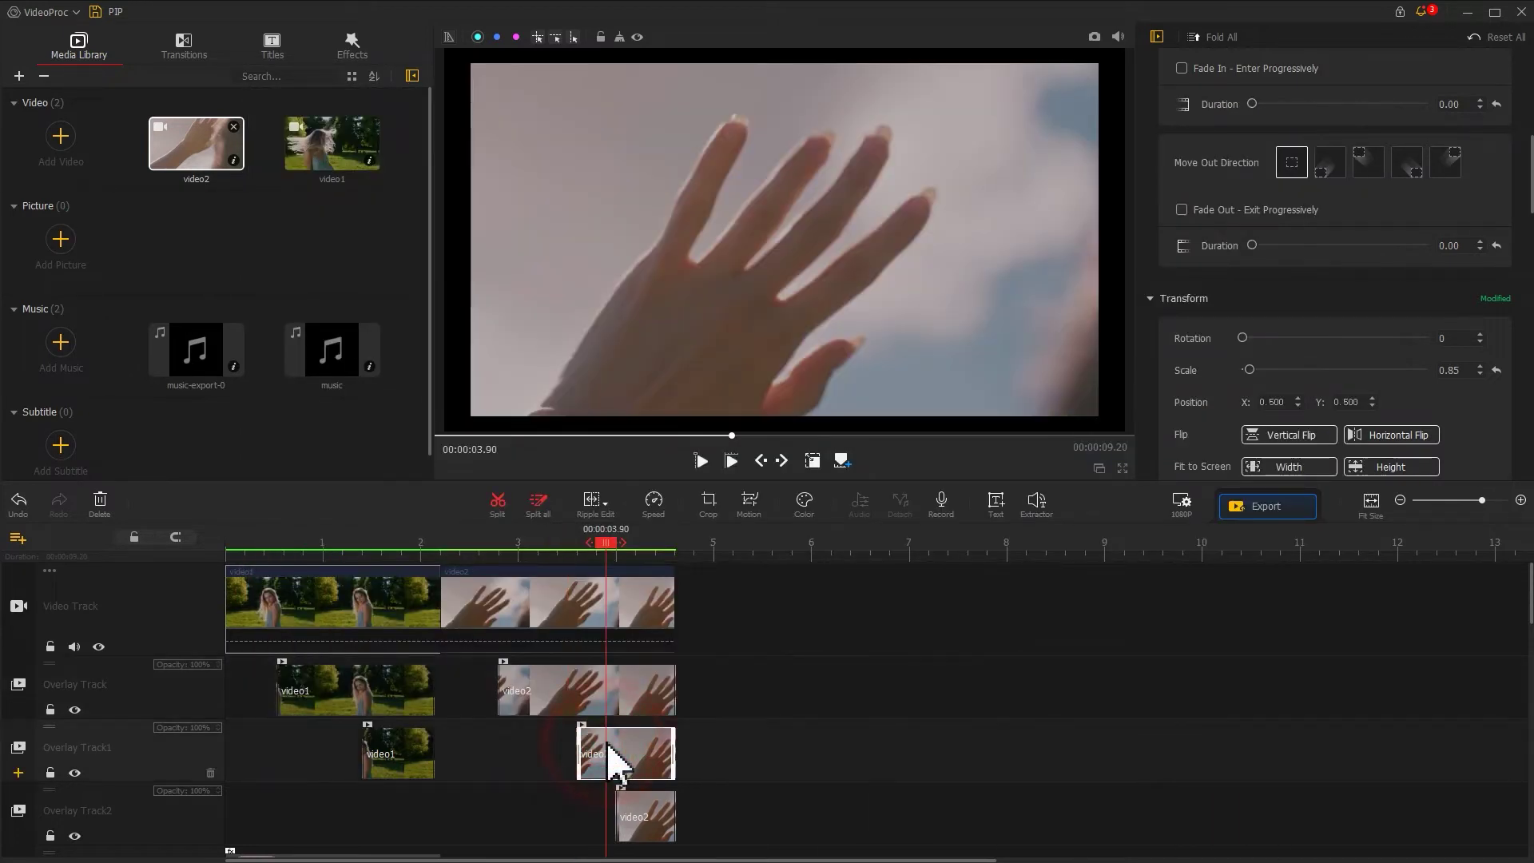
Apply the Cinematic1 filter to the Overlay Track1 hand clip.
{"action": "left_click", "coordinate": [805, 503]}
{"action": "left_click_drag", "start_coordinate": [499, 159], "coordinate": [494, 313]}
{"action": "left_click", "coordinate": [267, 562]}
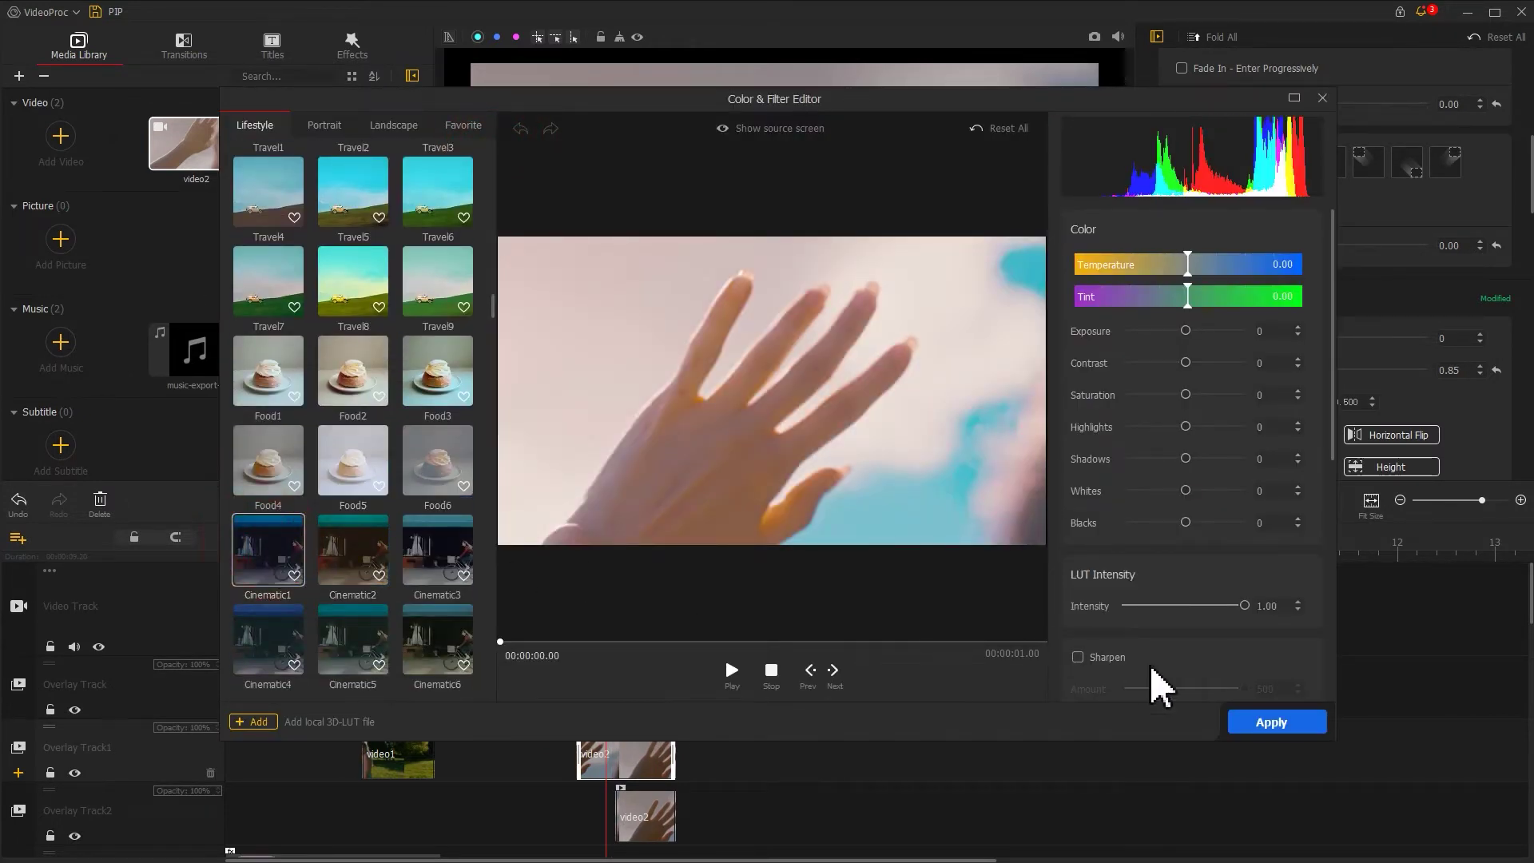
{"action": "left_click", "coordinate": [1282, 727]}
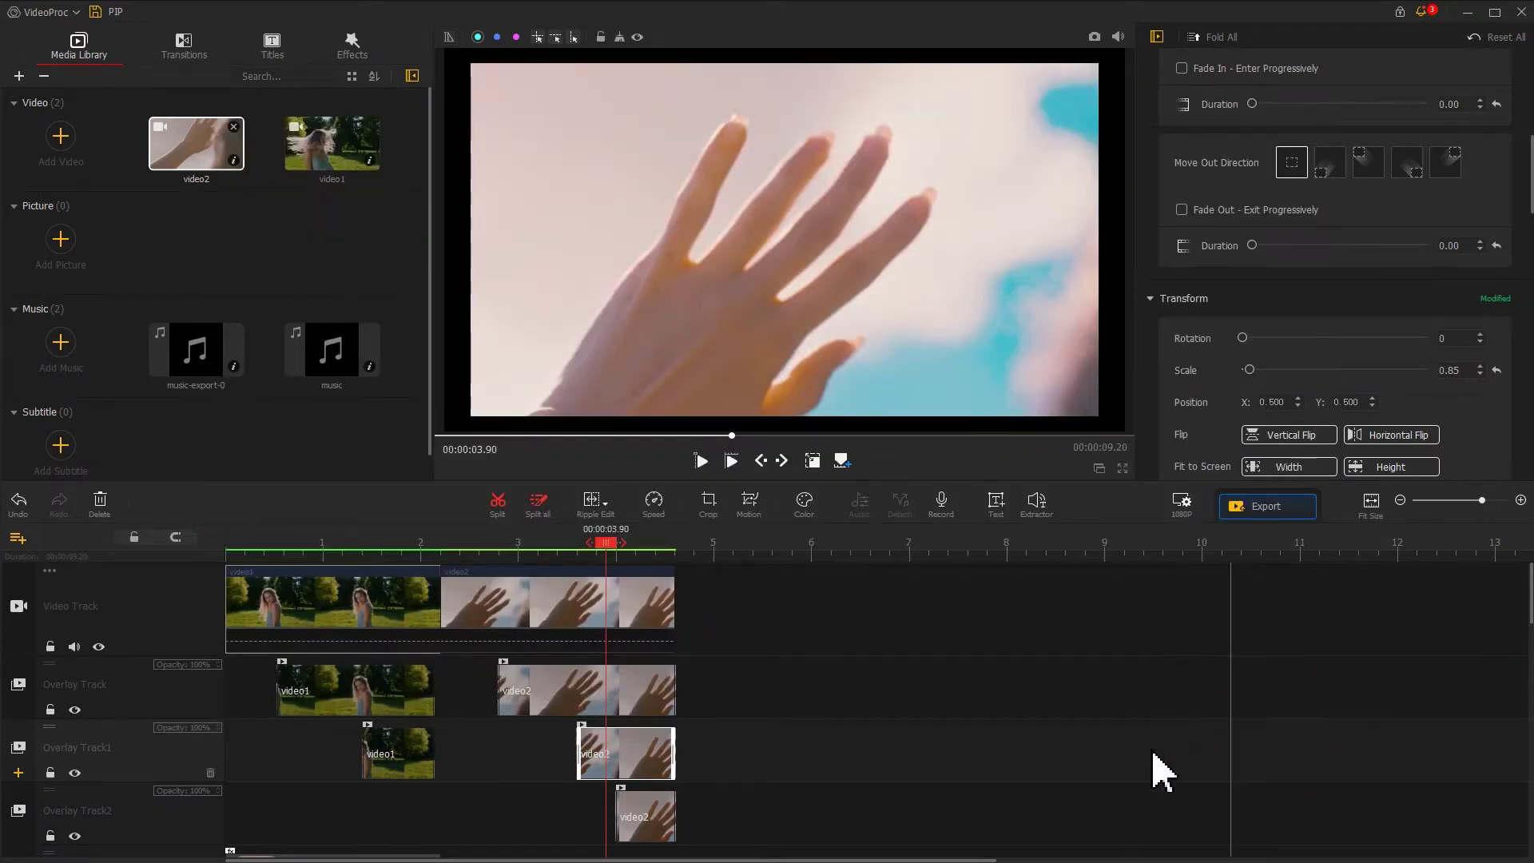
Apply the Travel3 filter to the Overlay Track2 hand clip.
{"action": "left_click", "coordinate": [641, 819]}
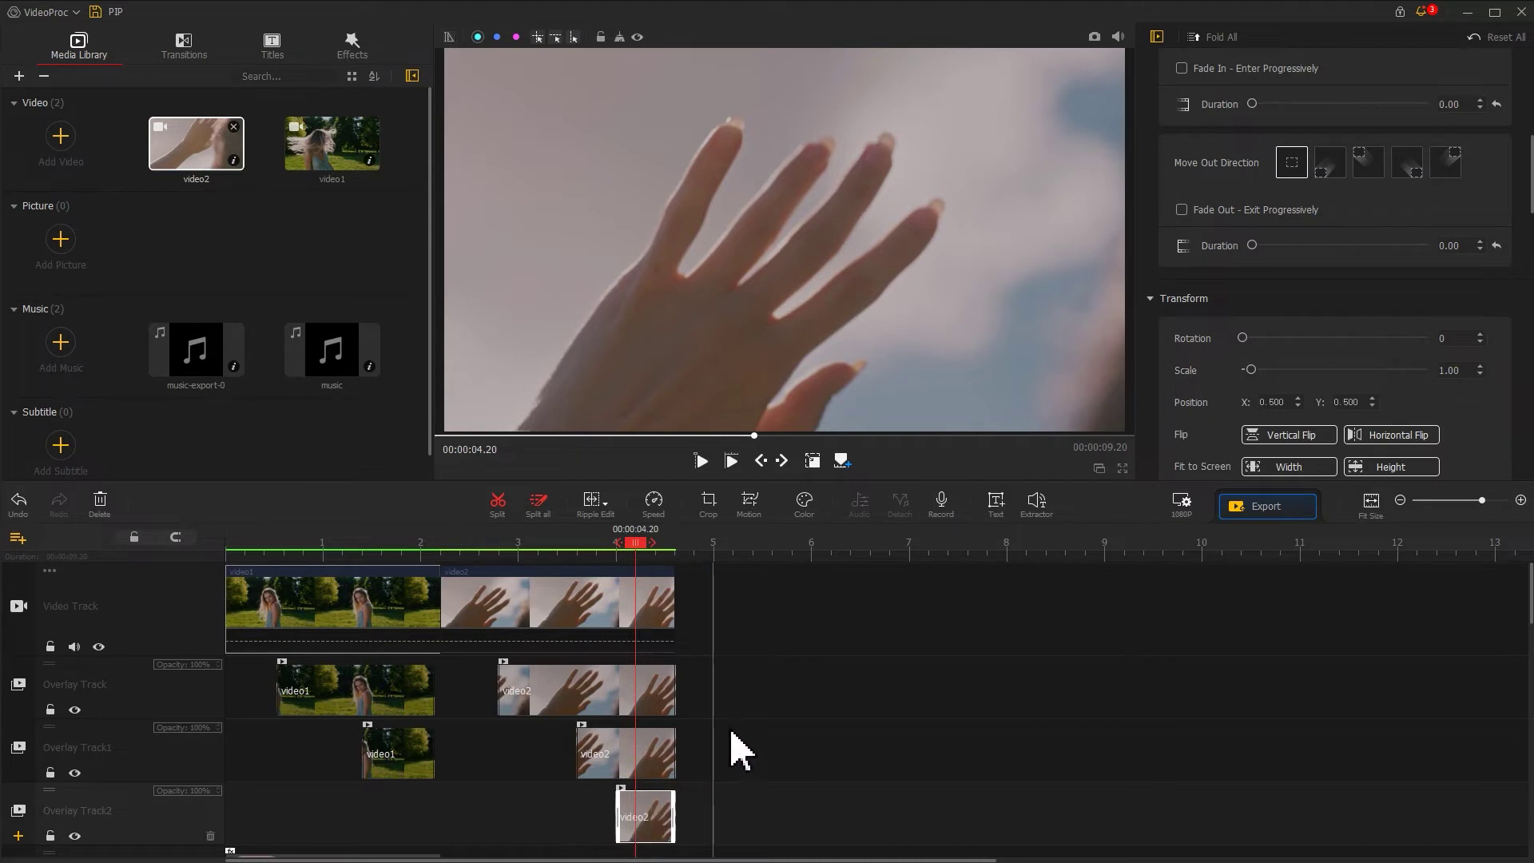
{"action": "left_click", "coordinate": [805, 505]}
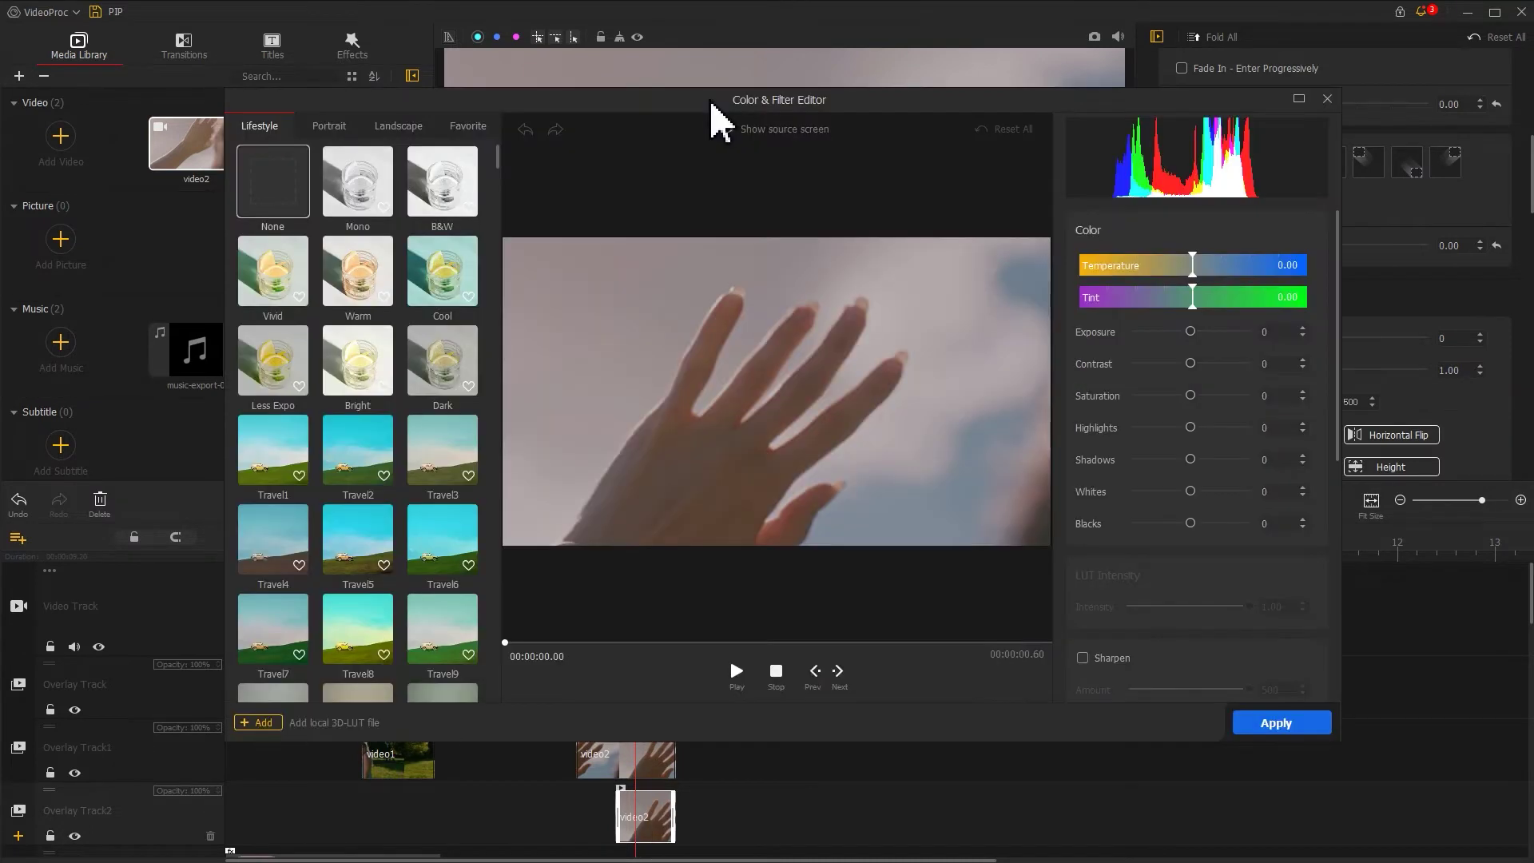
{"action": "left_click", "coordinate": [455, 435]}
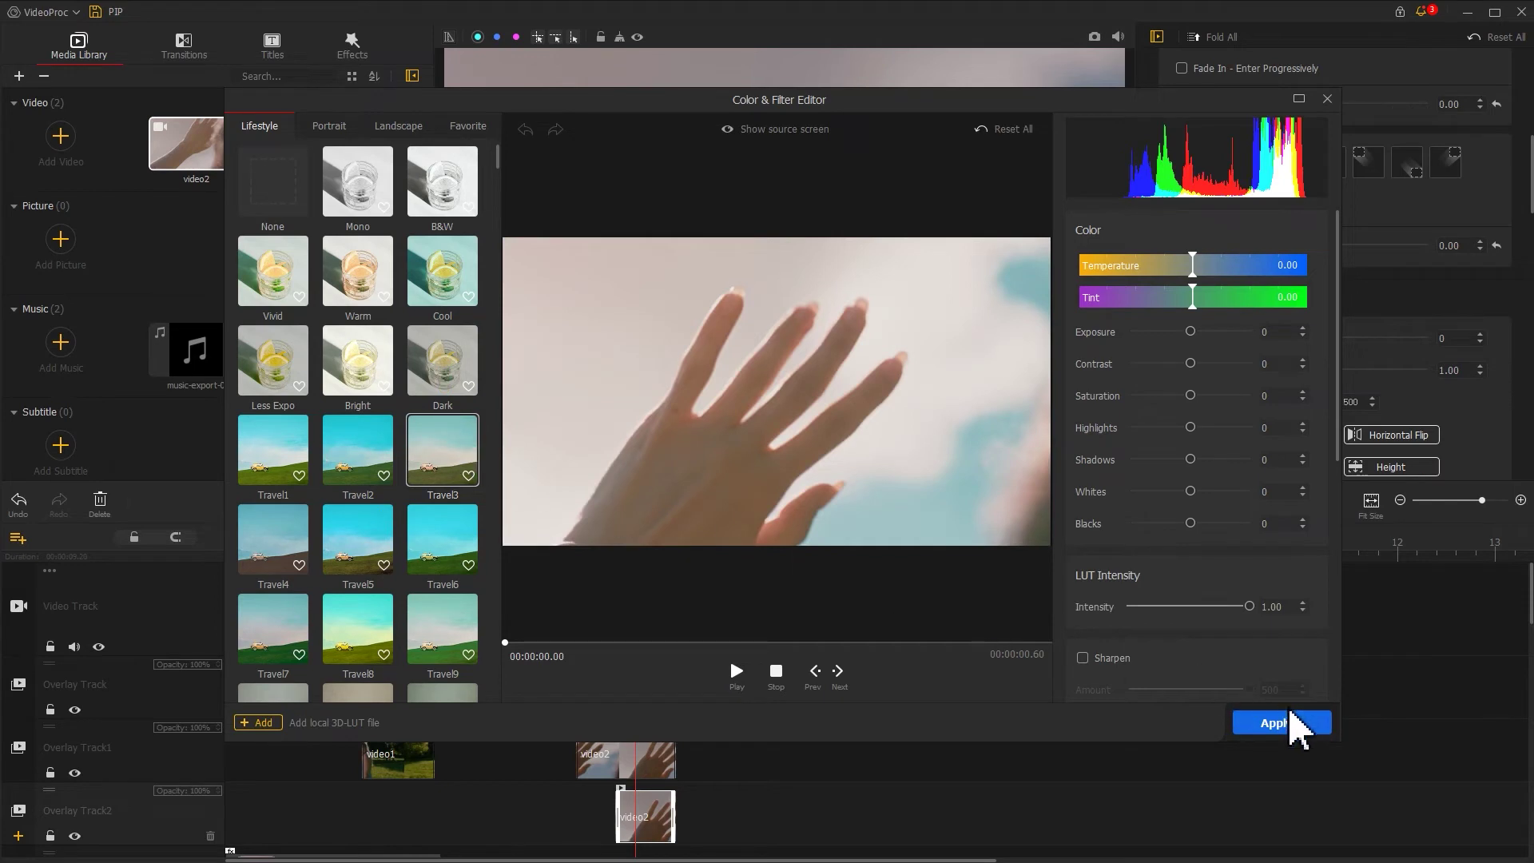
{"action": "left_click", "coordinate": [1291, 723]}
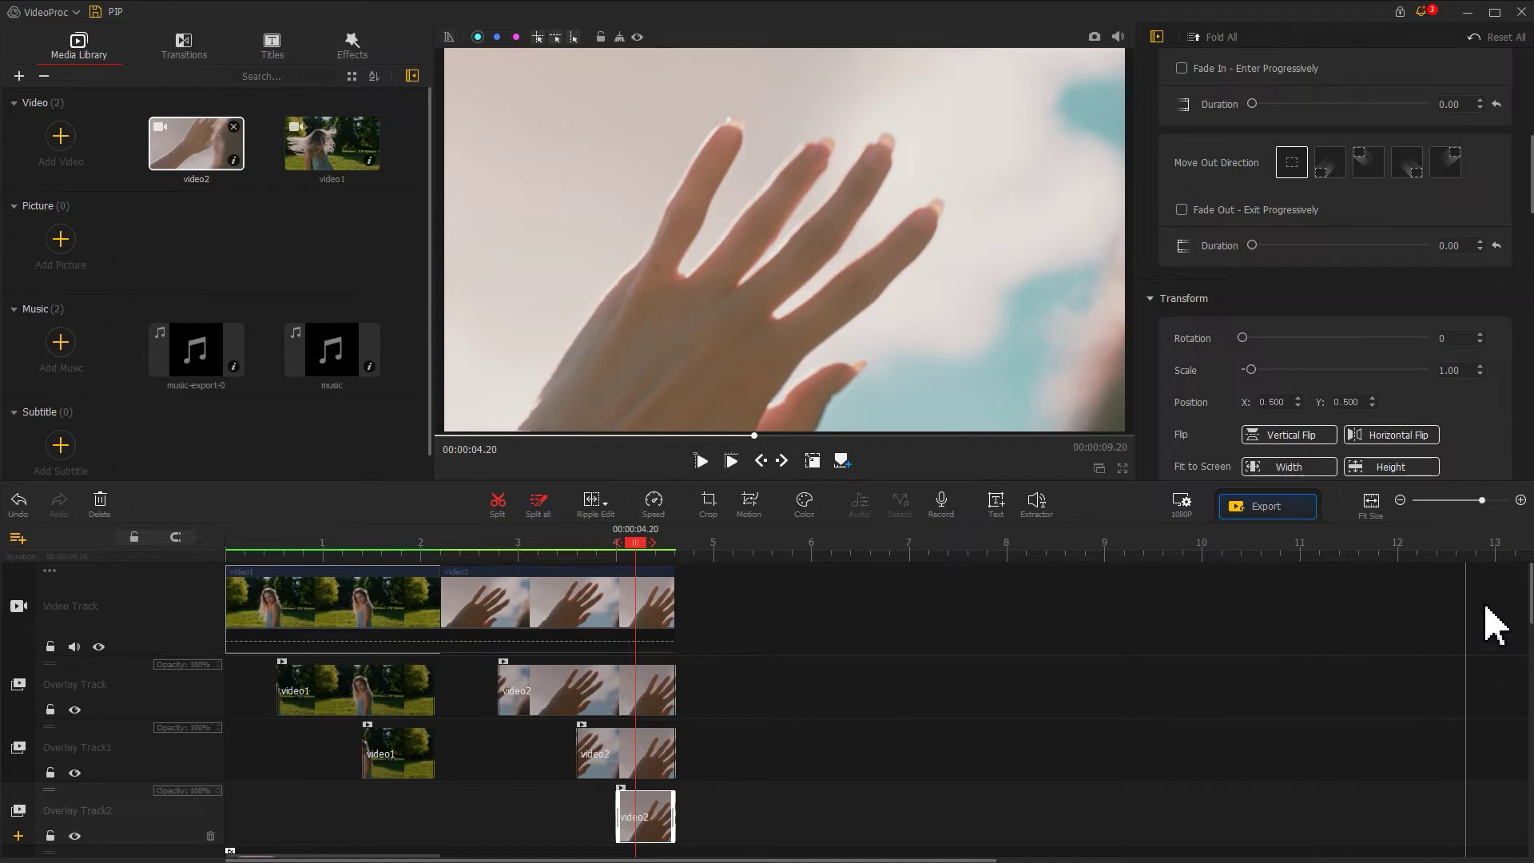
Copy the first Mask effect clip from the Effect Track.
{"action": "left_click_drag", "start_coordinate": [1520, 590], "coordinate": [1513, 712]}
{"action": "left_click", "coordinate": [403, 545]}
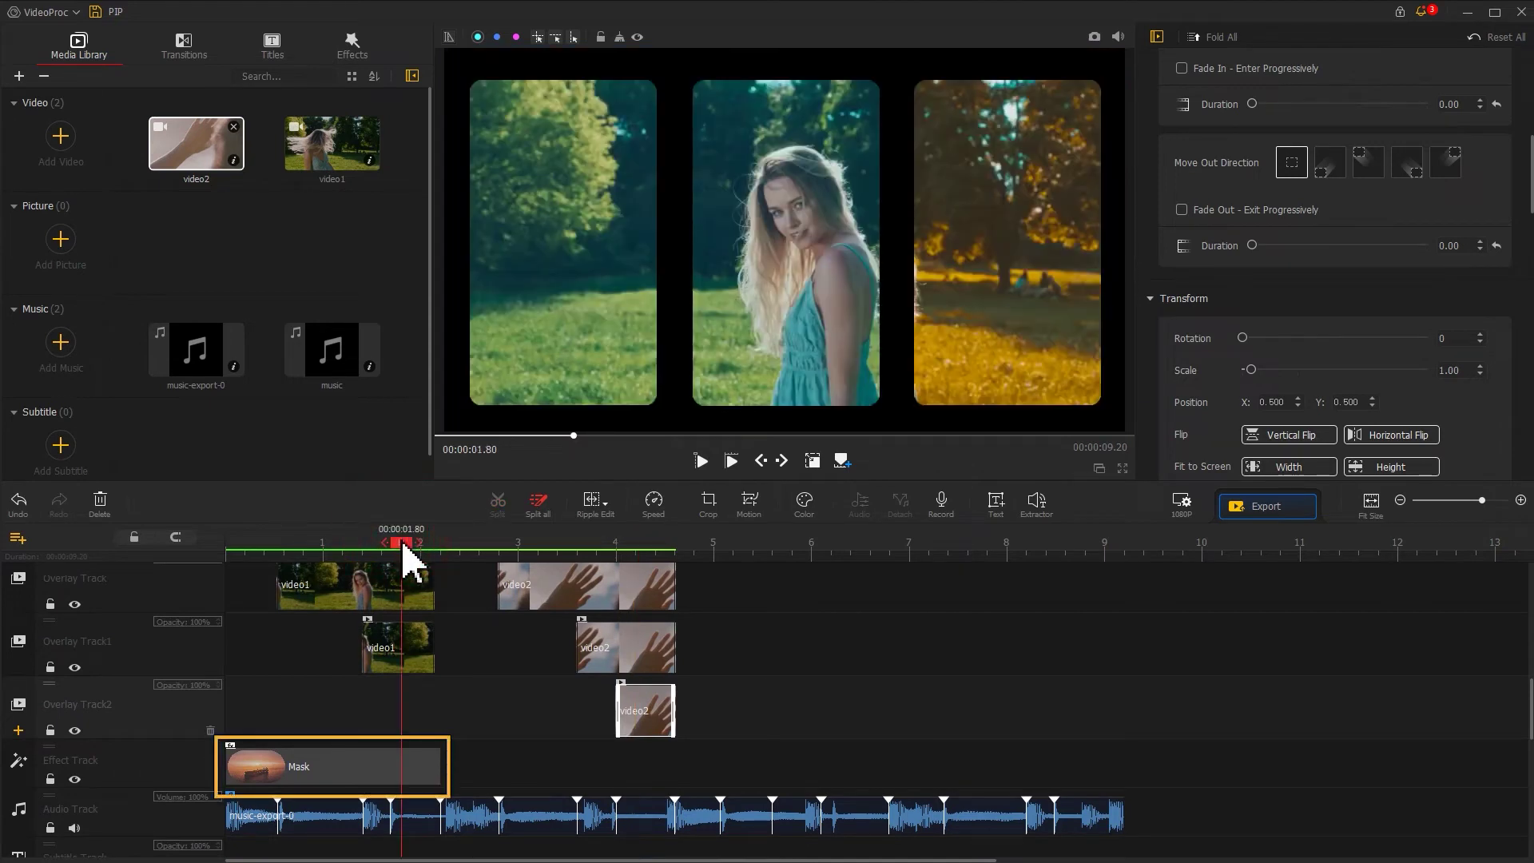
{"action": "left_click", "coordinate": [401, 767]}
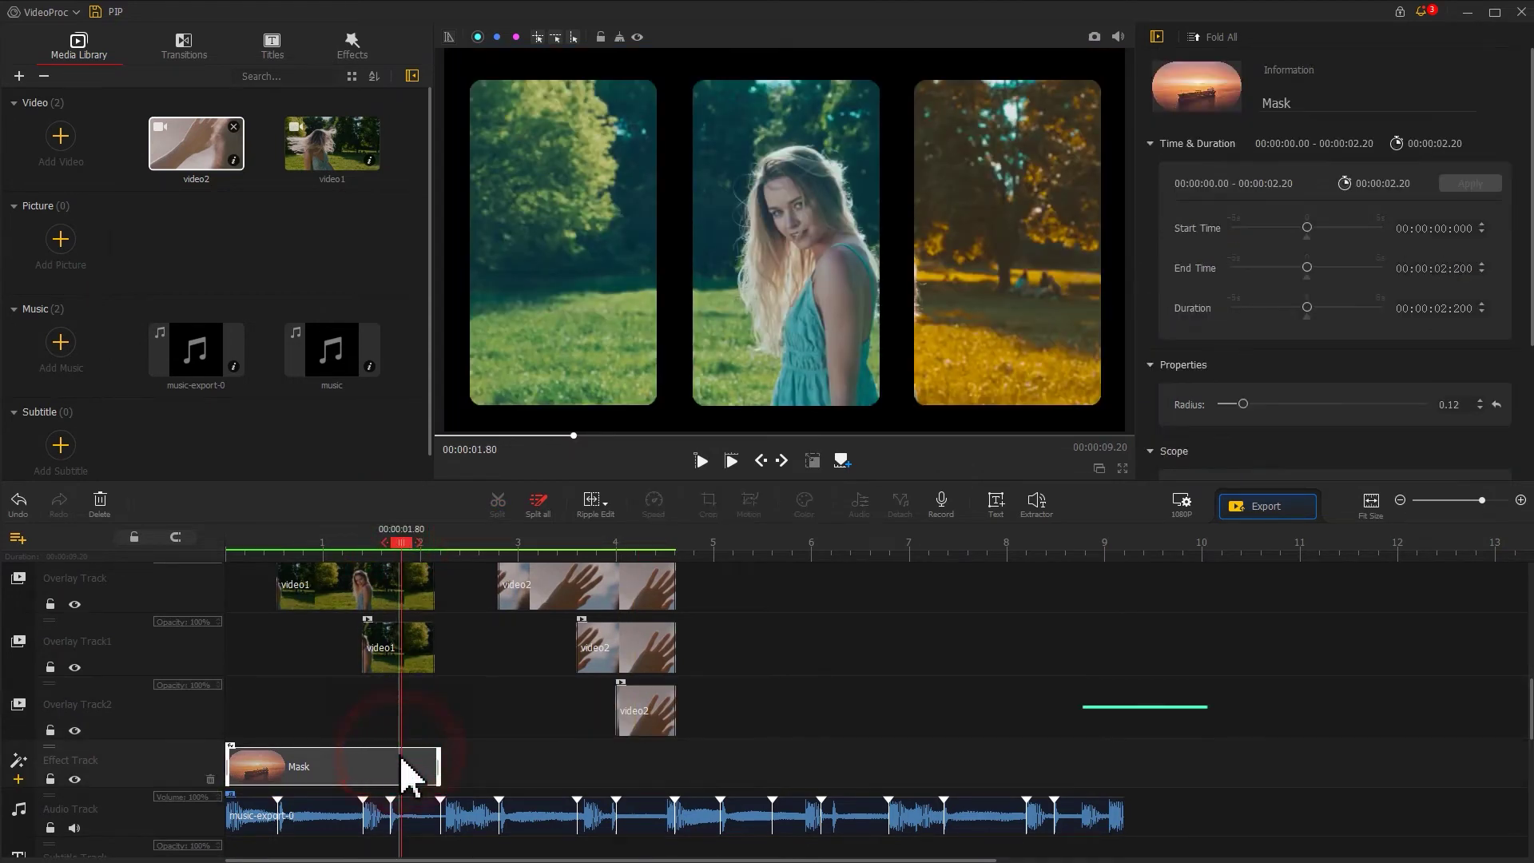
{"action": "key", "text": "ctrl+c"}
Paste the Mask copy at 2.20 s, trim it to end at 4.00 s, and set its radius to 0.66.
{"action": "left_click", "coordinate": [407, 543]}
{"action": "left_click_drag", "start_coordinate": [425, 546], "coordinate": [449, 546]}
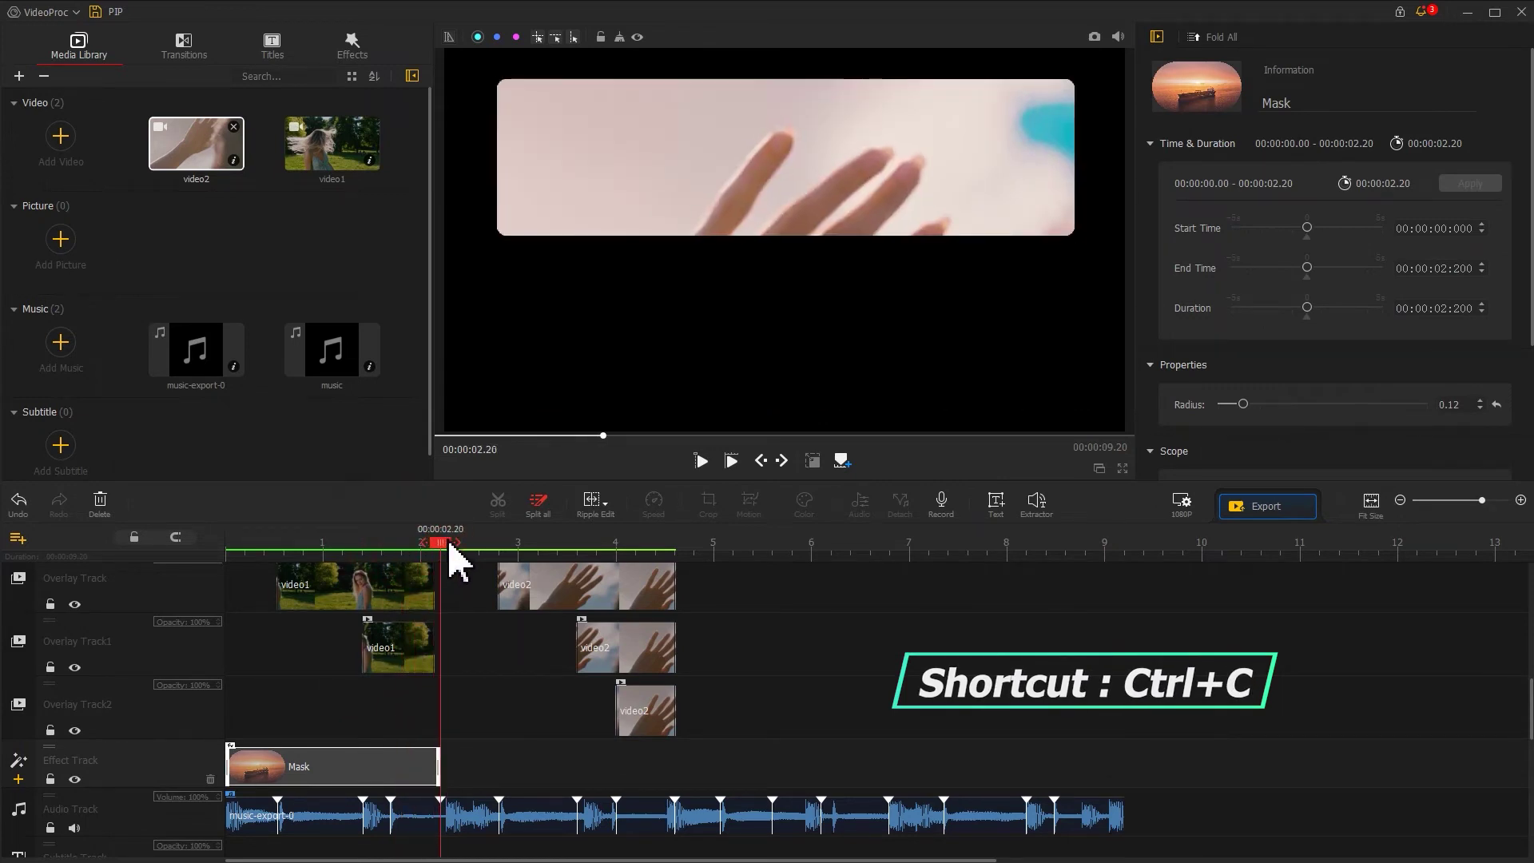
{"action": "key", "text": "ctrl+v"}
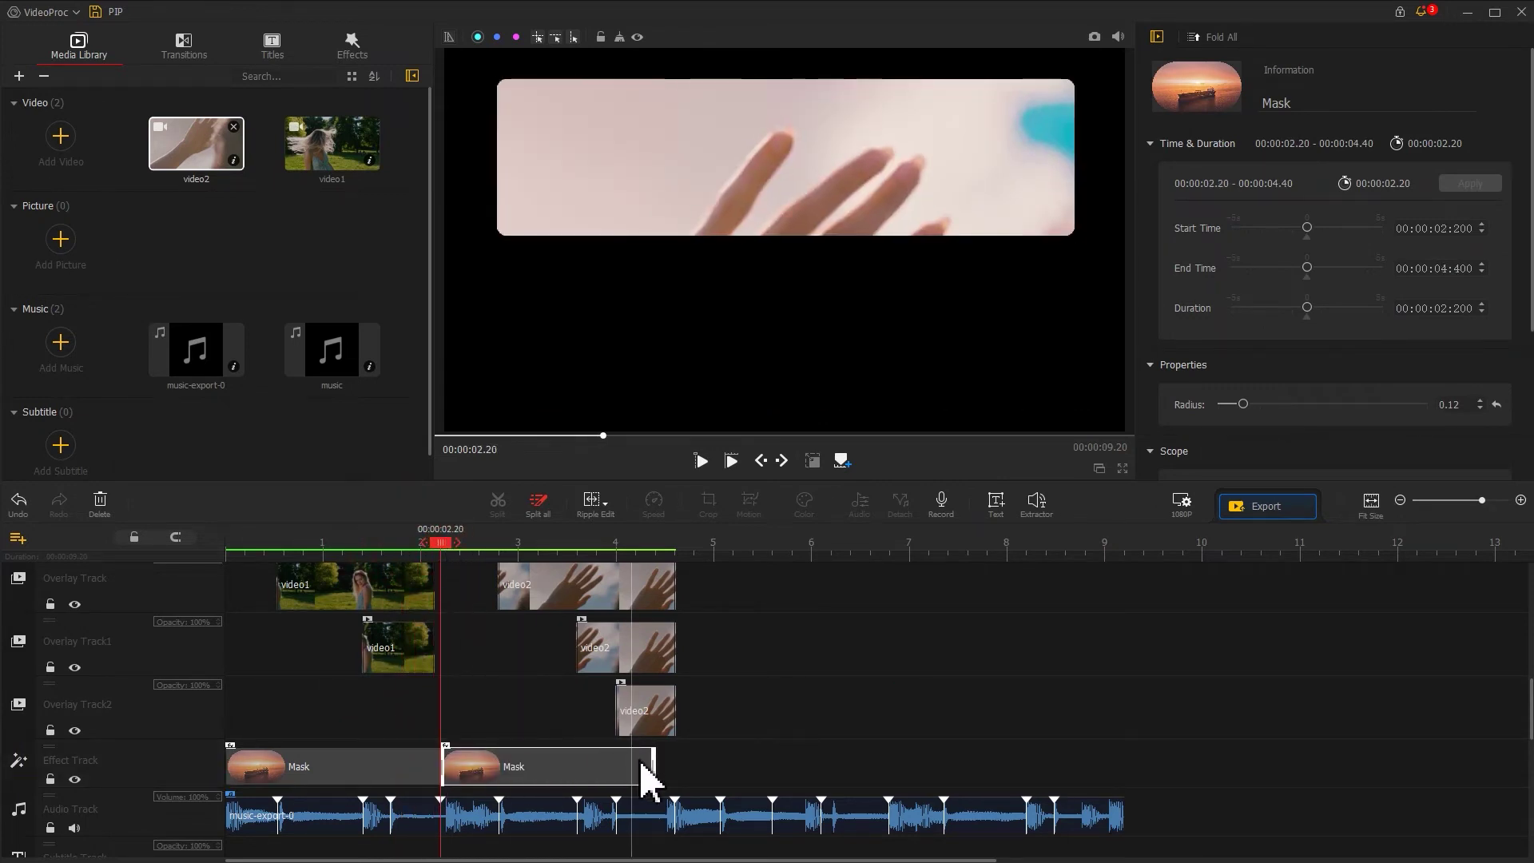
{"action": "left_click_drag", "start_coordinate": [652, 760], "coordinate": [675, 761]}
{"action": "left_click", "coordinate": [1188, 402]}
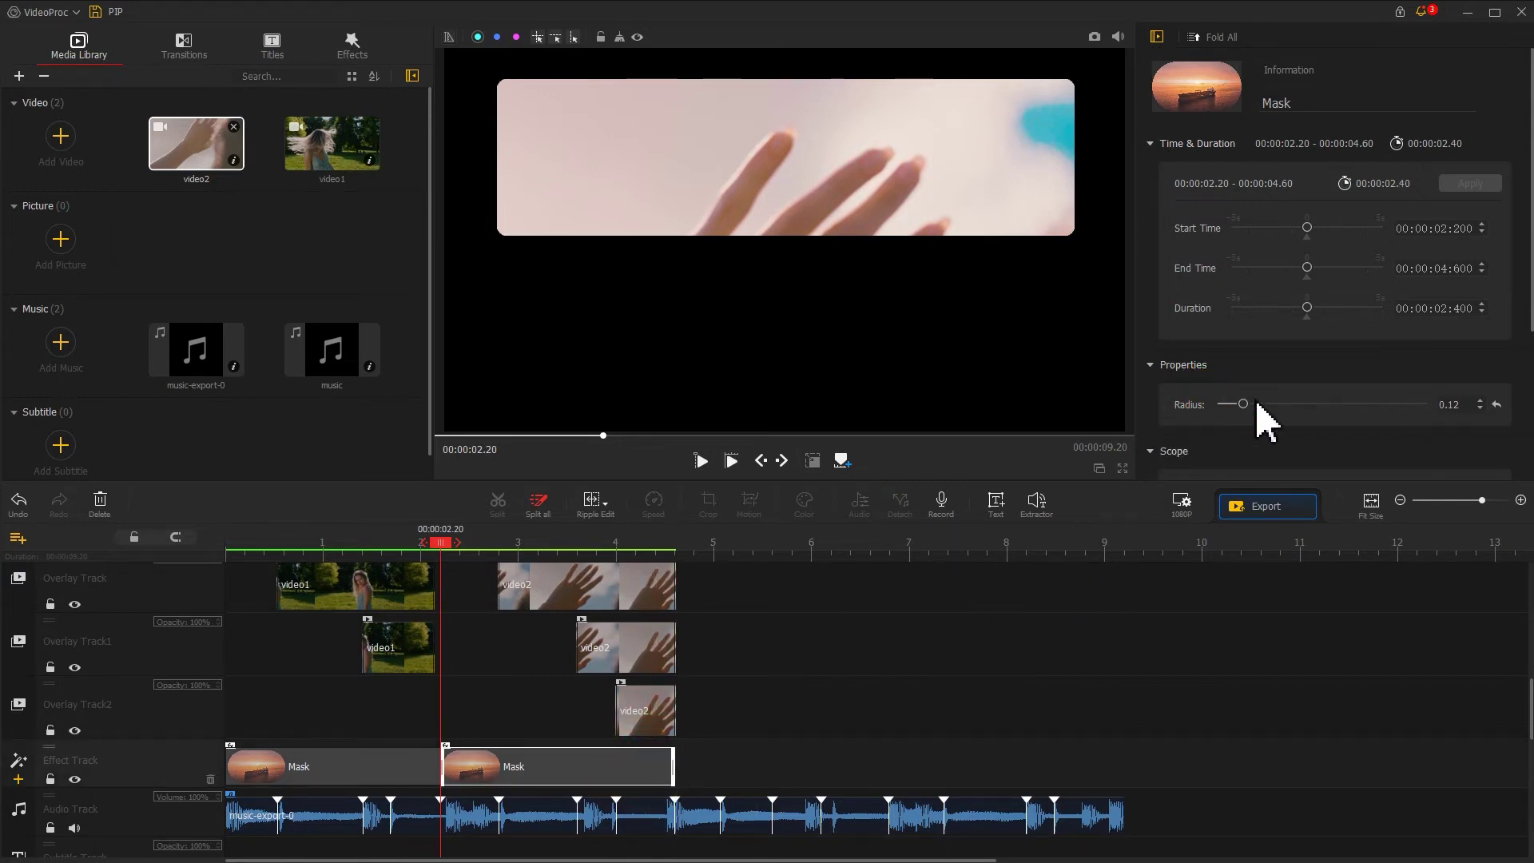
{"action": "left_click_drag", "start_coordinate": [1247, 406], "coordinate": [1358, 413]}
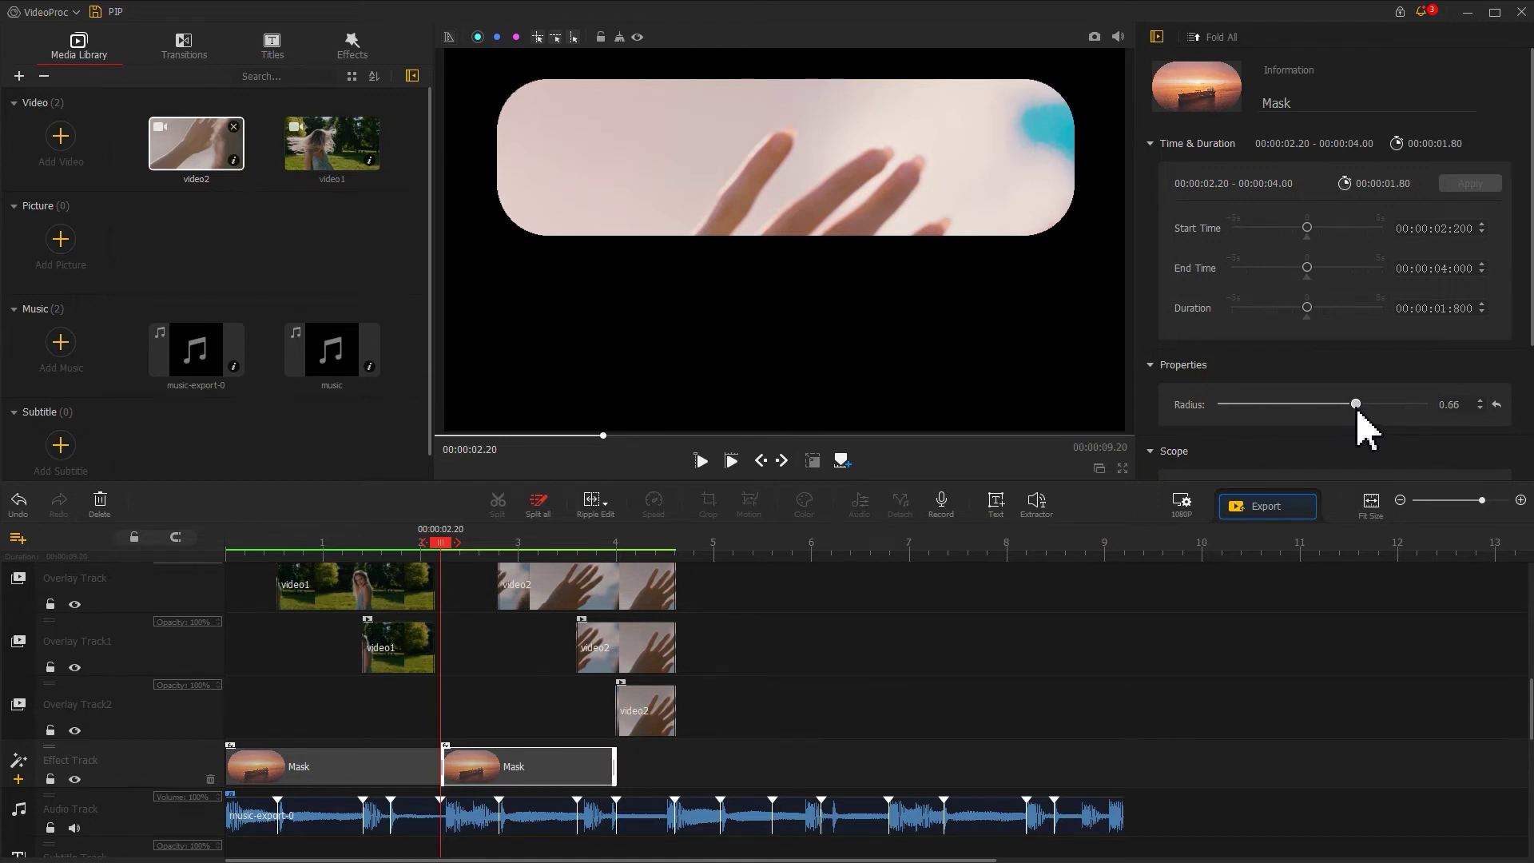
{"action": "left_click_drag", "start_coordinate": [454, 567], "coordinate": [204, 563]}
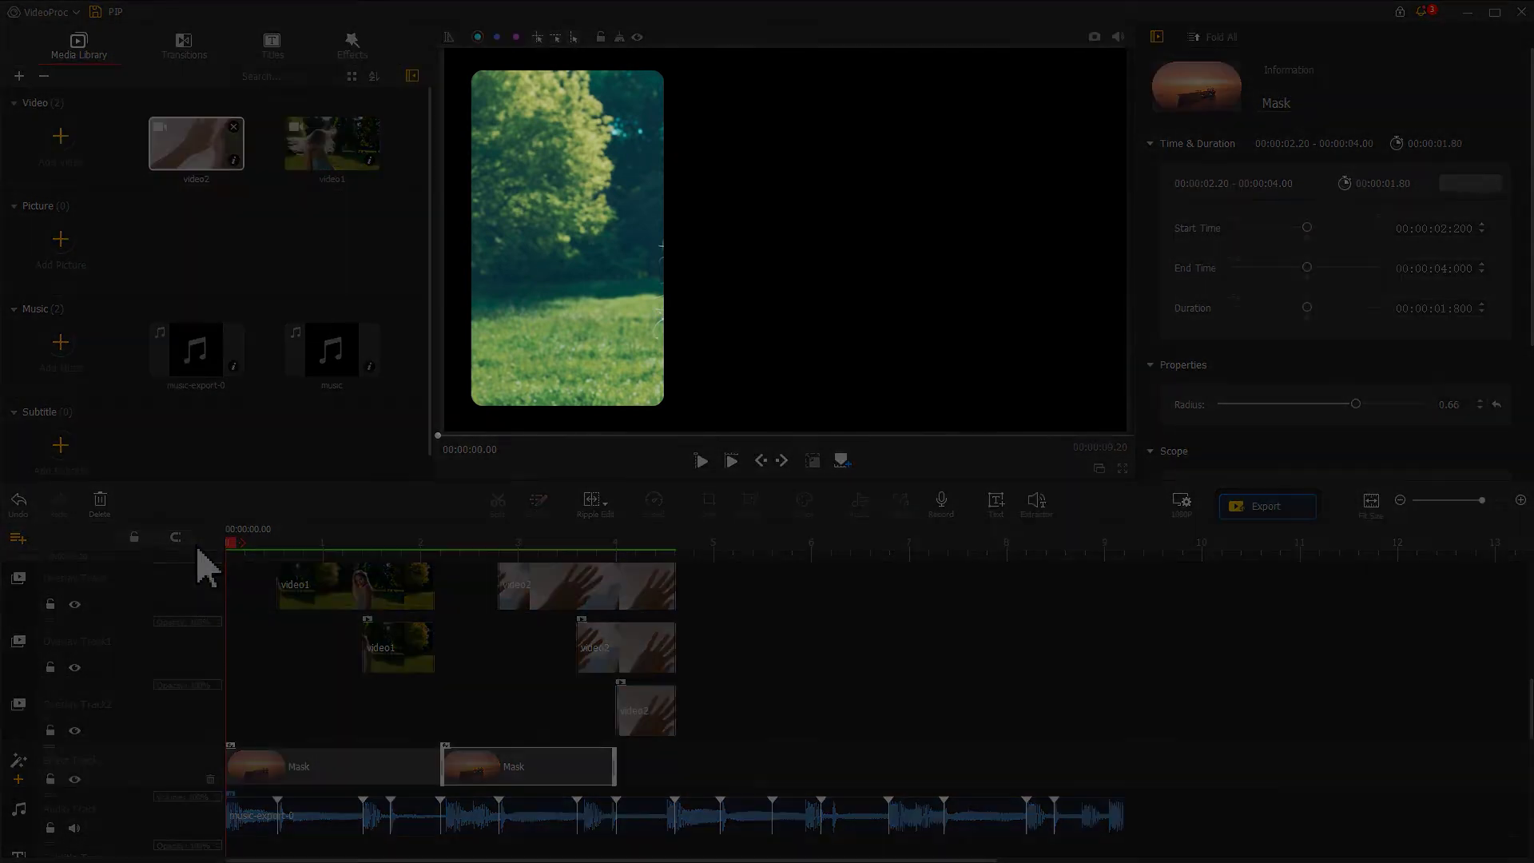
{"action": "key", "text": "space"}
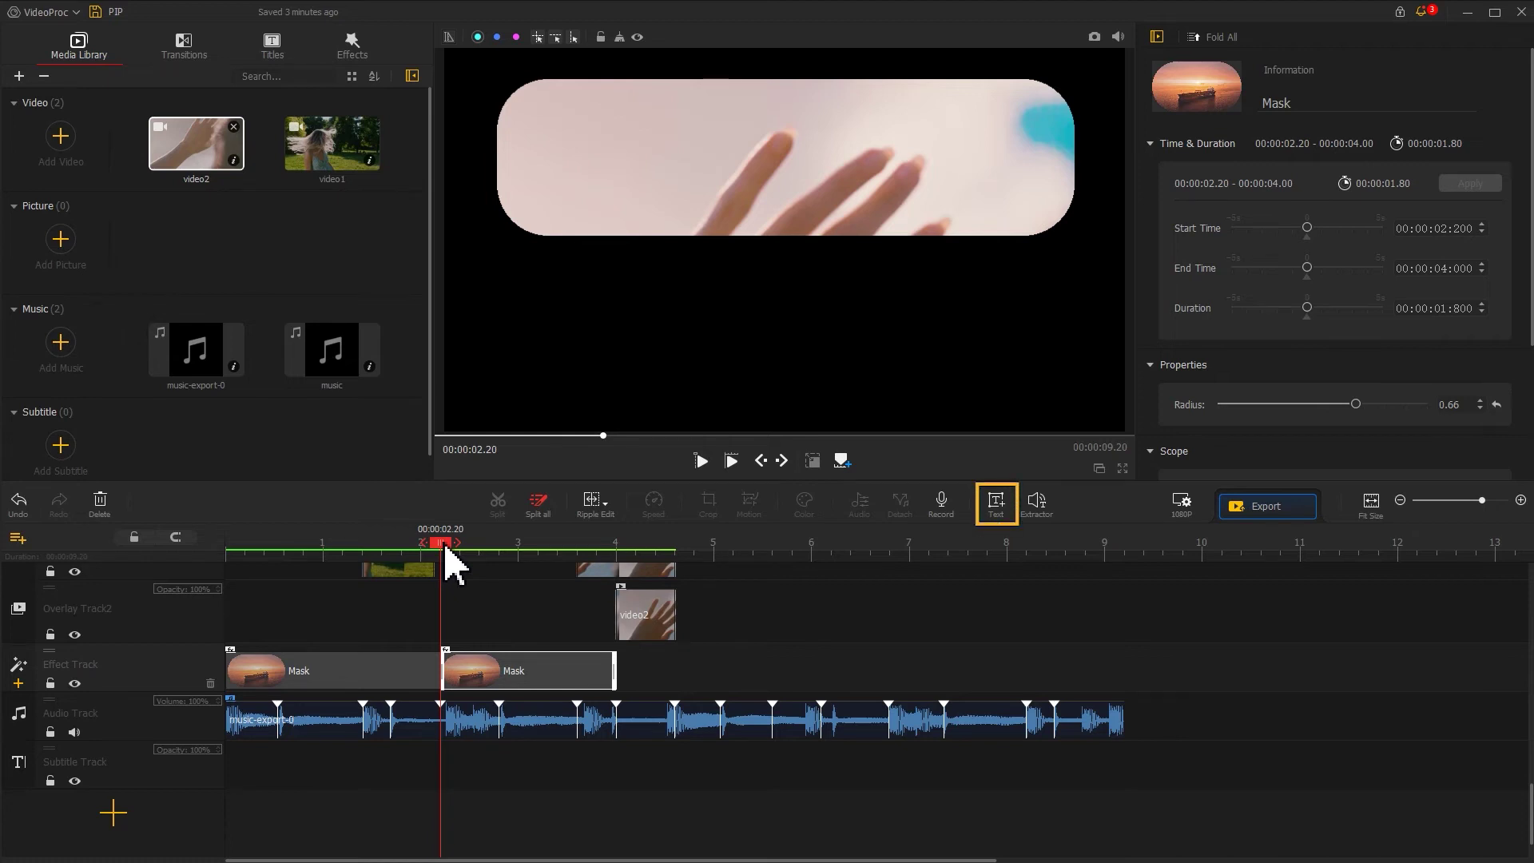
Add a text clip at 2.20 s, trim it to the mask clip, and type 'PURE SKY'.
{"action": "left_click", "coordinate": [997, 503]}
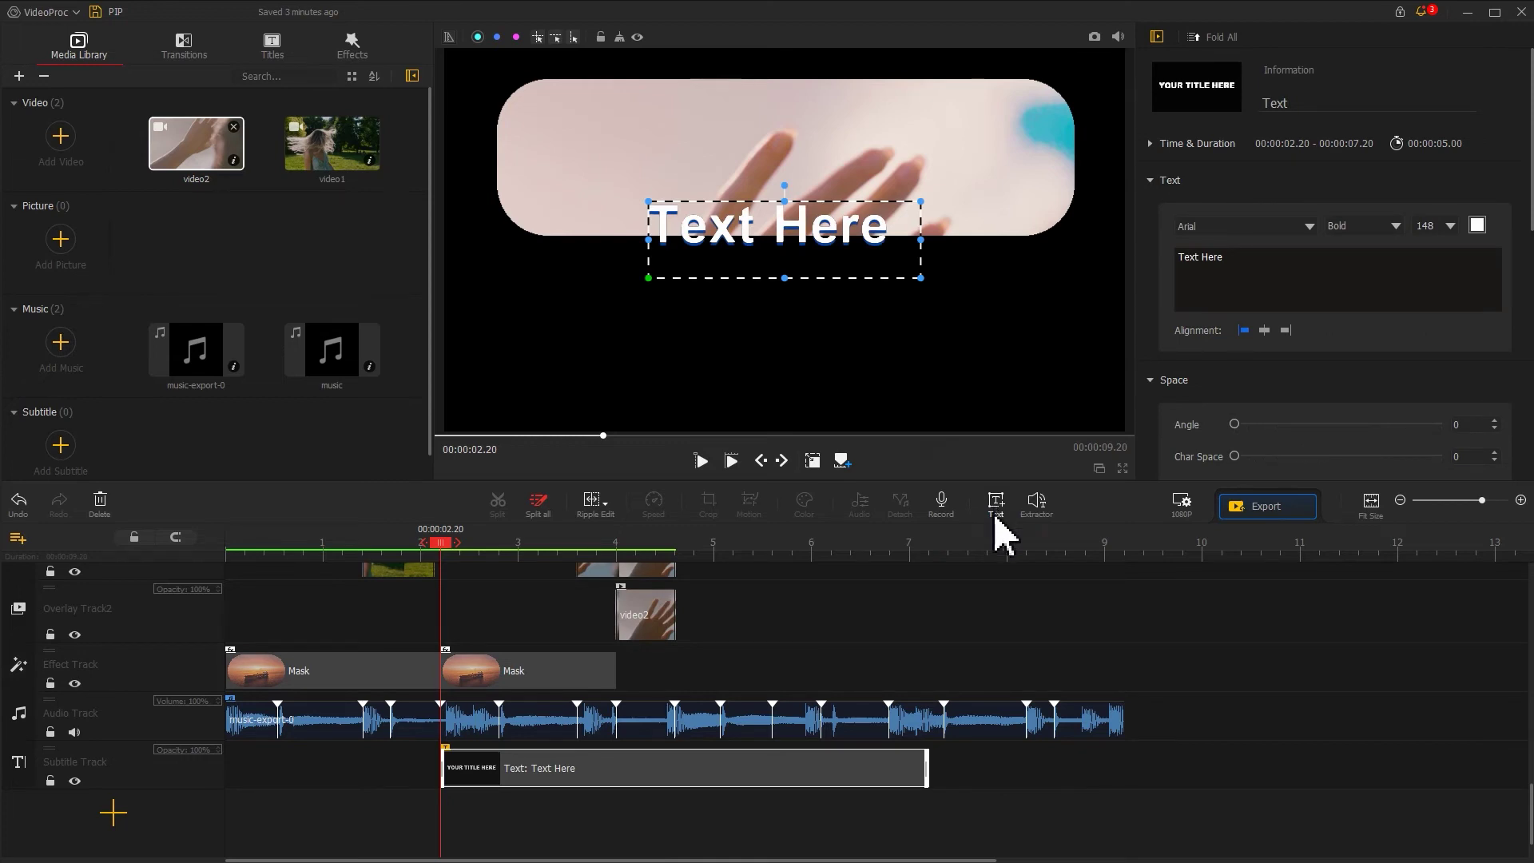
{"action": "left_click_drag", "start_coordinate": [923, 767], "coordinate": [673, 767]}
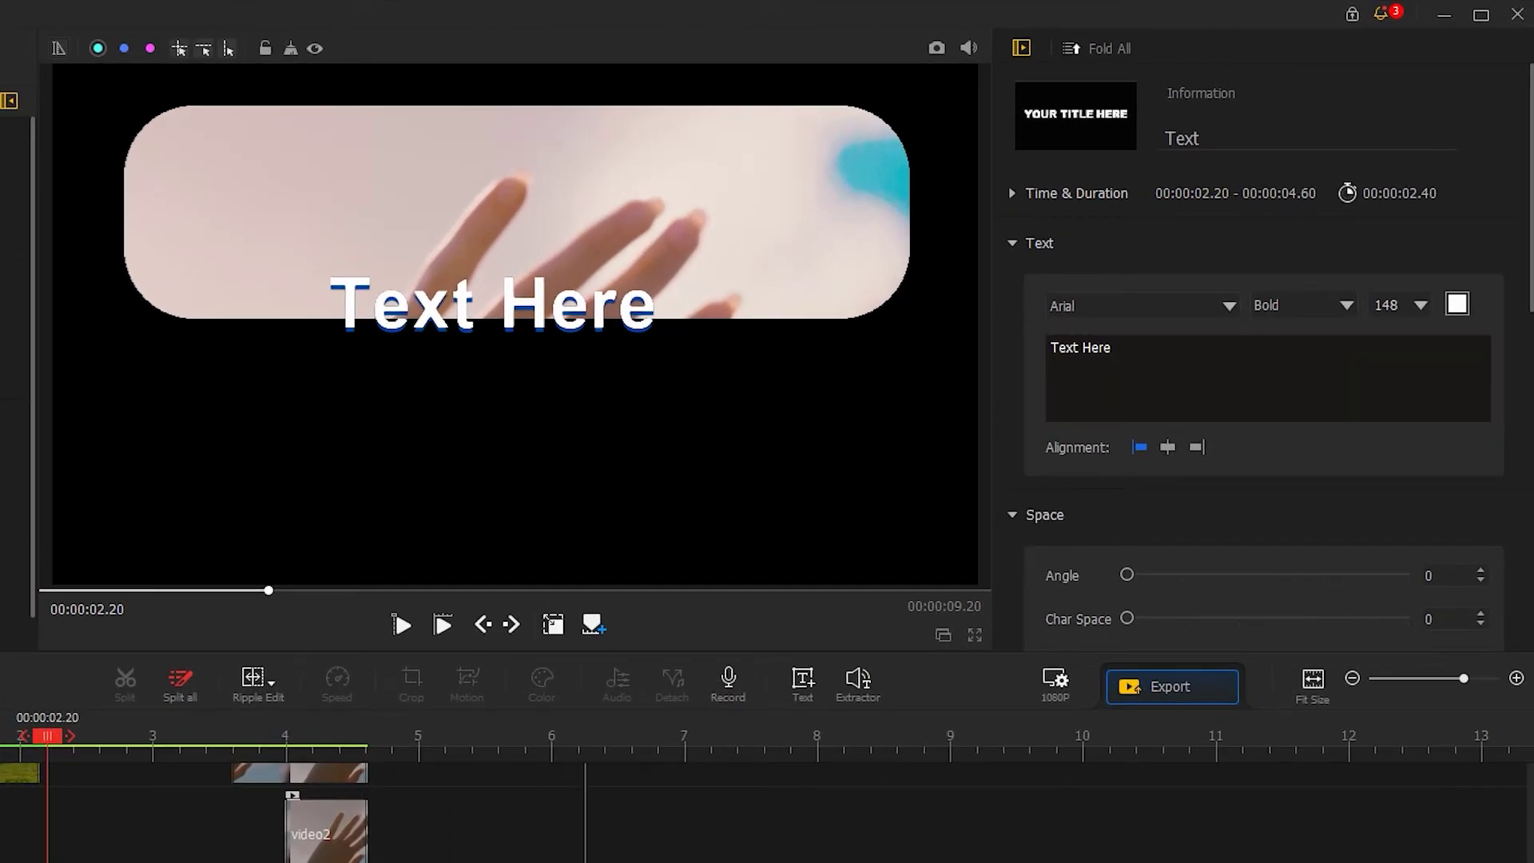
{"action": "left_click_drag", "start_coordinate": [1128, 352], "coordinate": [1034, 348]}
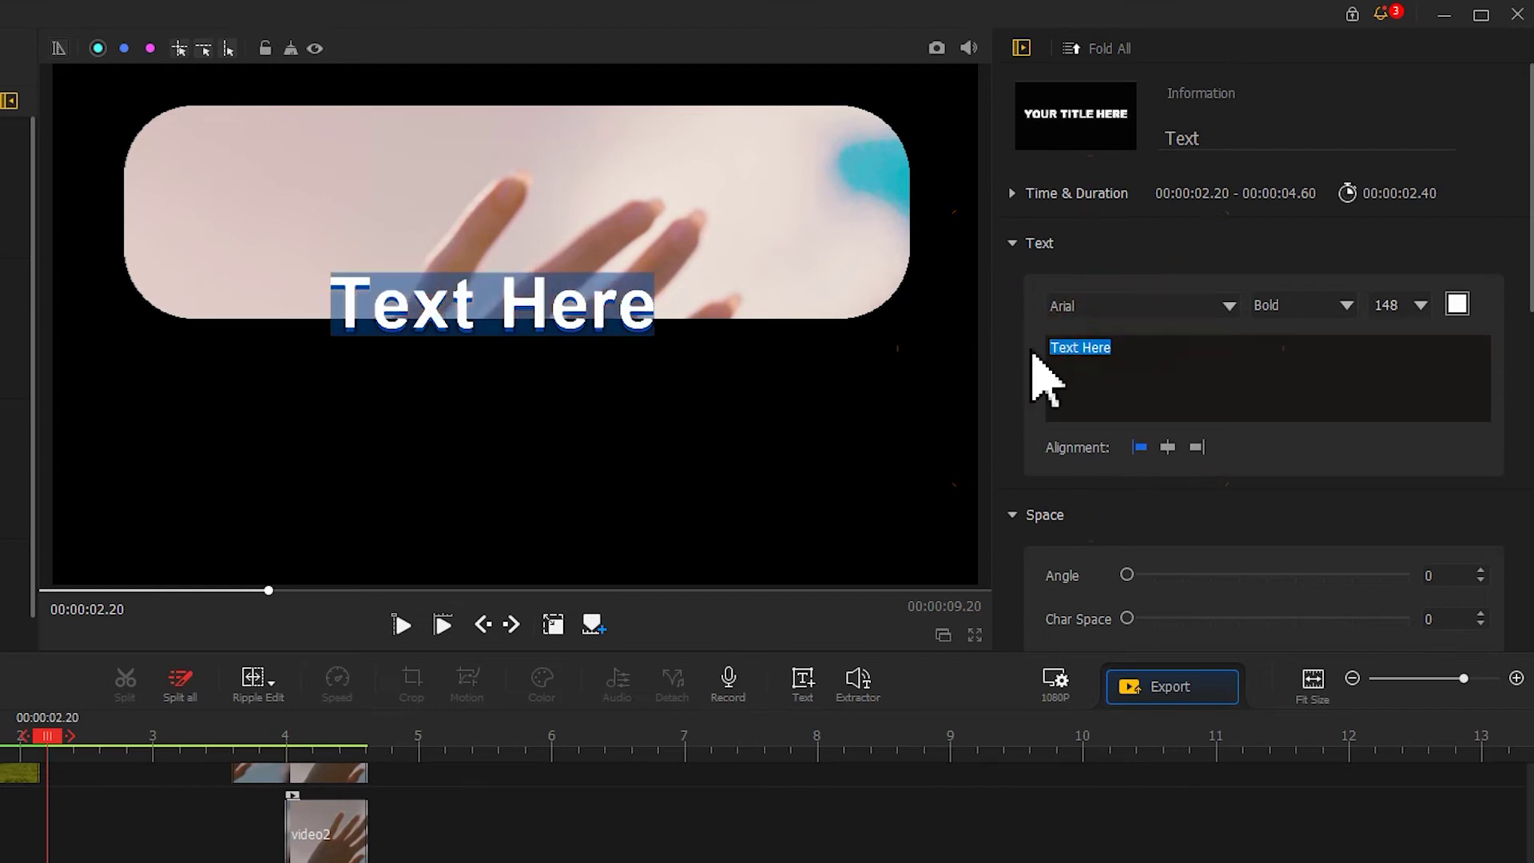
{"action": "type", "text": "PURE SKY"}
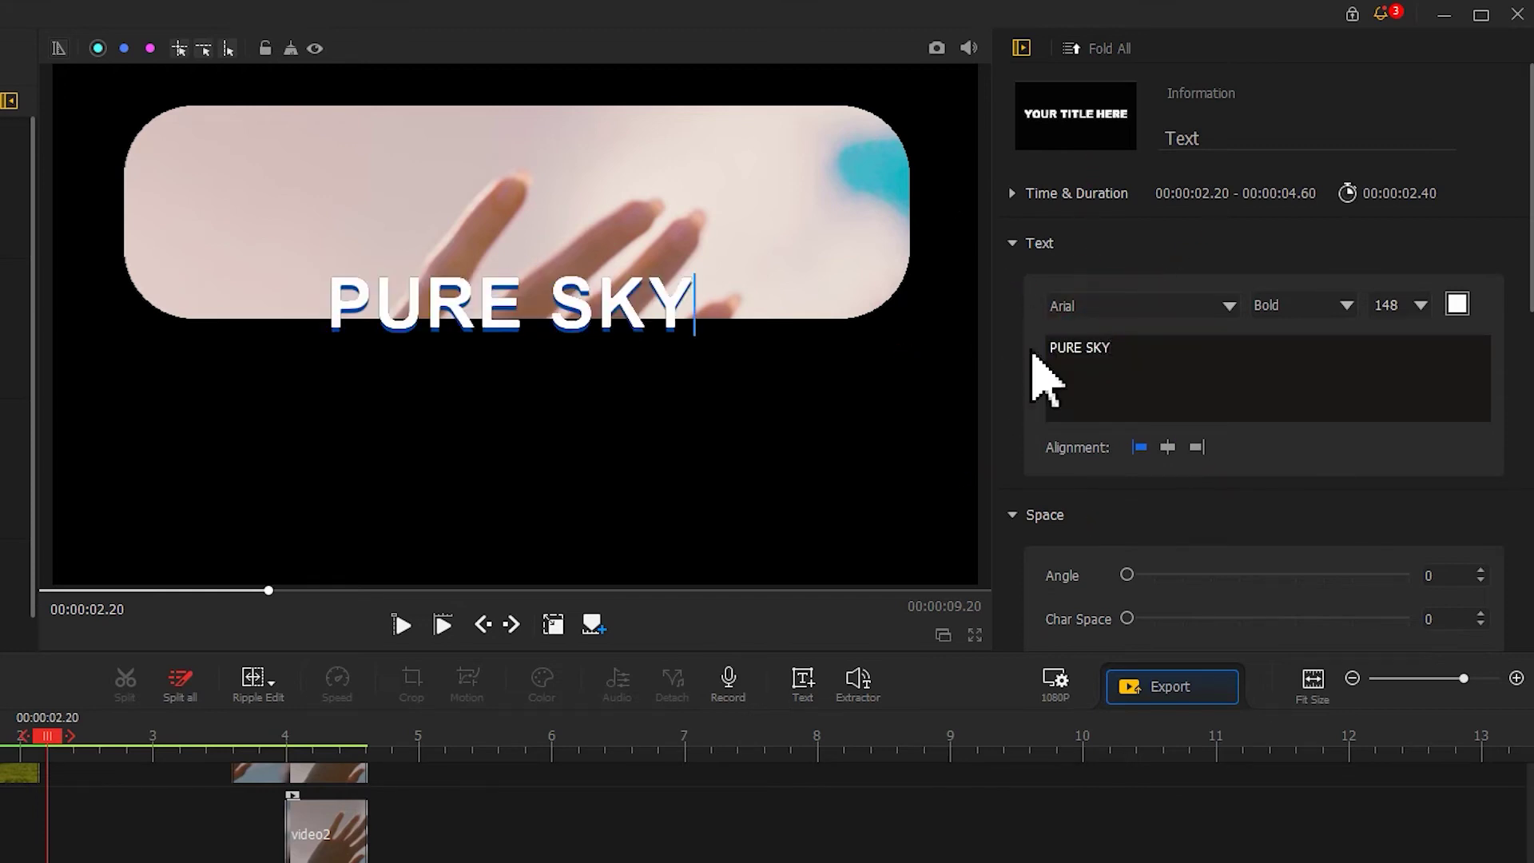
Set the title font to Franklin Gothic Heavy Italic, size 135, with shadow offset 0.
{"action": "left_click", "coordinate": [1046, 304]}
{"action": "scroll", "coordinate": [1173, 543], "scroll_direction": "down", "scroll_amount": 15}
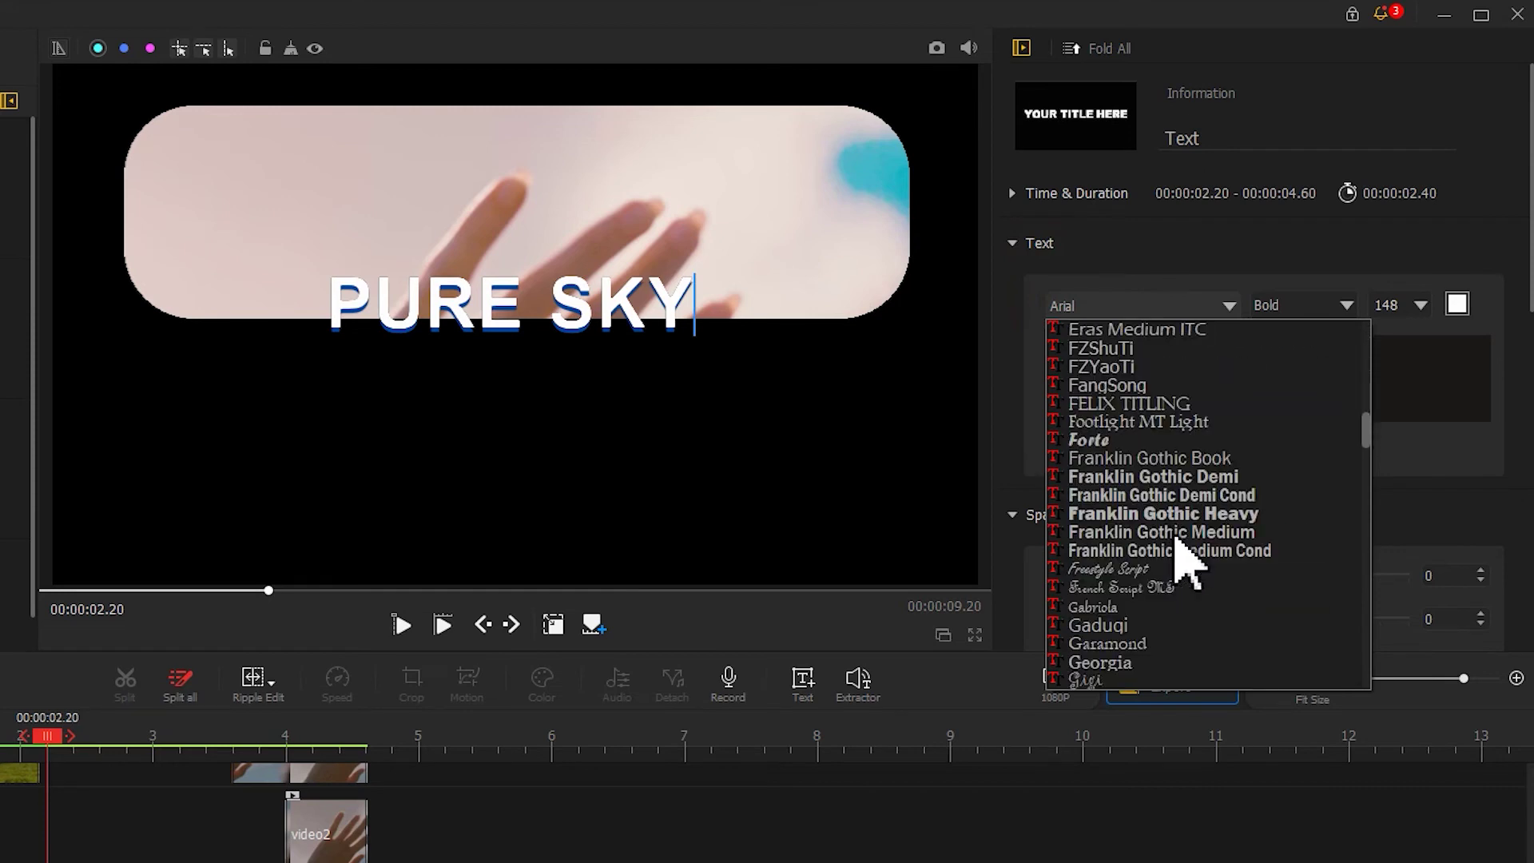
{"action": "left_click", "coordinate": [1175, 514]}
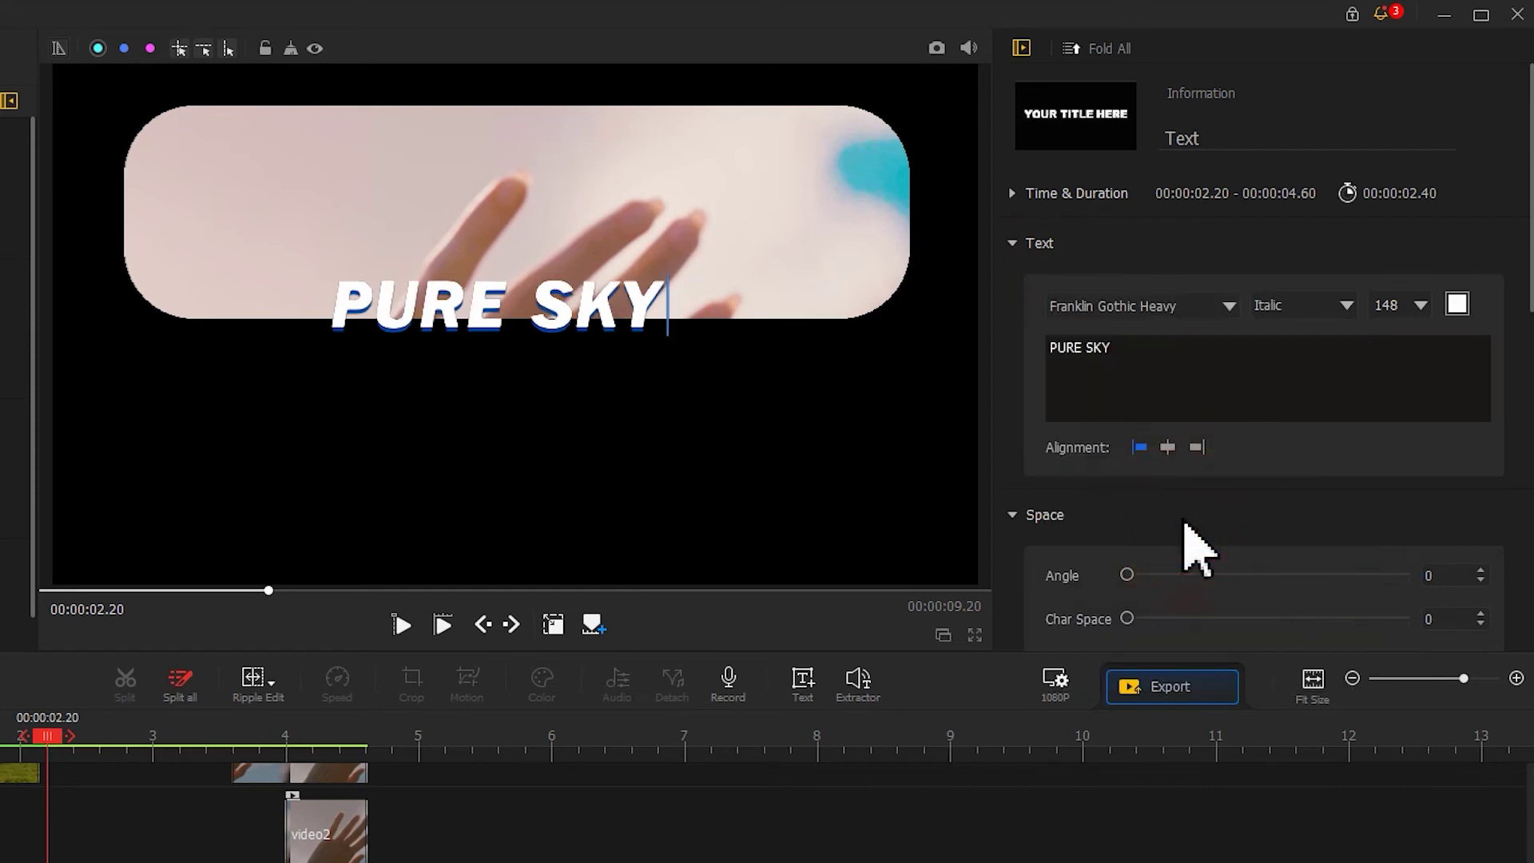
{"action": "double_click", "coordinate": [1395, 304]}
{"action": "type", "text": "135"}
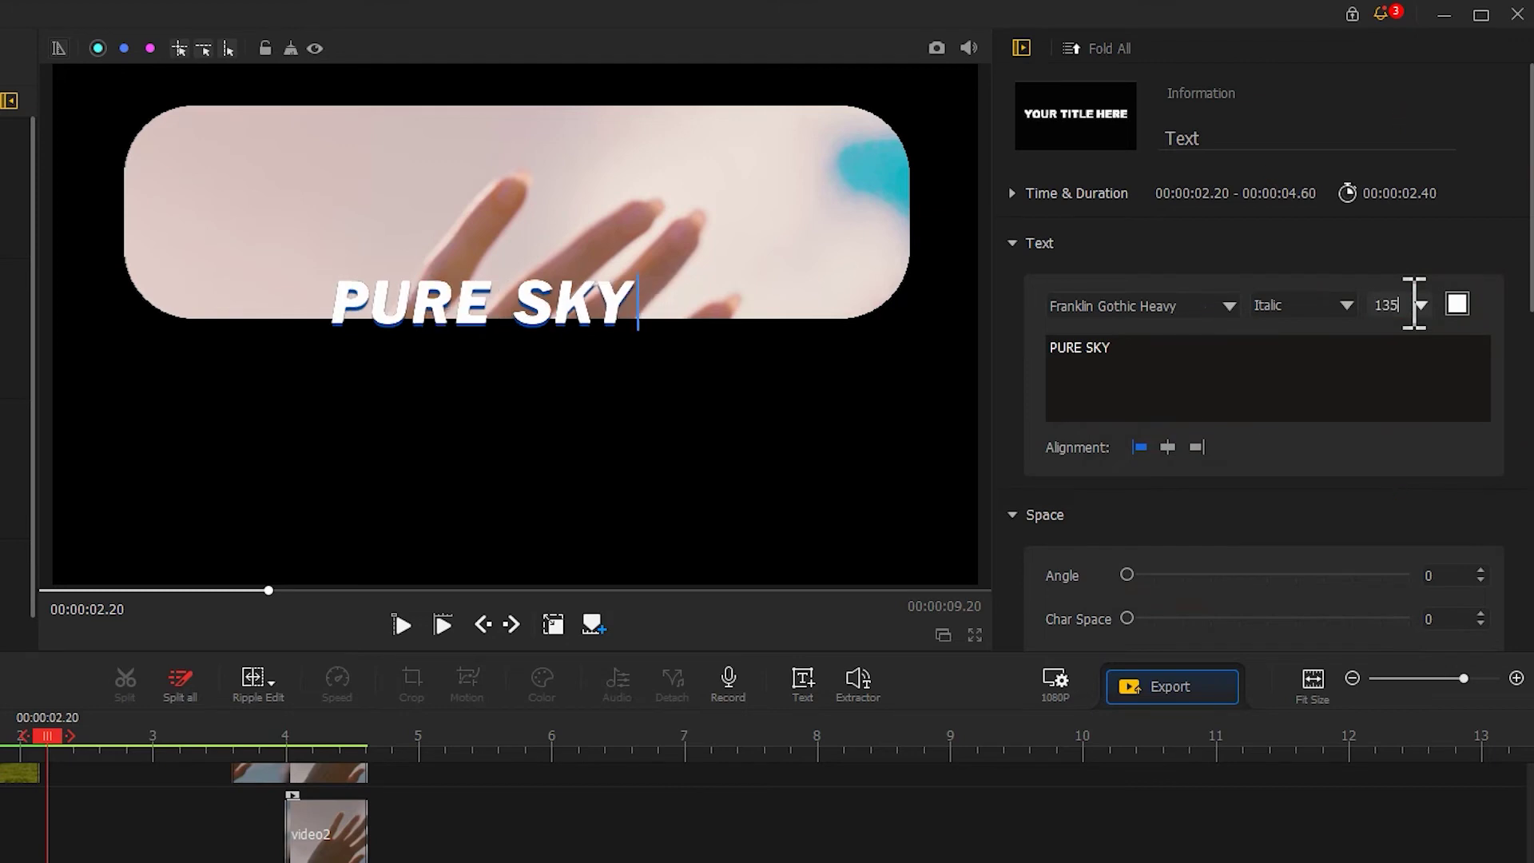
{"action": "left_click_drag", "start_coordinate": [1522, 236], "coordinate": [1506, 615]}
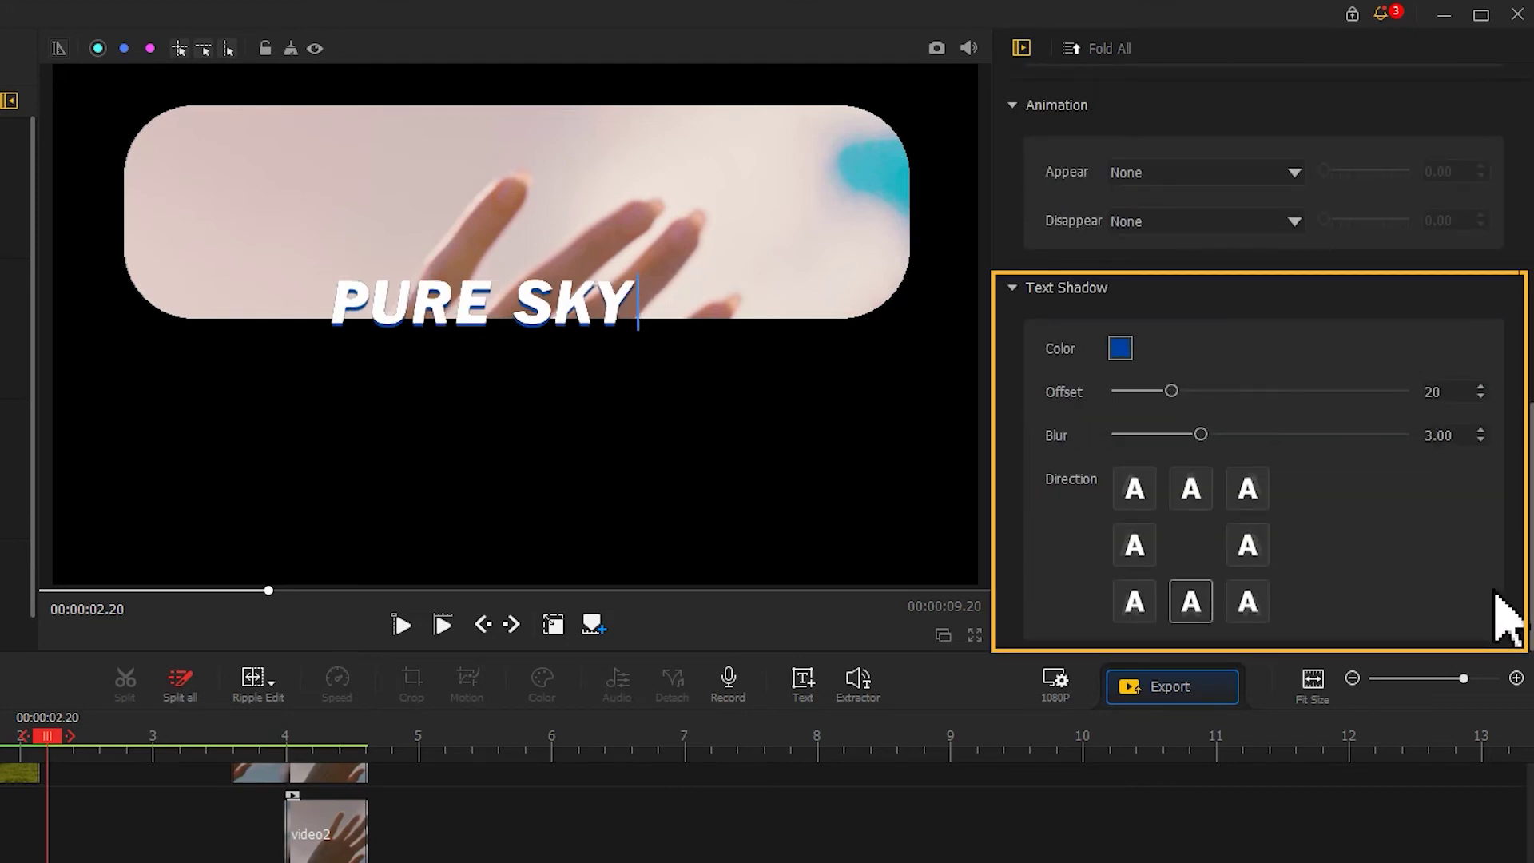
{"action": "left_click_drag", "start_coordinate": [1171, 391], "coordinate": [1084, 403]}
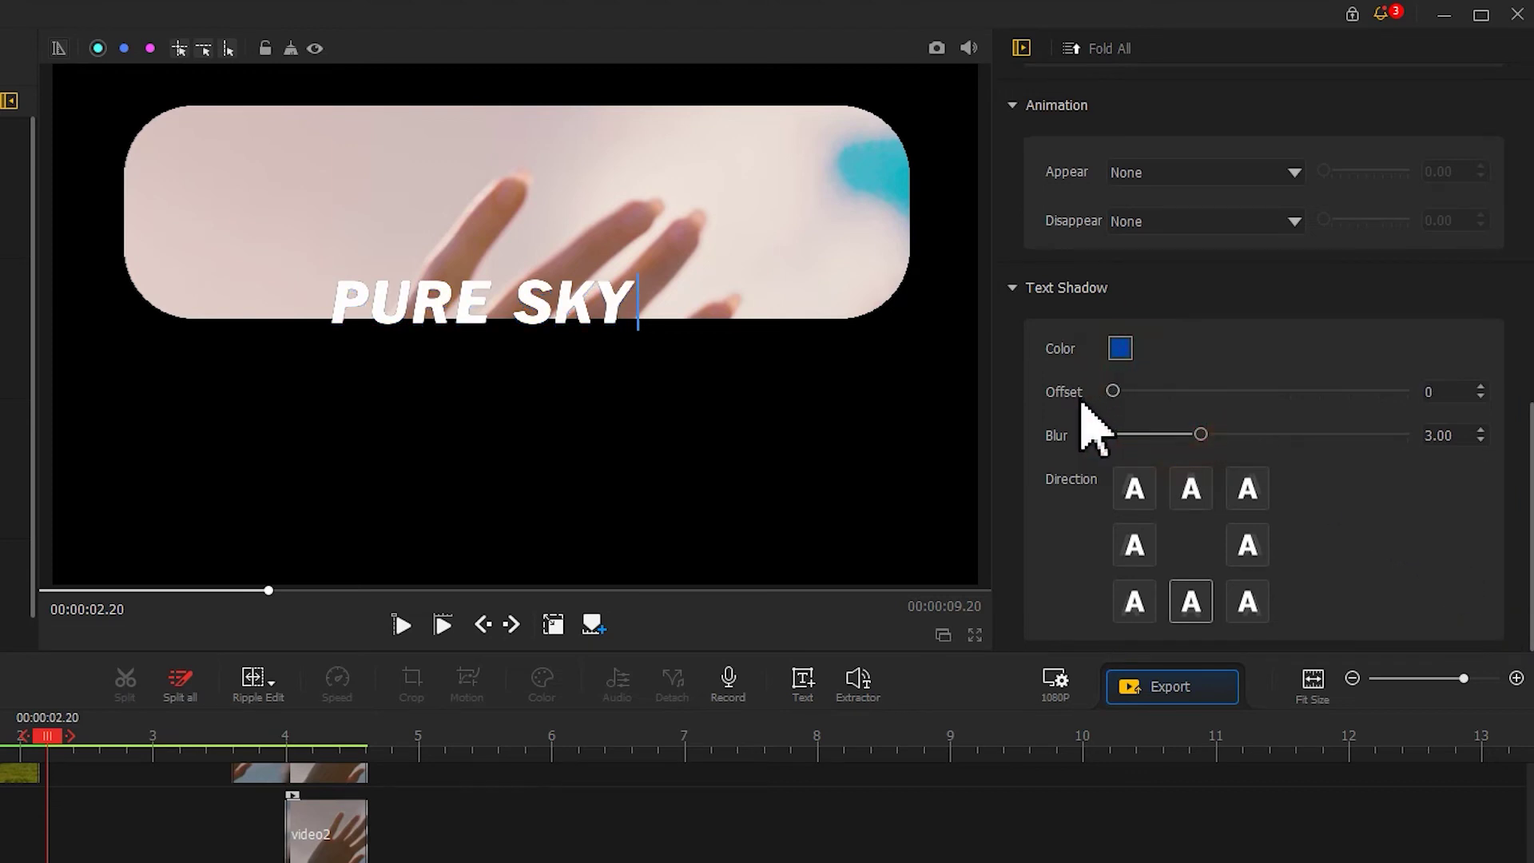
Move the PURE SKY title to the top-left of the rounded panel.
{"action": "left_click", "coordinate": [551, 625]}
{"action": "left_click_drag", "start_coordinate": [584, 329], "coordinate": [418, 181]}
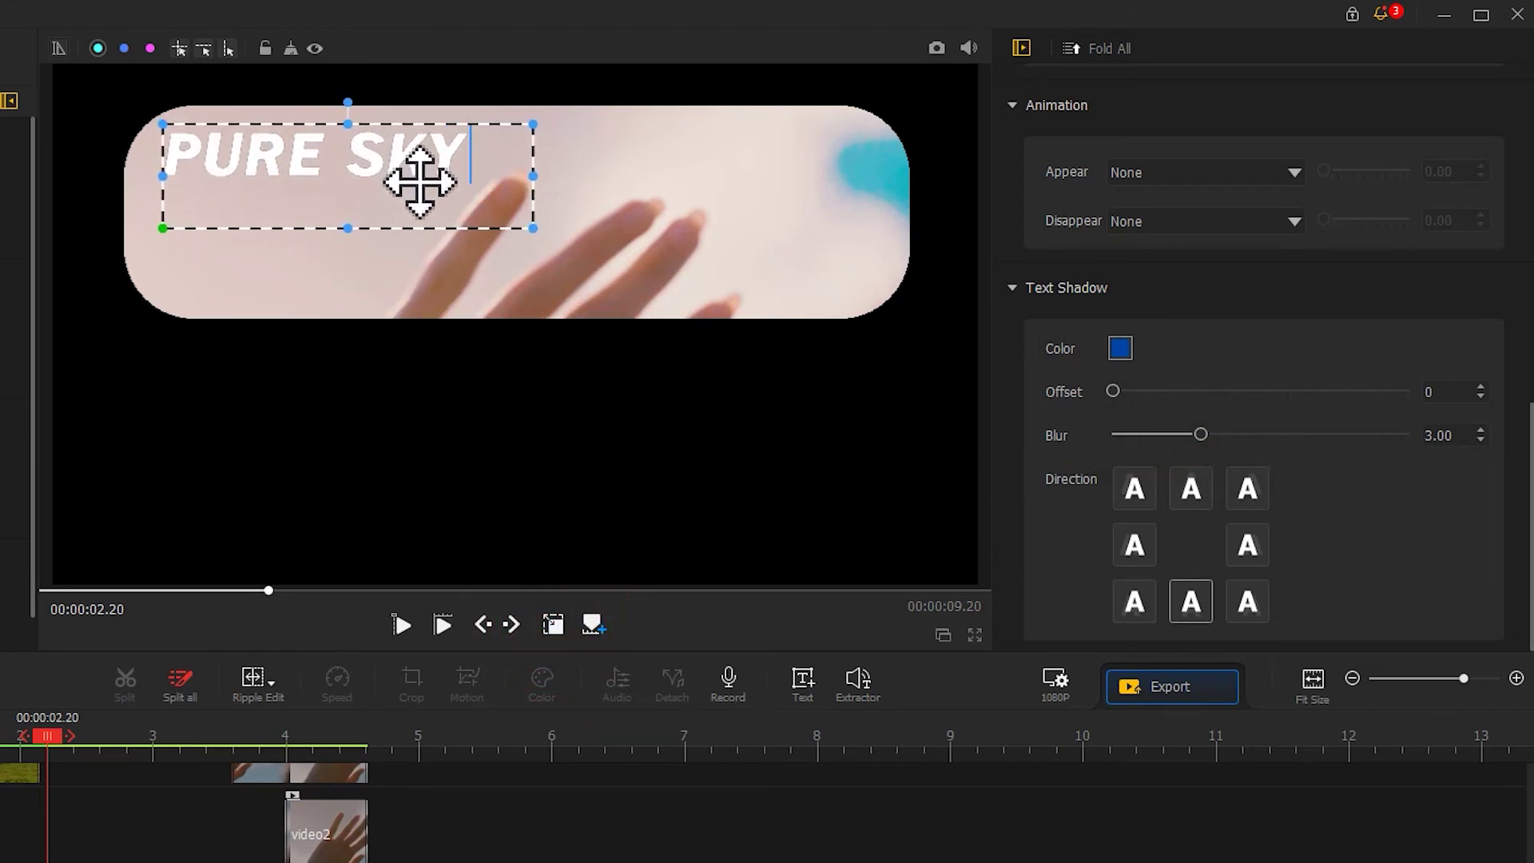
{"action": "left_click", "coordinate": [553, 624]}
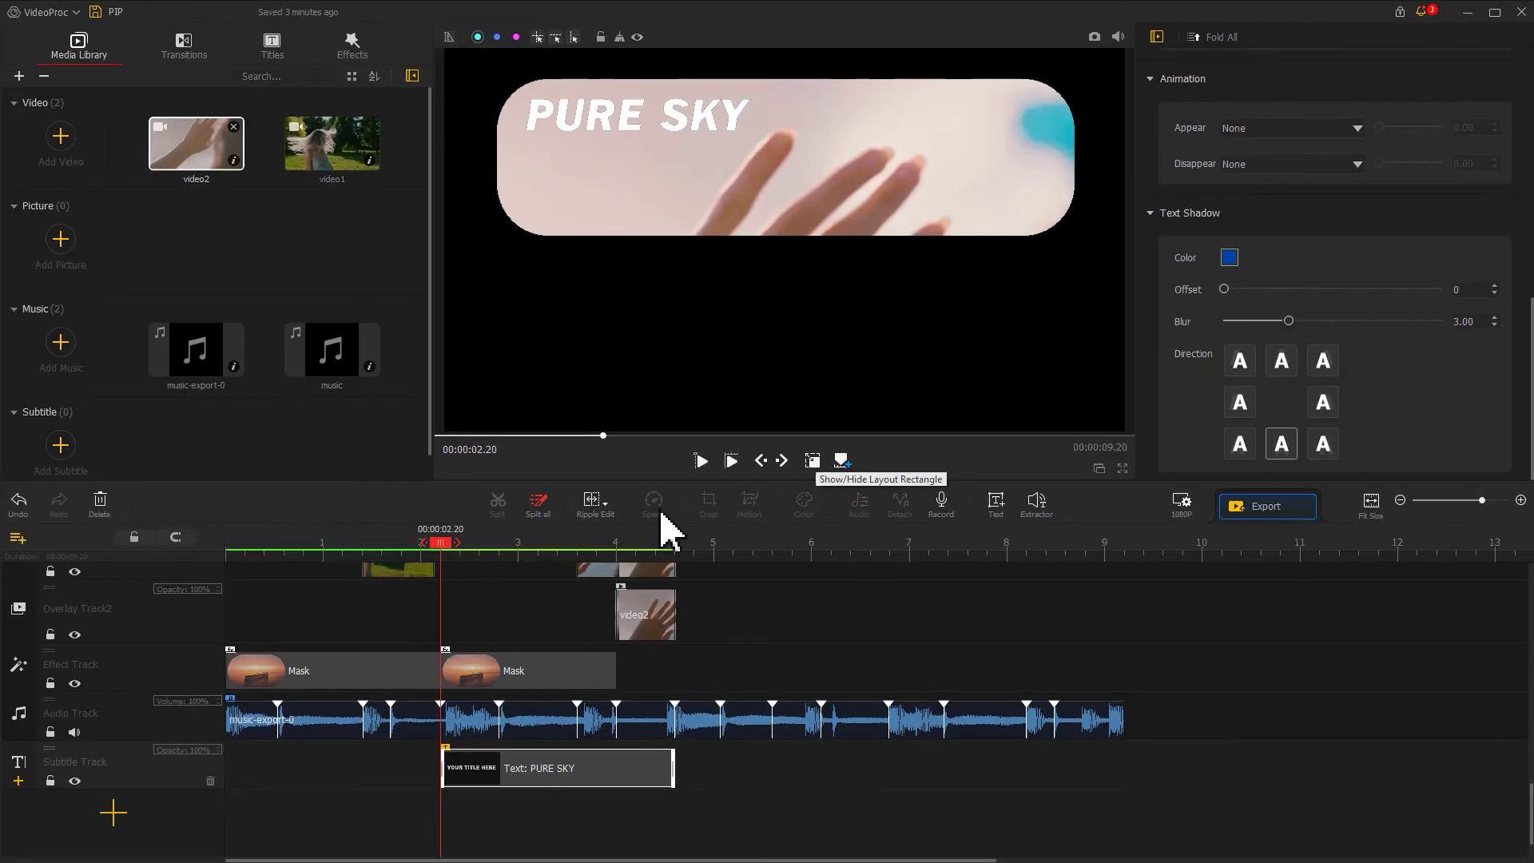
Duplicate the PURE SKY title so the copy runs from 1.69 s to 2.20 s.
{"action": "left_click_drag", "start_coordinate": [441, 558], "coordinate": [376, 552]}
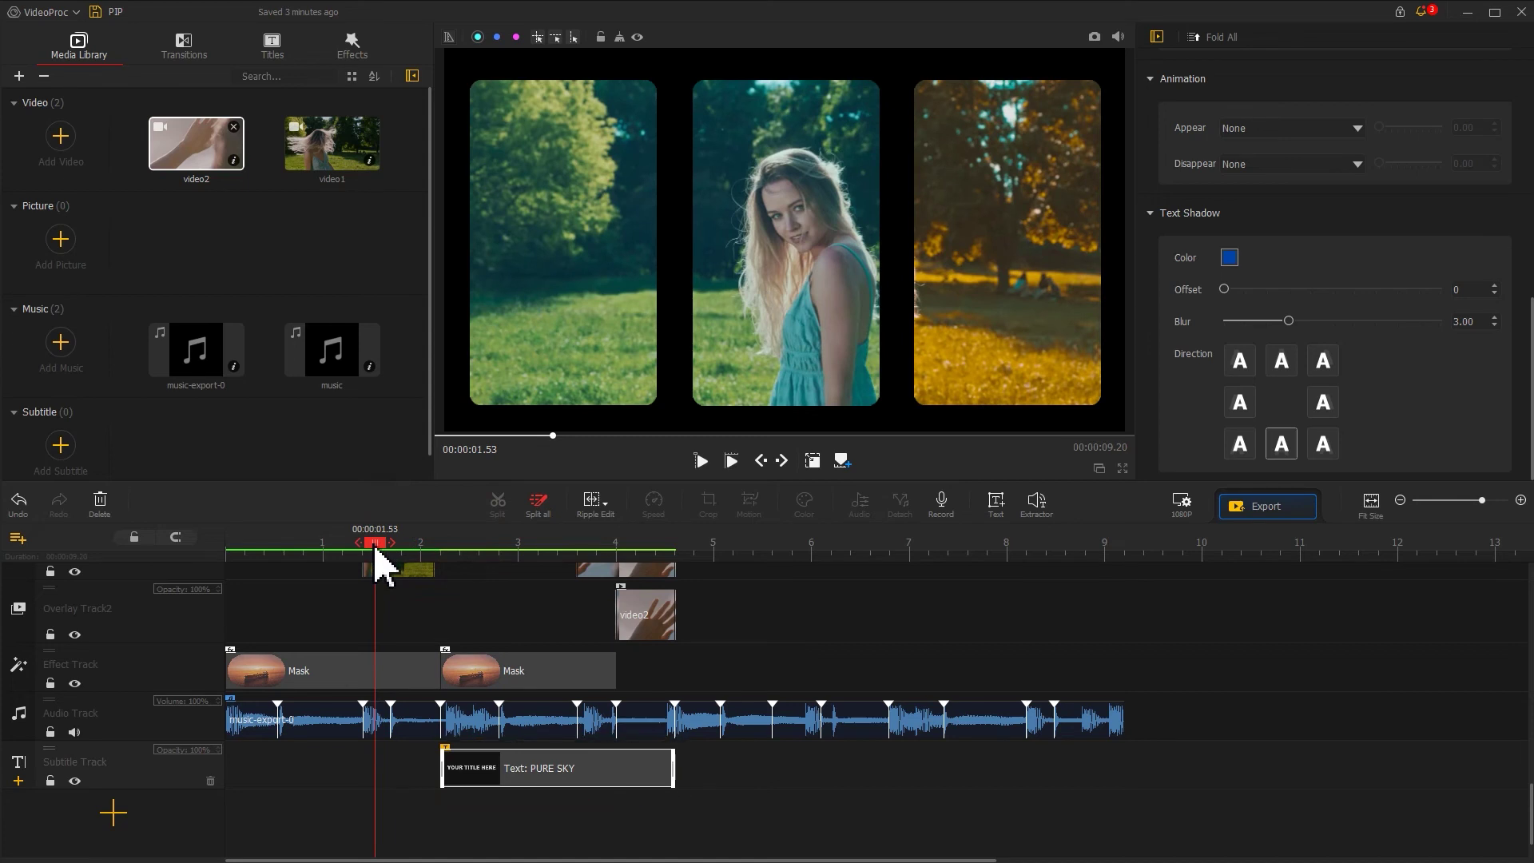
{"action": "left_click", "coordinate": [462, 776]}
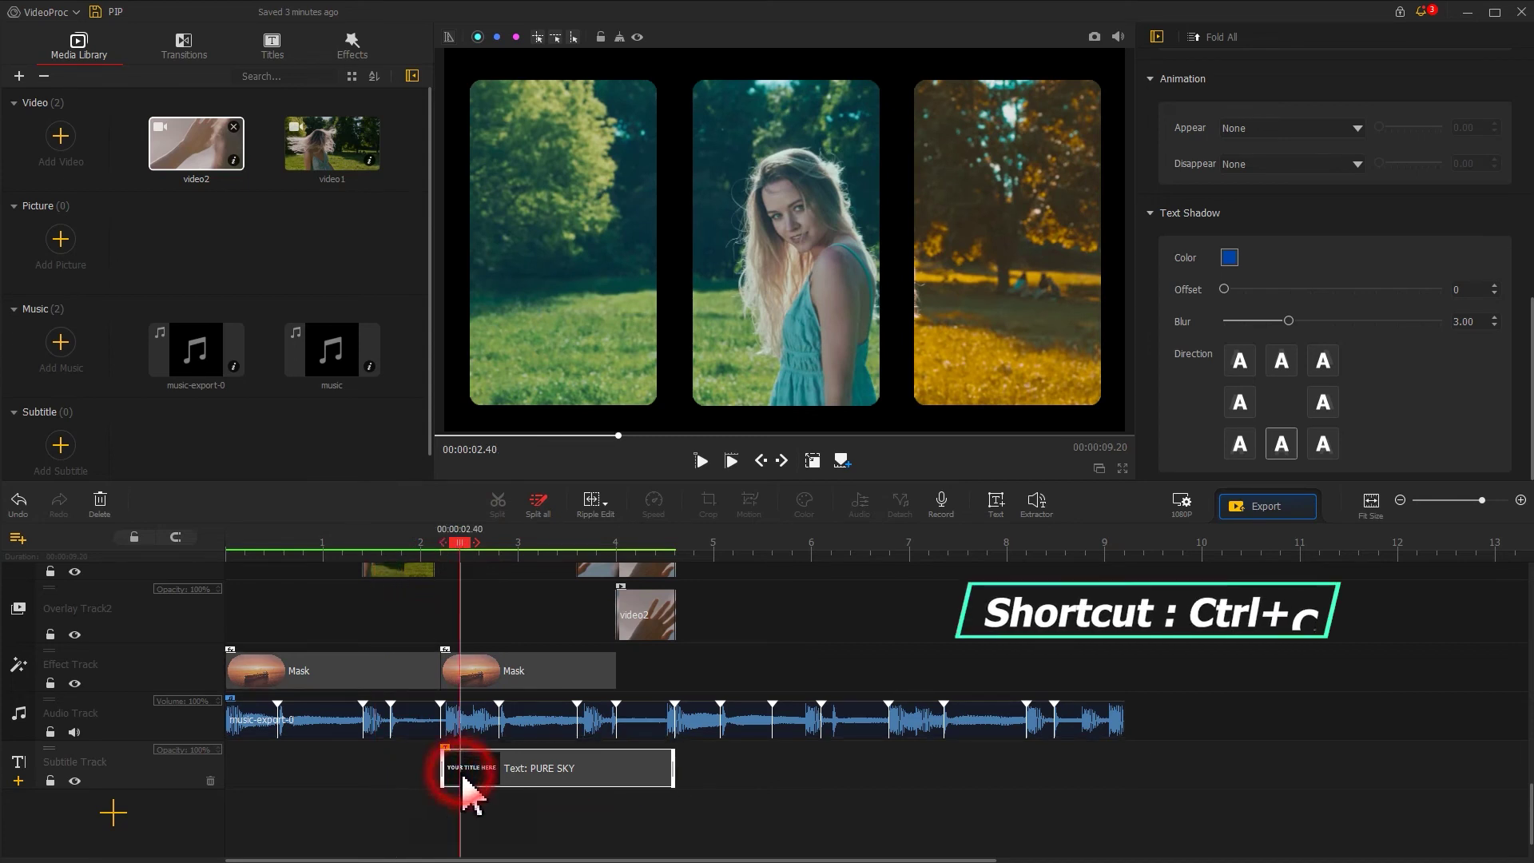
{"action": "key", "text": "ctrl+c"}
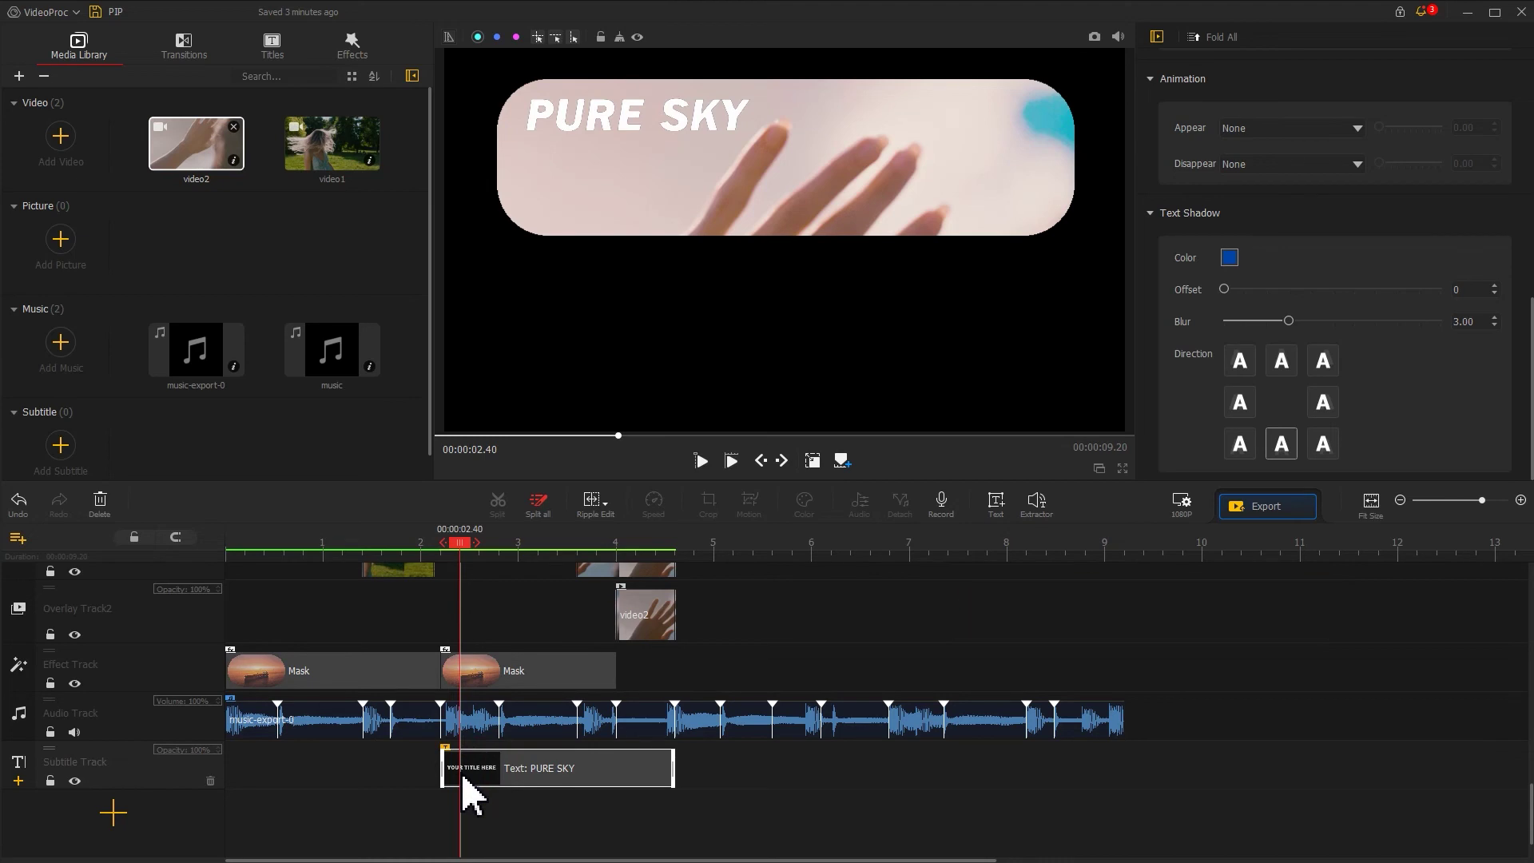
{"action": "left_click", "coordinate": [378, 544]}
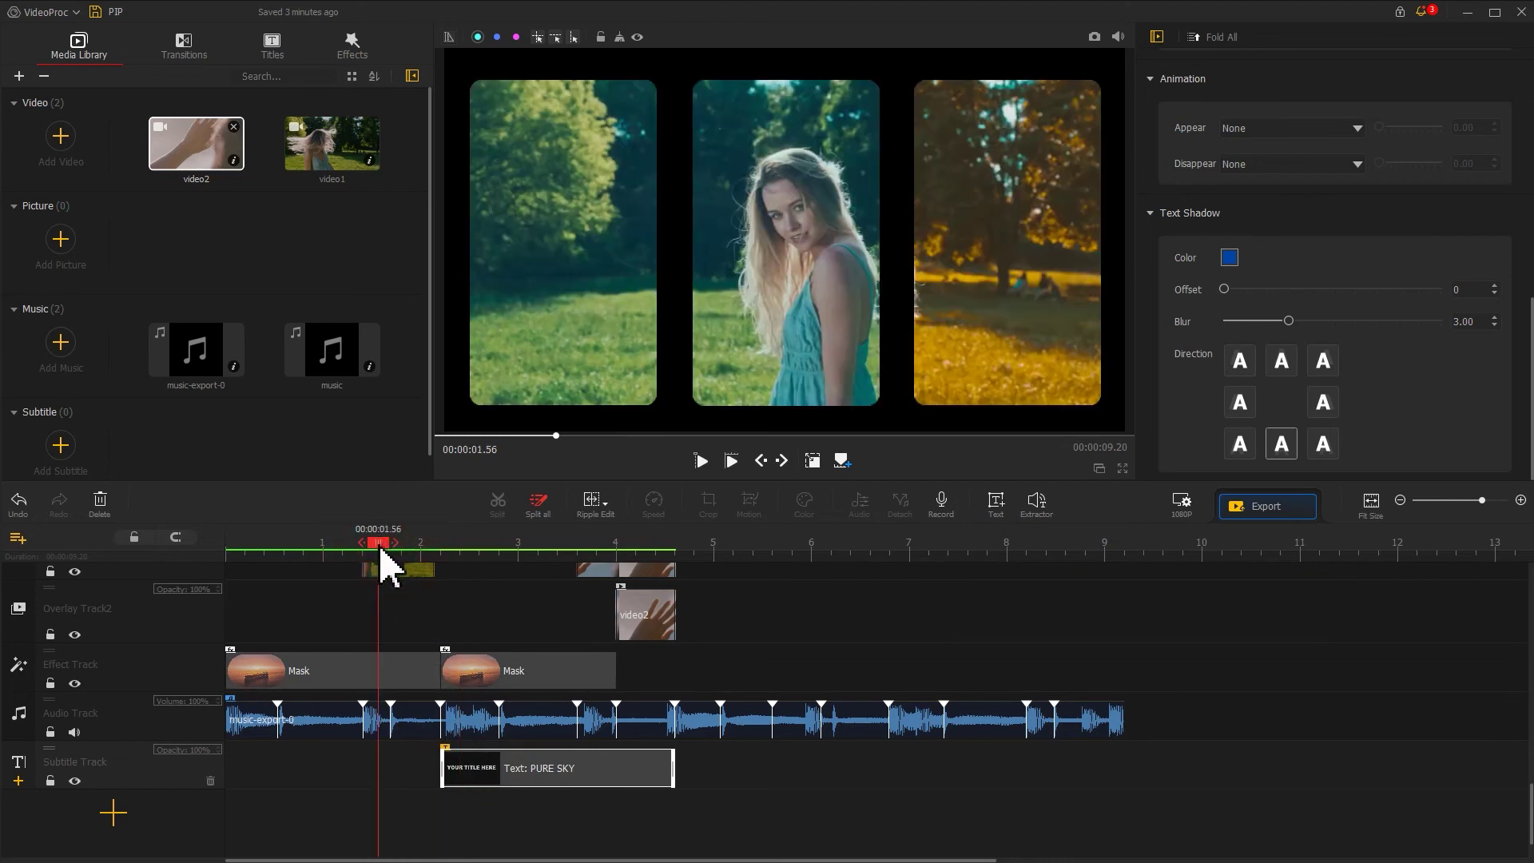
{"action": "right_click", "coordinate": [385, 768]}
{"action": "left_click", "coordinate": [402, 790]}
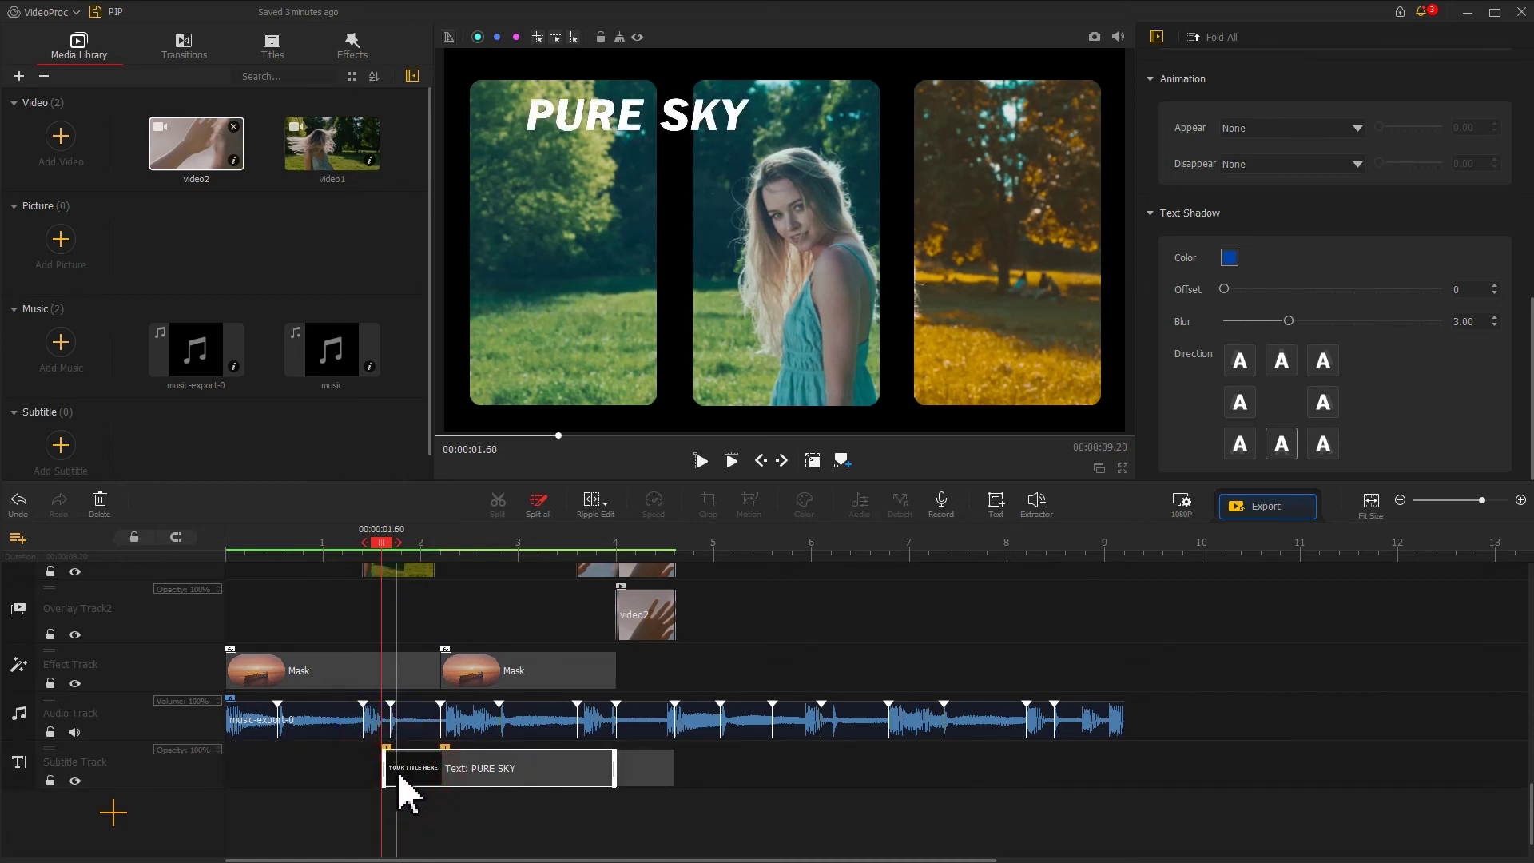
{"action": "left_click_drag", "start_coordinate": [399, 776], "coordinate": [407, 776]}
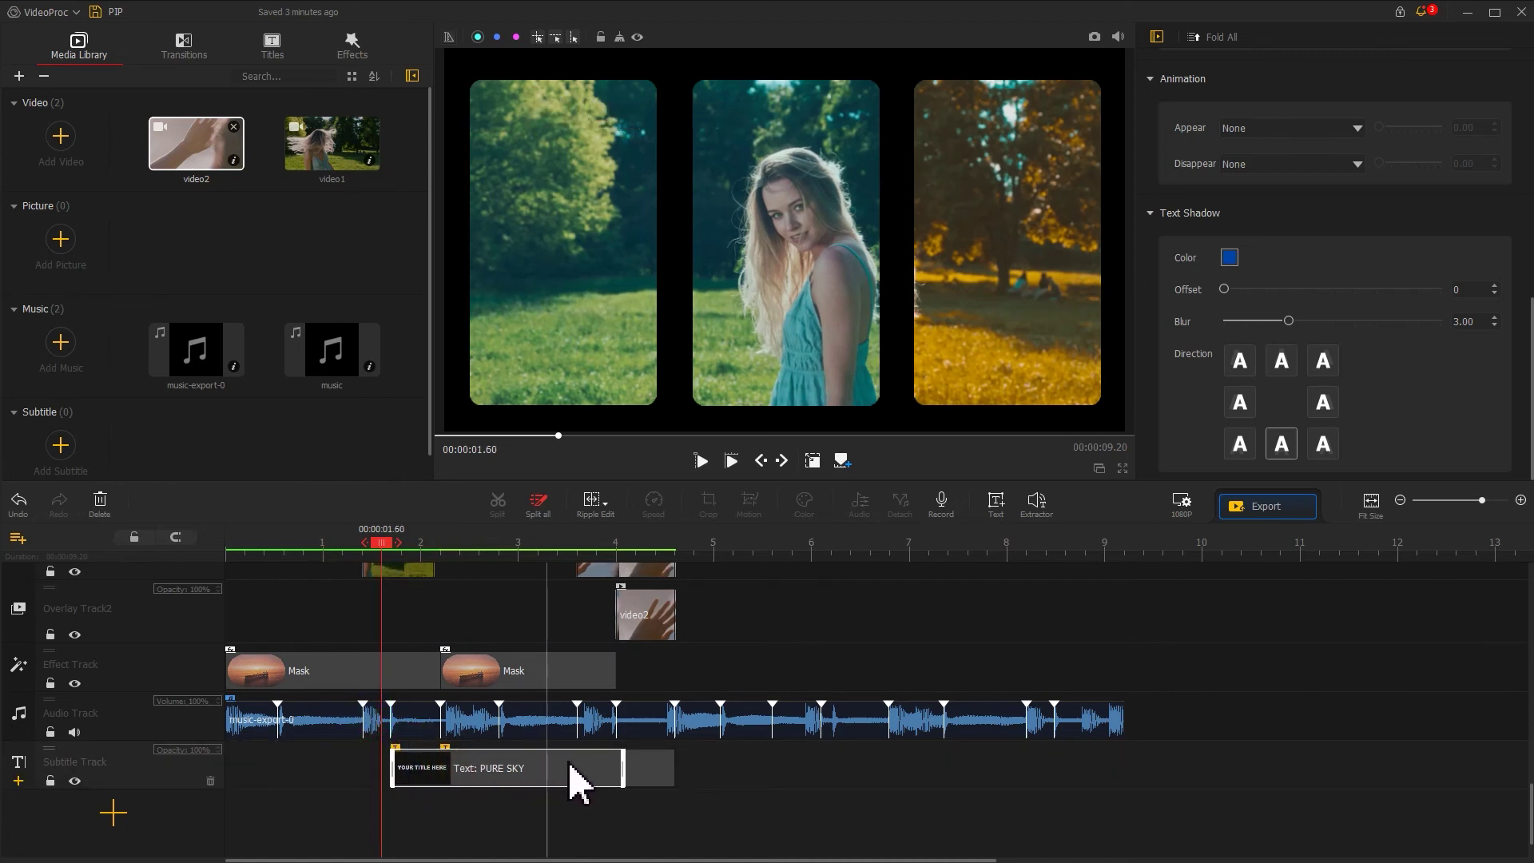
{"action": "left_click_drag", "start_coordinate": [621, 767], "coordinate": [440, 767]}
{"action": "left_click", "coordinate": [416, 787]}
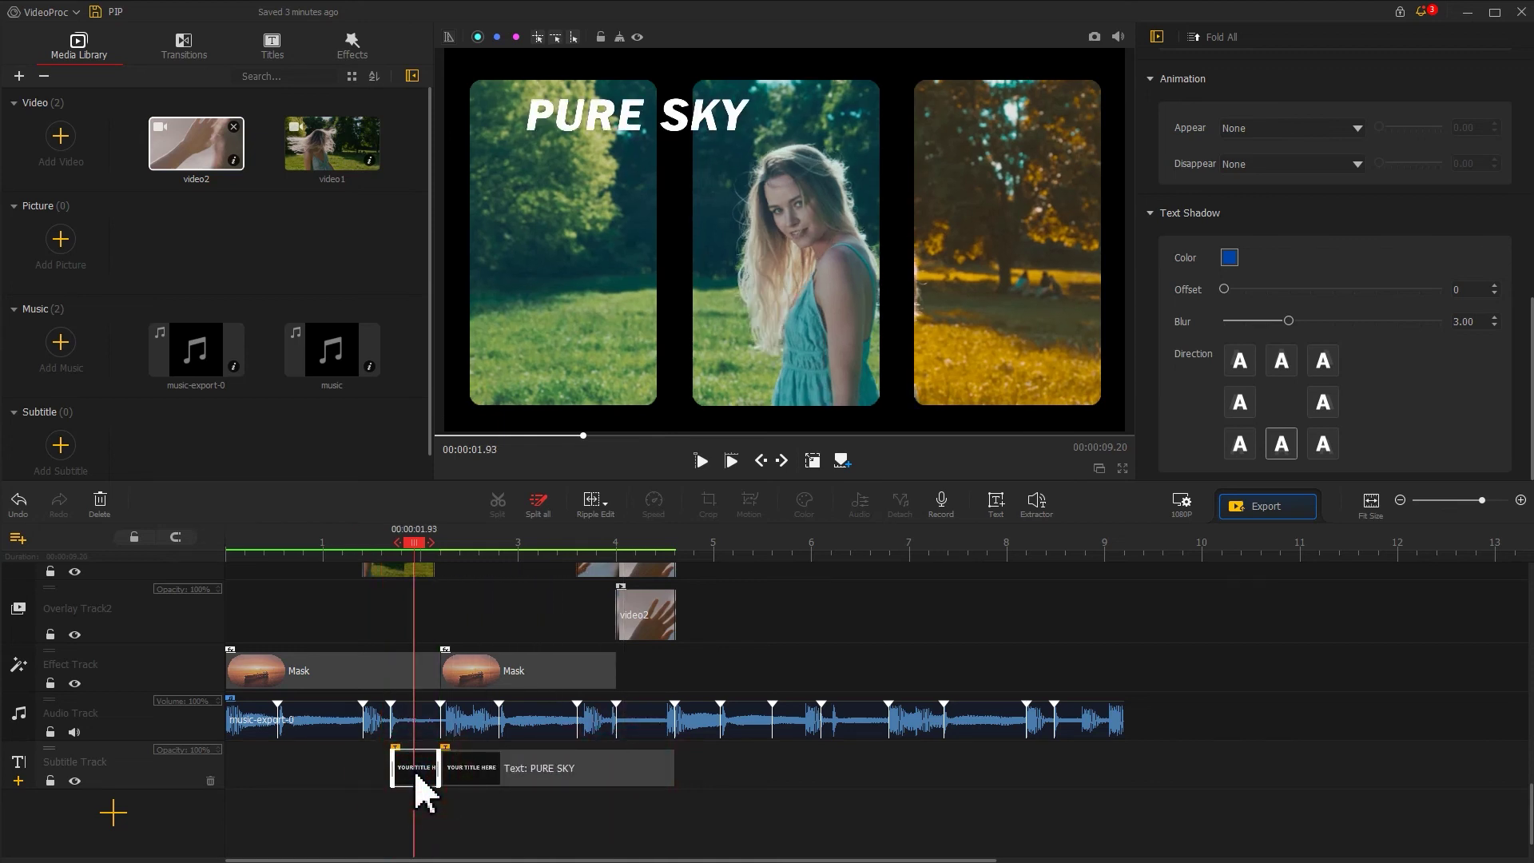
Change the copied title's text to 'SUMMER TIME' on two lines.
{"action": "left_click_drag", "start_coordinate": [1530, 344], "coordinate": [1527, 88]}
{"action": "left_click", "coordinate": [1237, 257]}
{"action": "left_click_drag", "start_coordinate": [1238, 257], "coordinate": [1176, 258]}
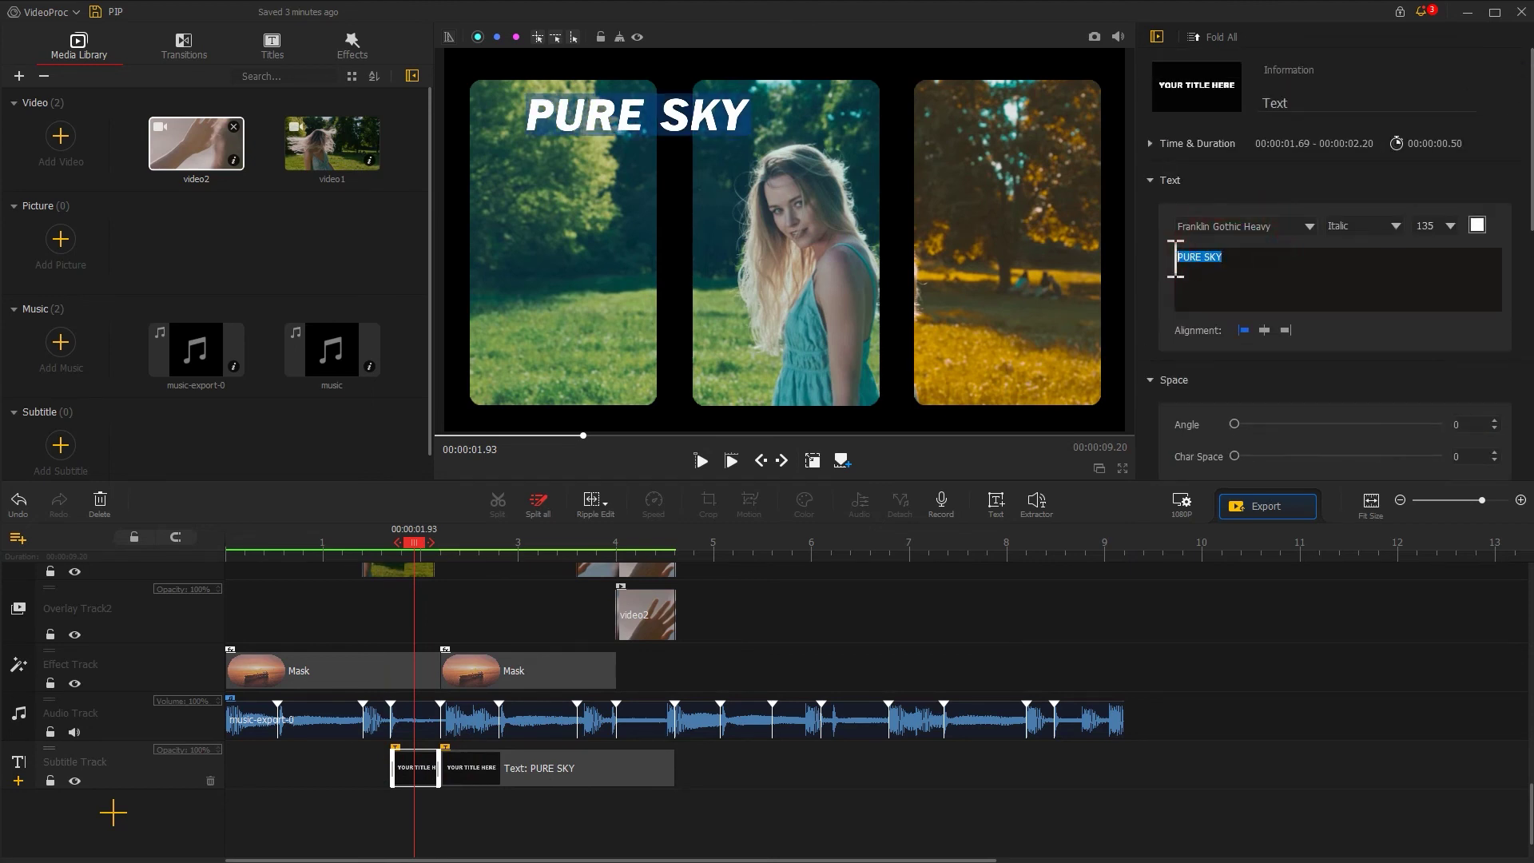
{"action": "key", "text": "ctrl+v"}
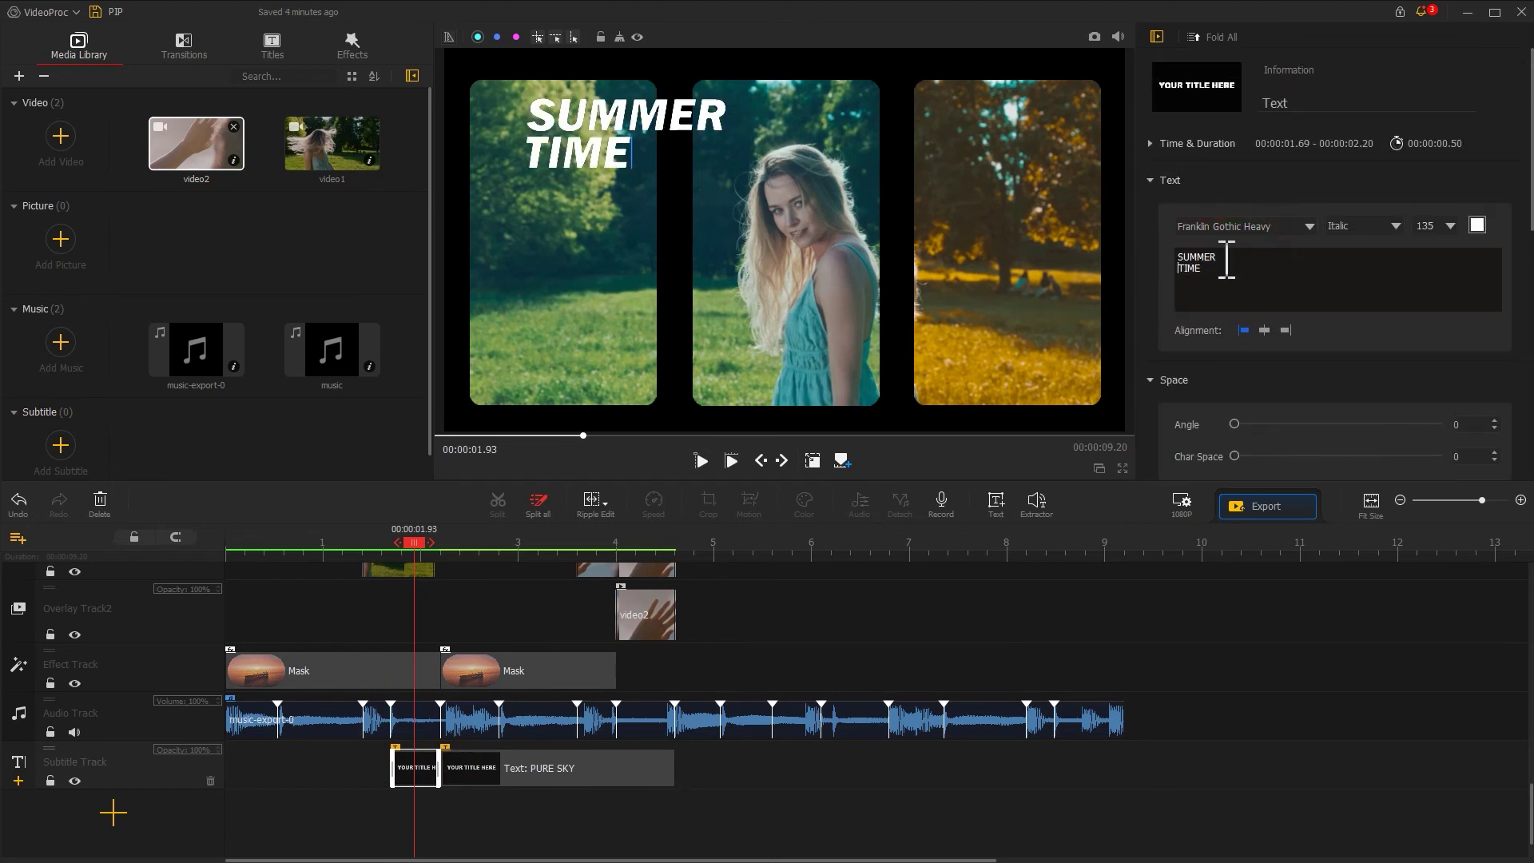
Shrink SUMMER TIME and place it in the lower right of the third panel.
{"action": "left_click", "coordinate": [812, 460]}
{"action": "left_click_drag", "start_coordinate": [802, 177], "coordinate": [1071, 368]}
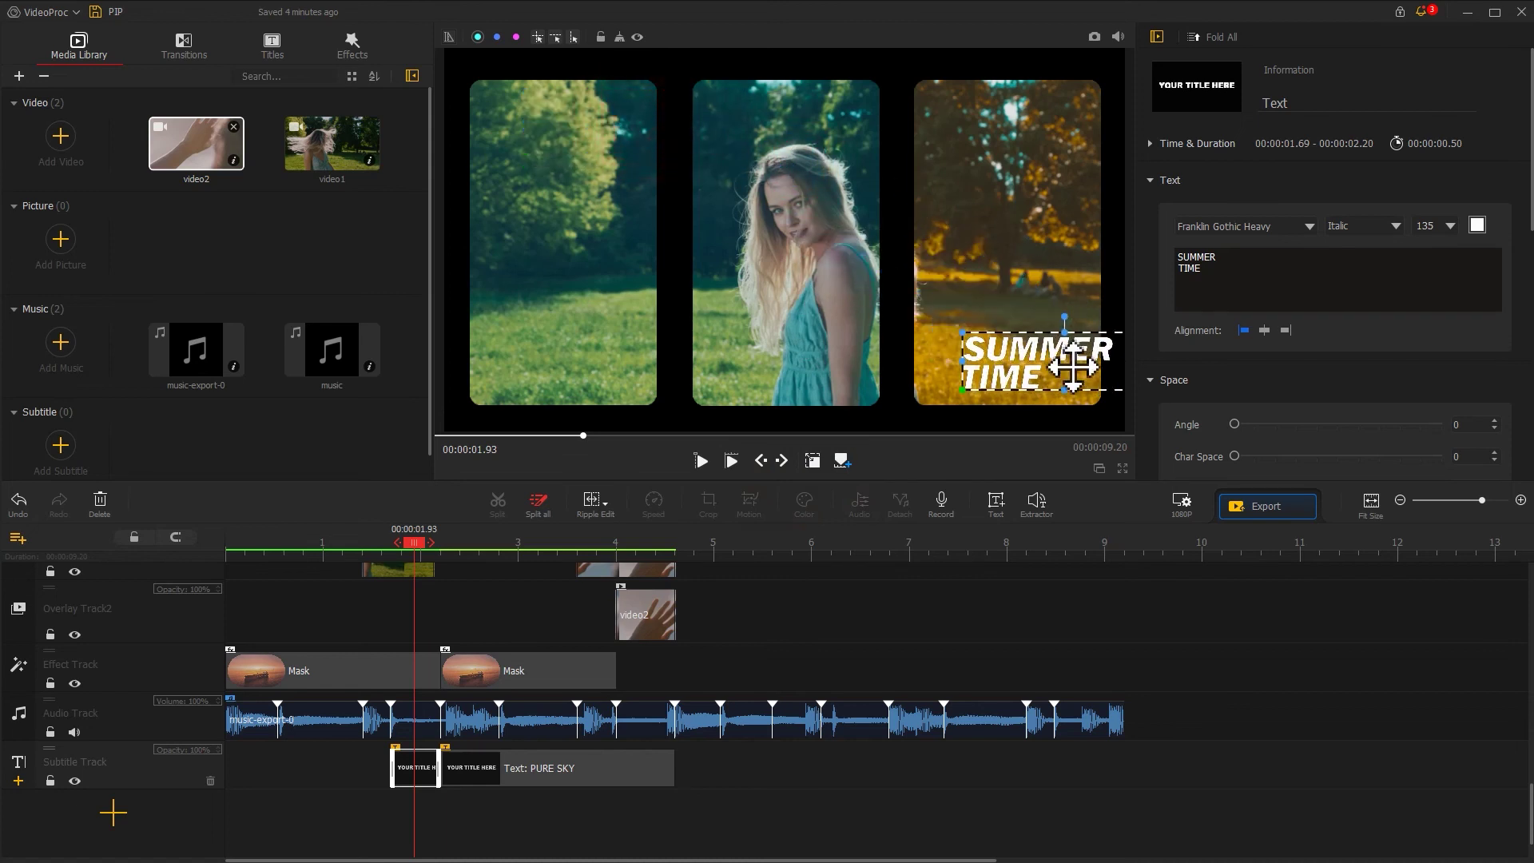
{"action": "left_click", "coordinate": [812, 460]}
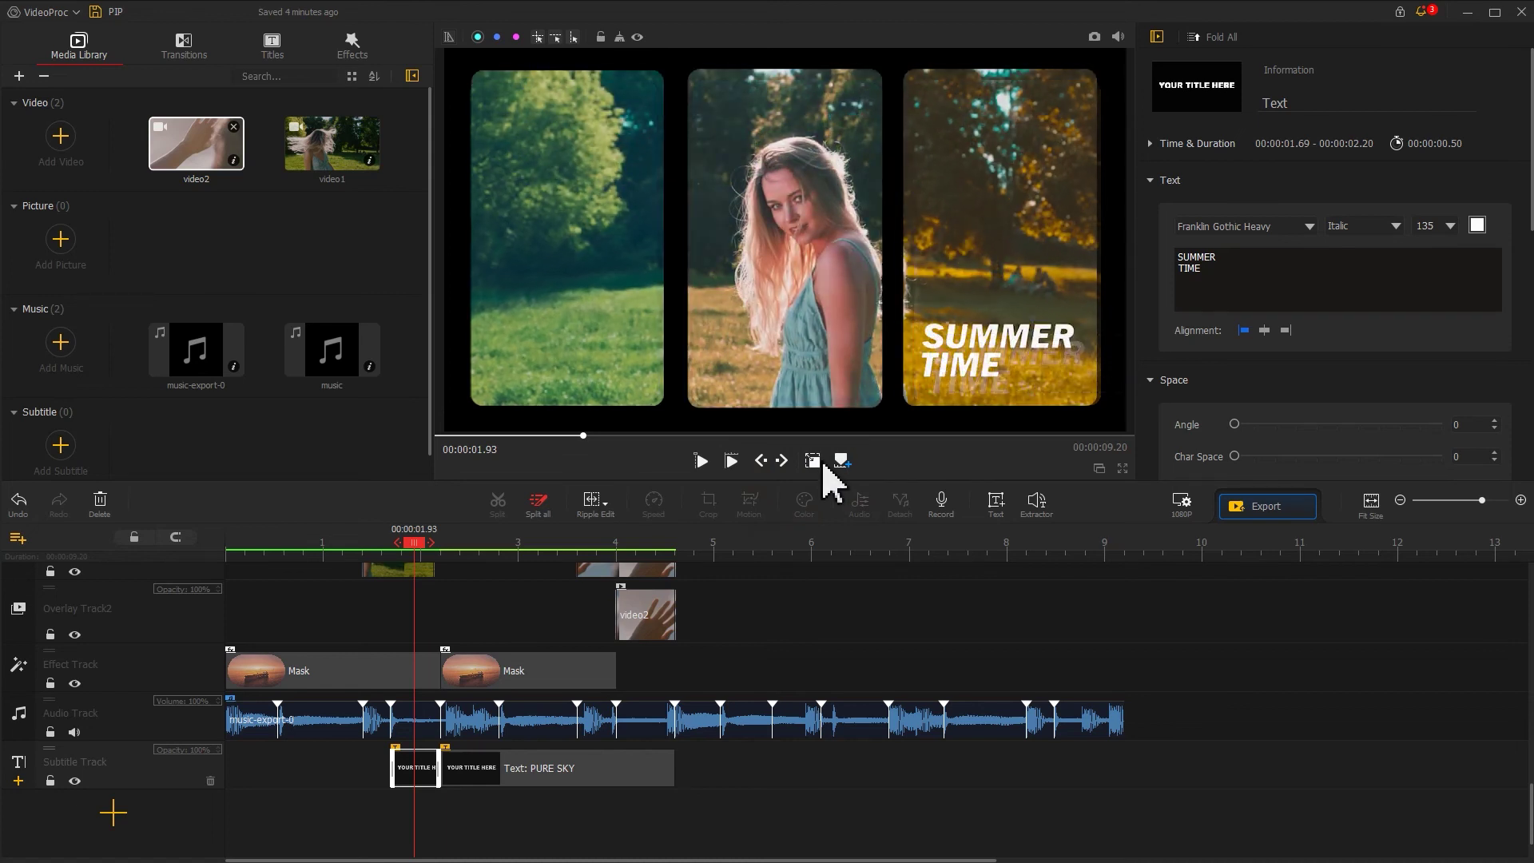
{"action": "left_click_drag", "start_coordinate": [421, 555], "coordinate": [209, 560]}
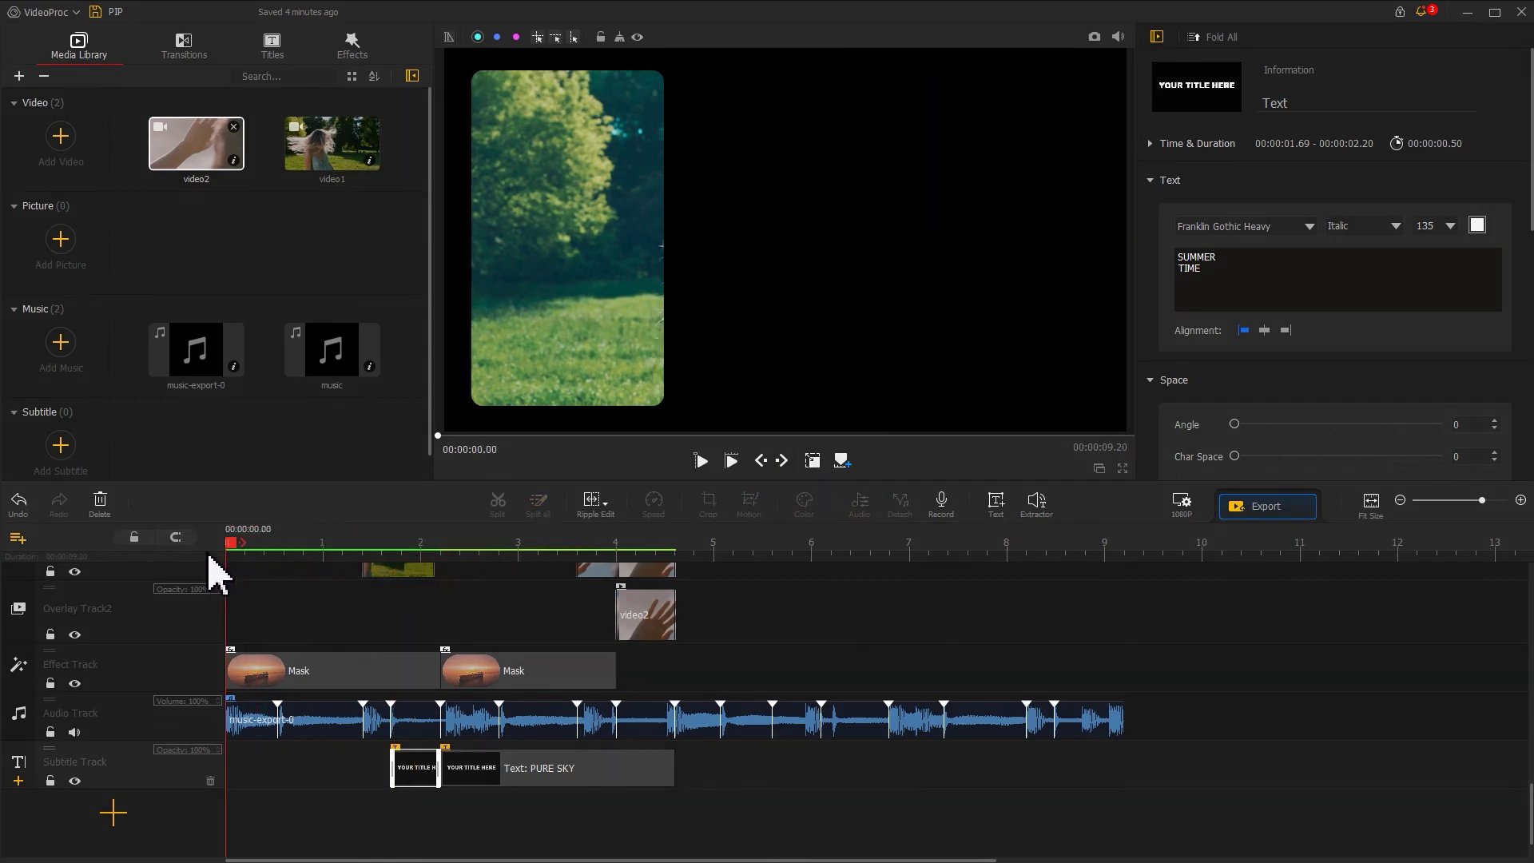
{"action": "key", "text": "space"}
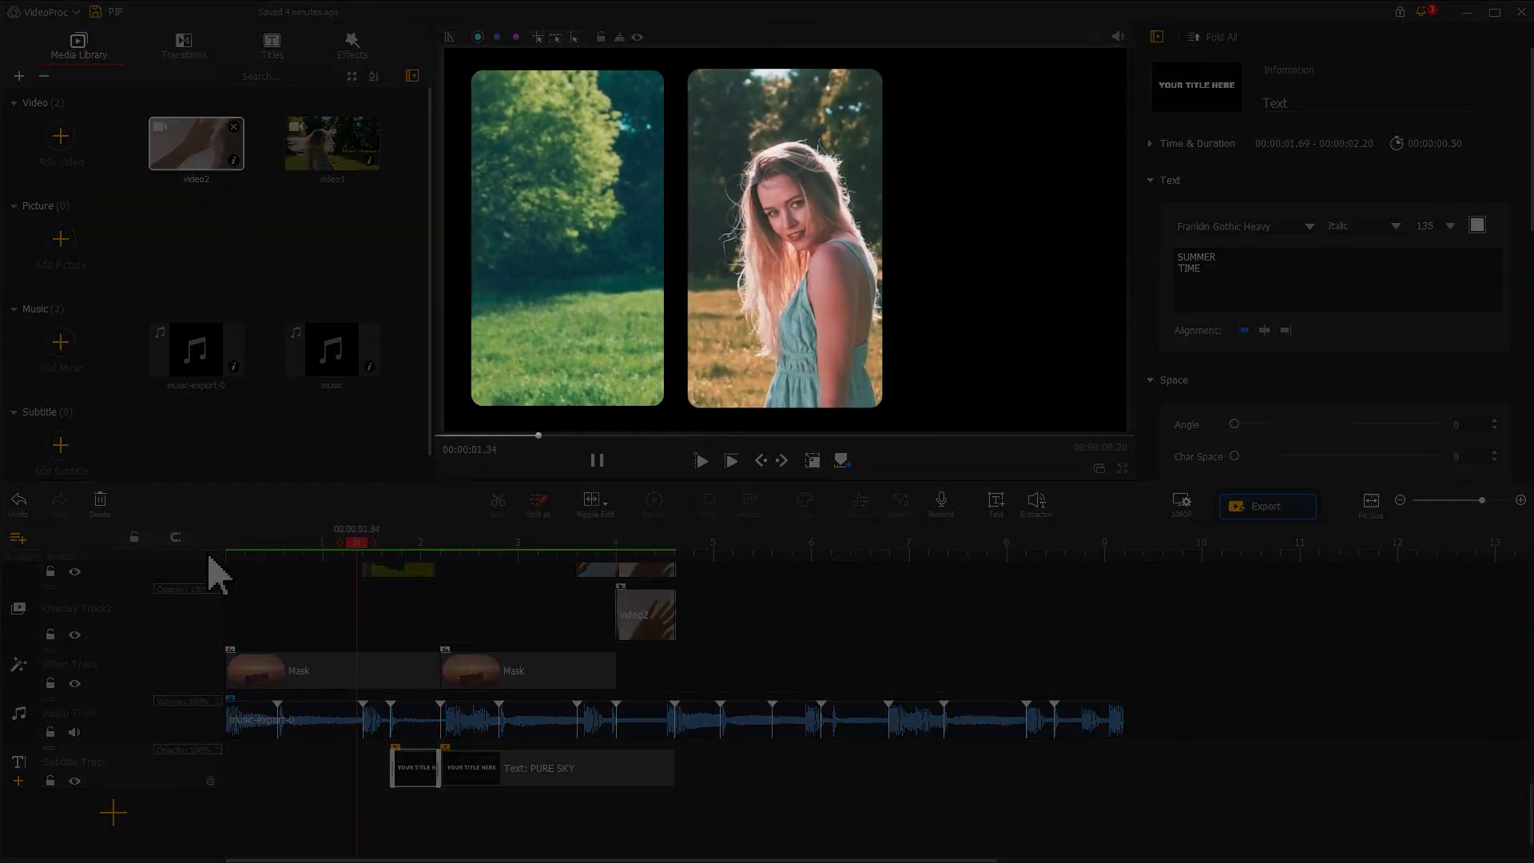